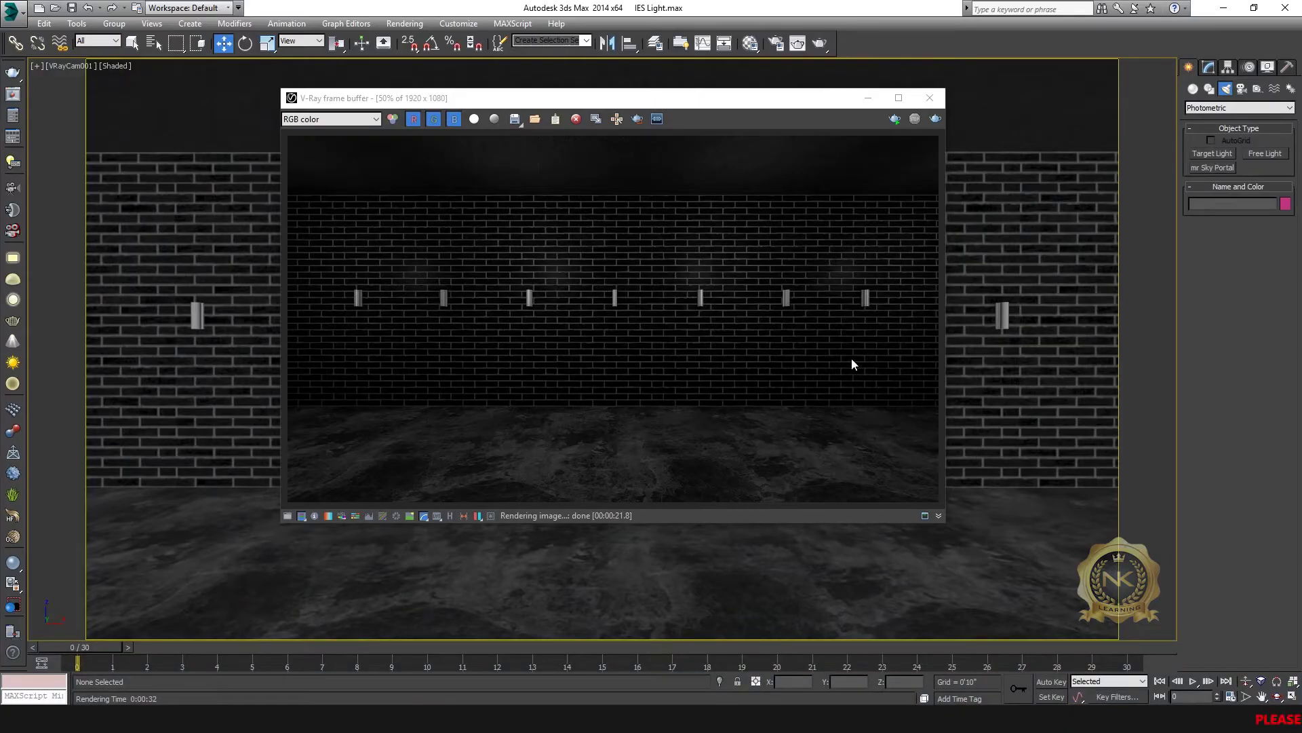
Minimize the rendered frame and show the Right view full size, framed on the wall with its lamp
click(869, 98)
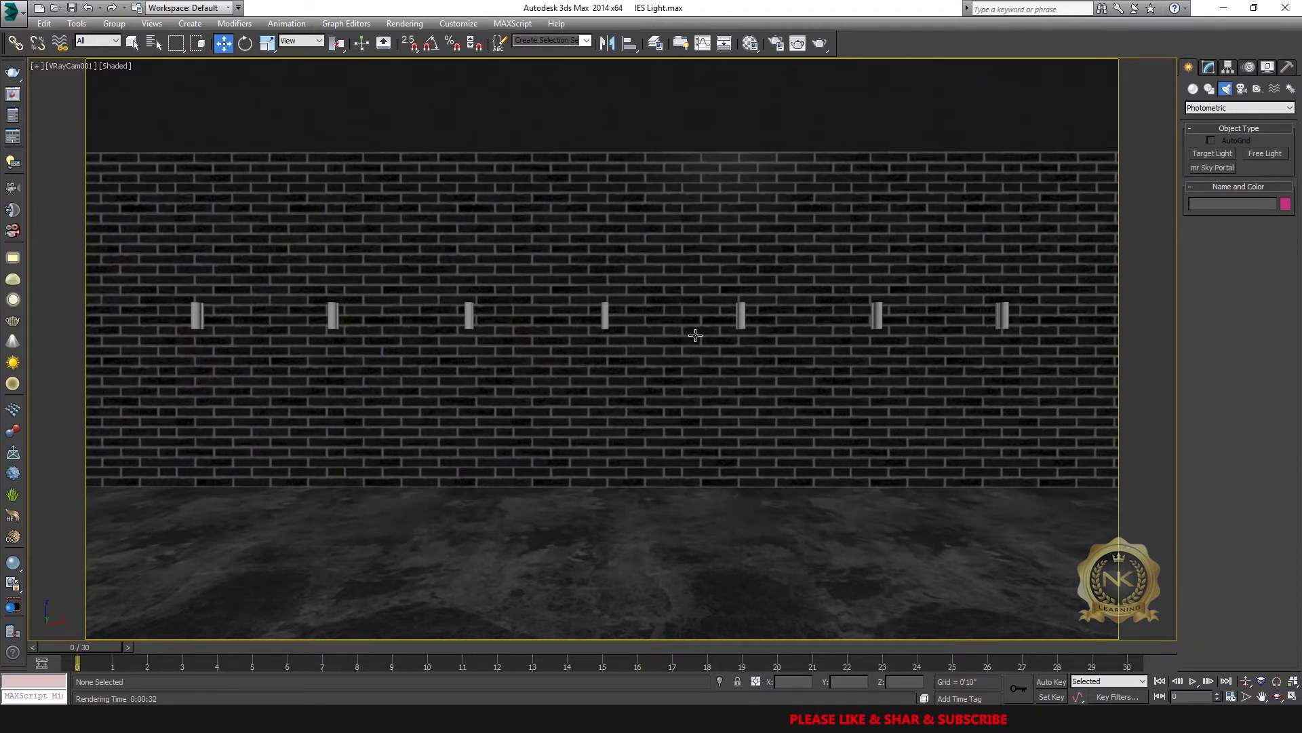
key(alt+w)
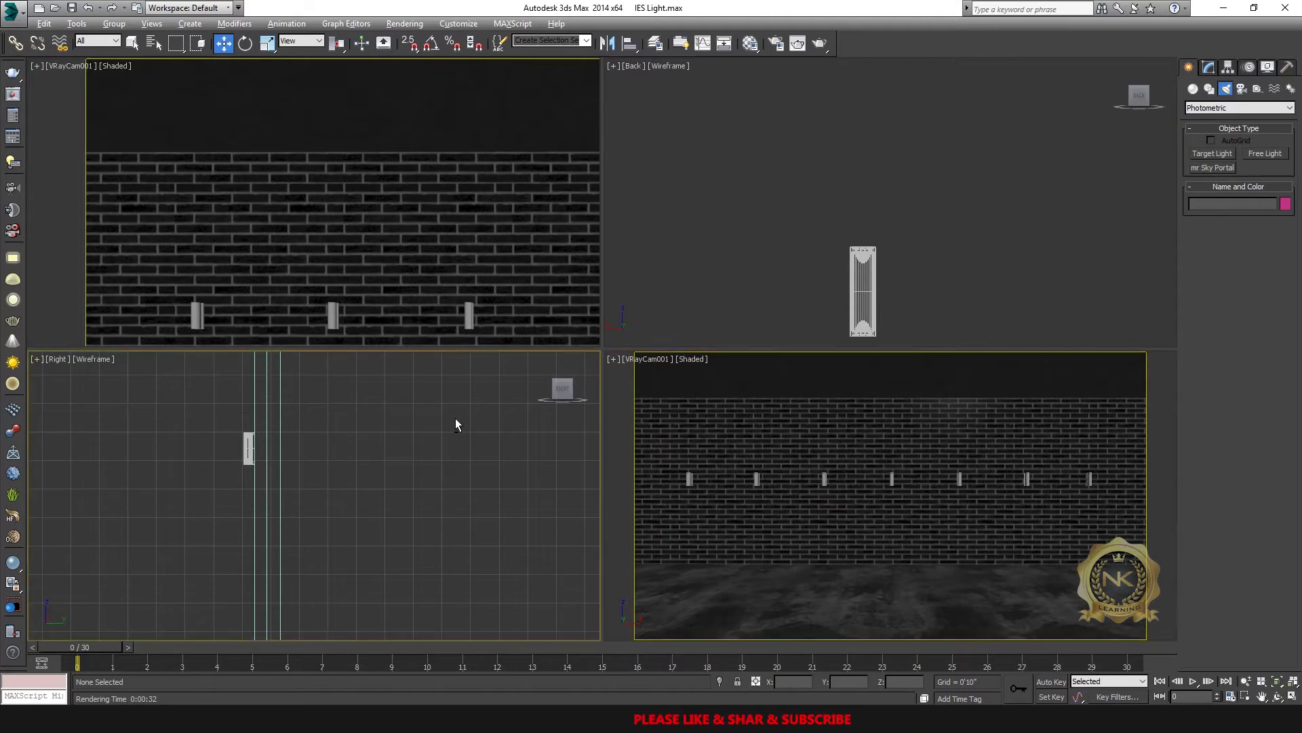
key(alt+w)
middle_drag(794, 242, 792, 326)
scroll(755, 276, down, 2)
middle_drag(756, 276, 828, 288)
Create a targeted VRayIES light in the Right view just above the wall lamp, with its target near the ceiling
click(1202, 108)
click(1214, 116)
click(1225, 89)
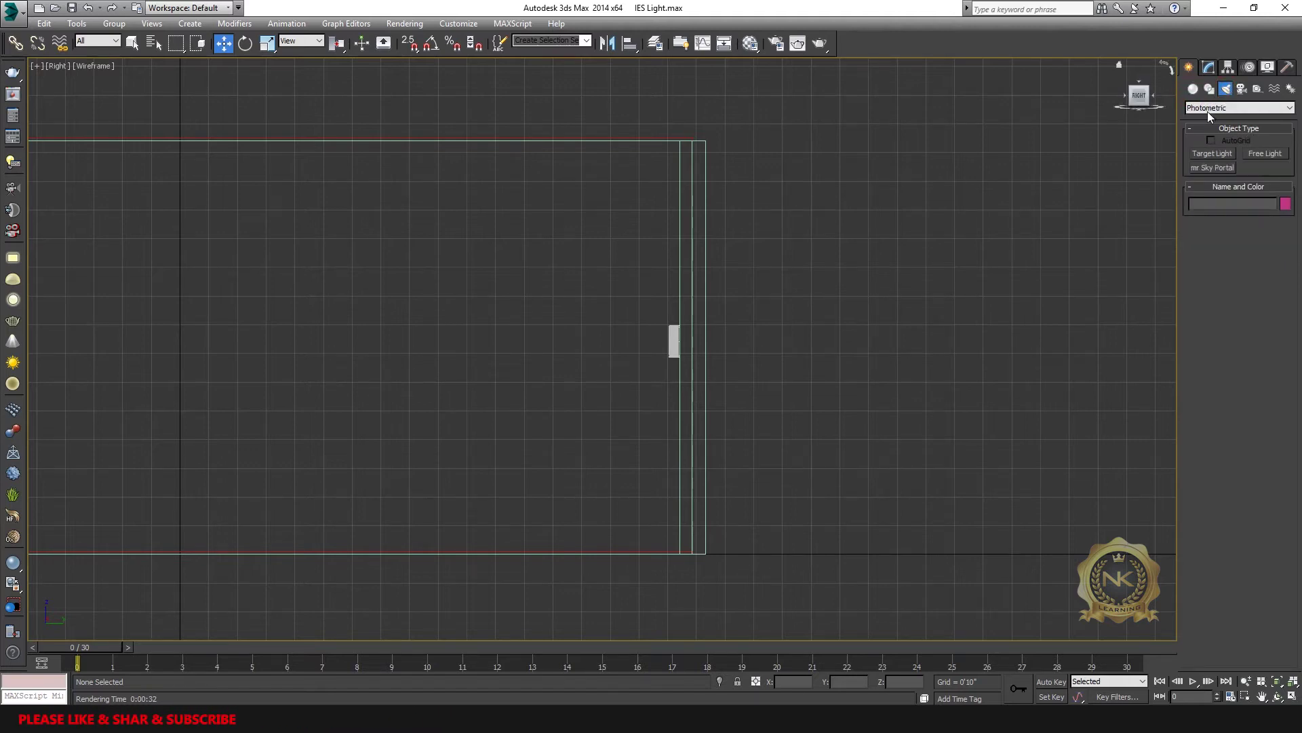
click(1207, 110)
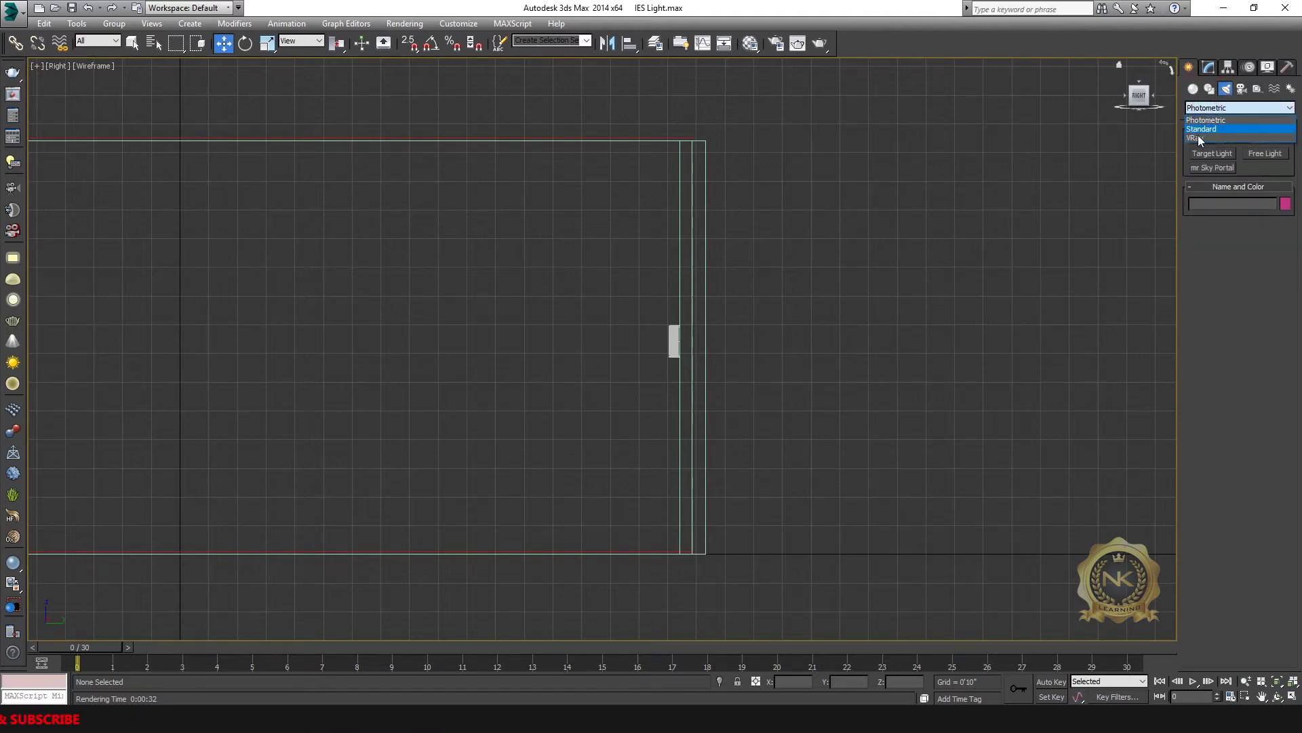
click(1197, 138)
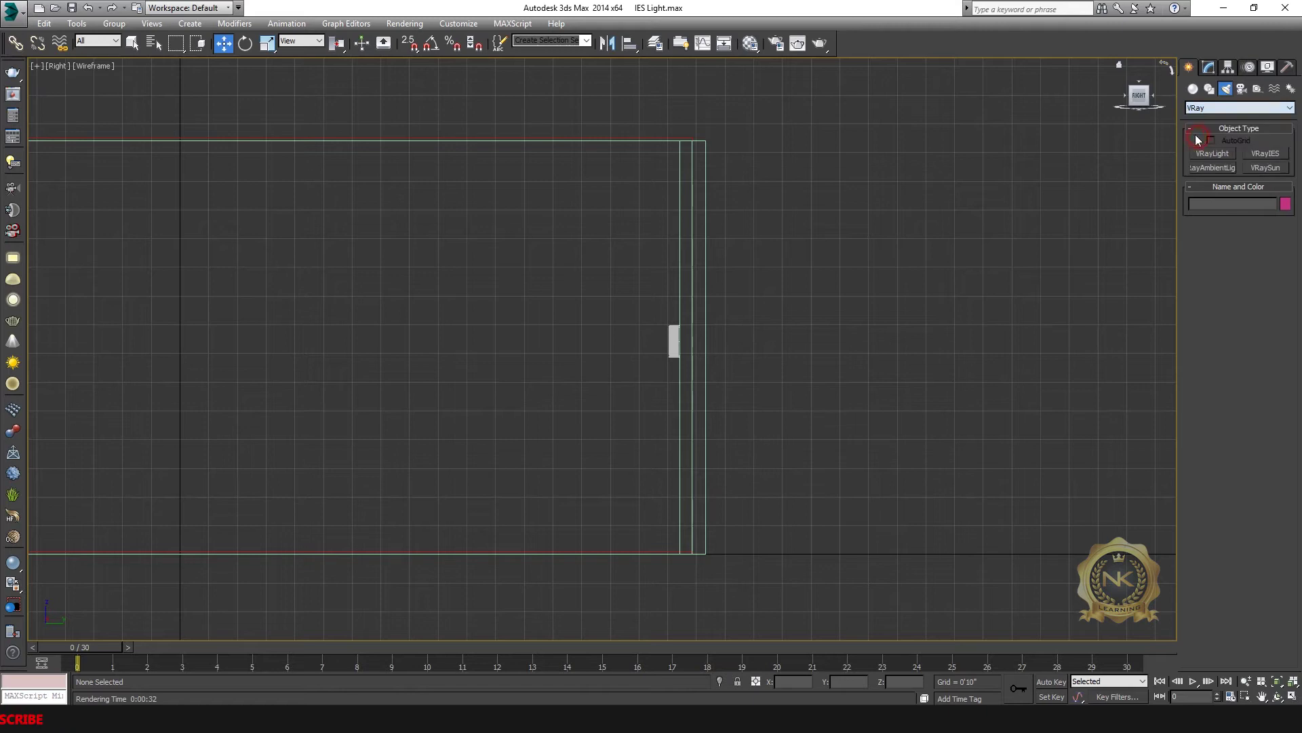
click(1263, 154)
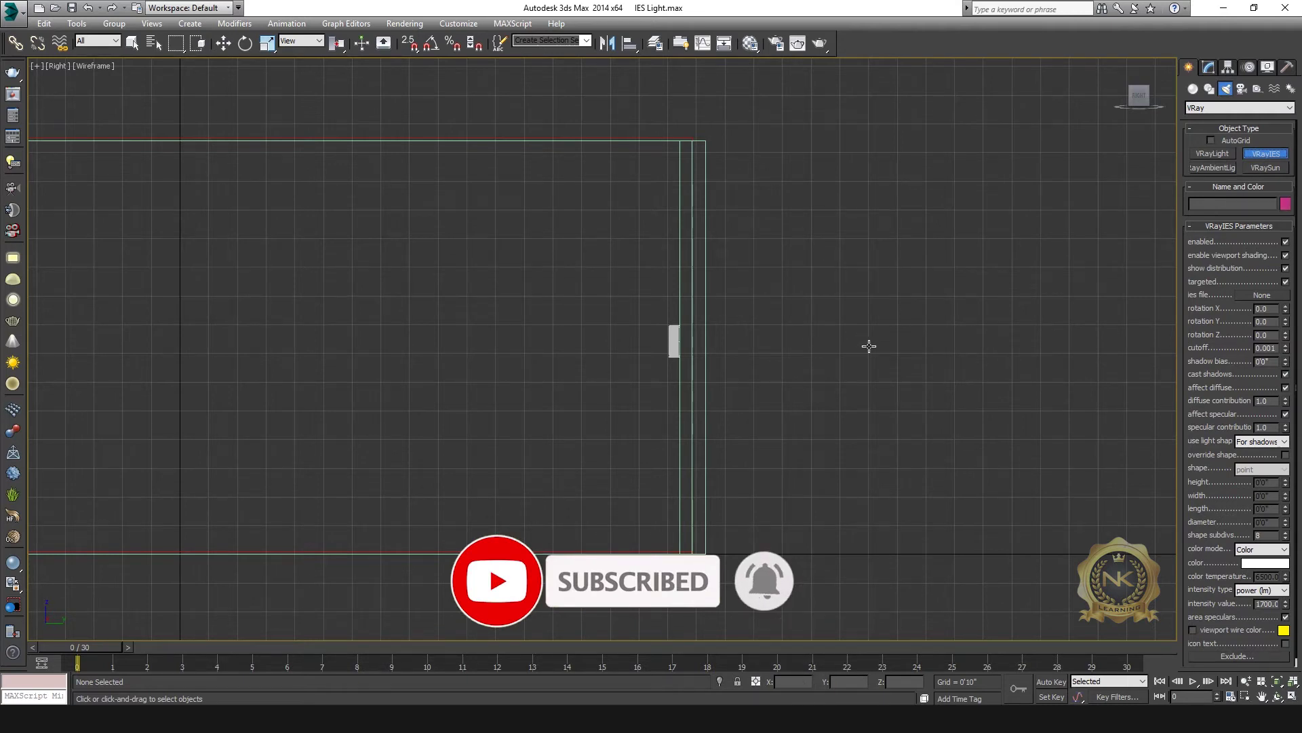
middle_drag(836, 324, 573, 334)
scroll(677, 349, up, 2)
middle_drag(677, 349, 660, 363)
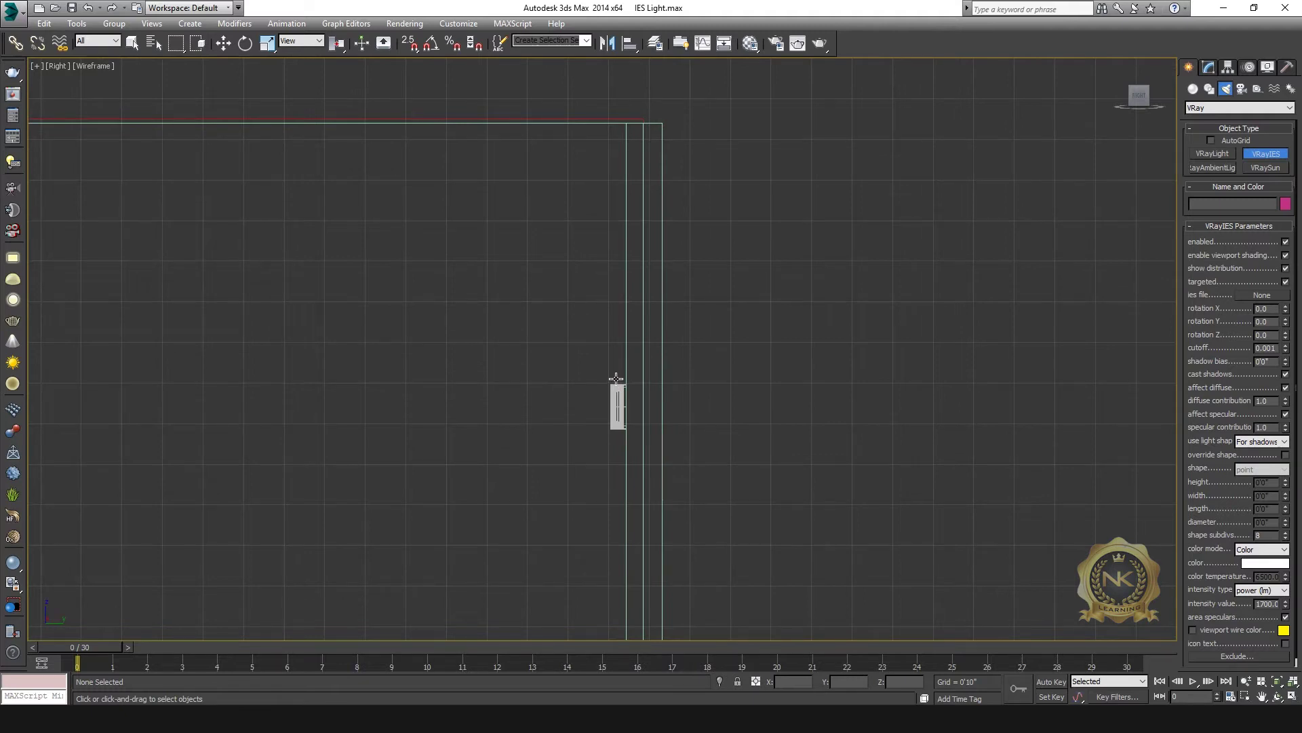
drag(616, 375, 626, 160)
Move the IES light slightly up and away from the wall so it clears the top of the lamp
click(223, 42)
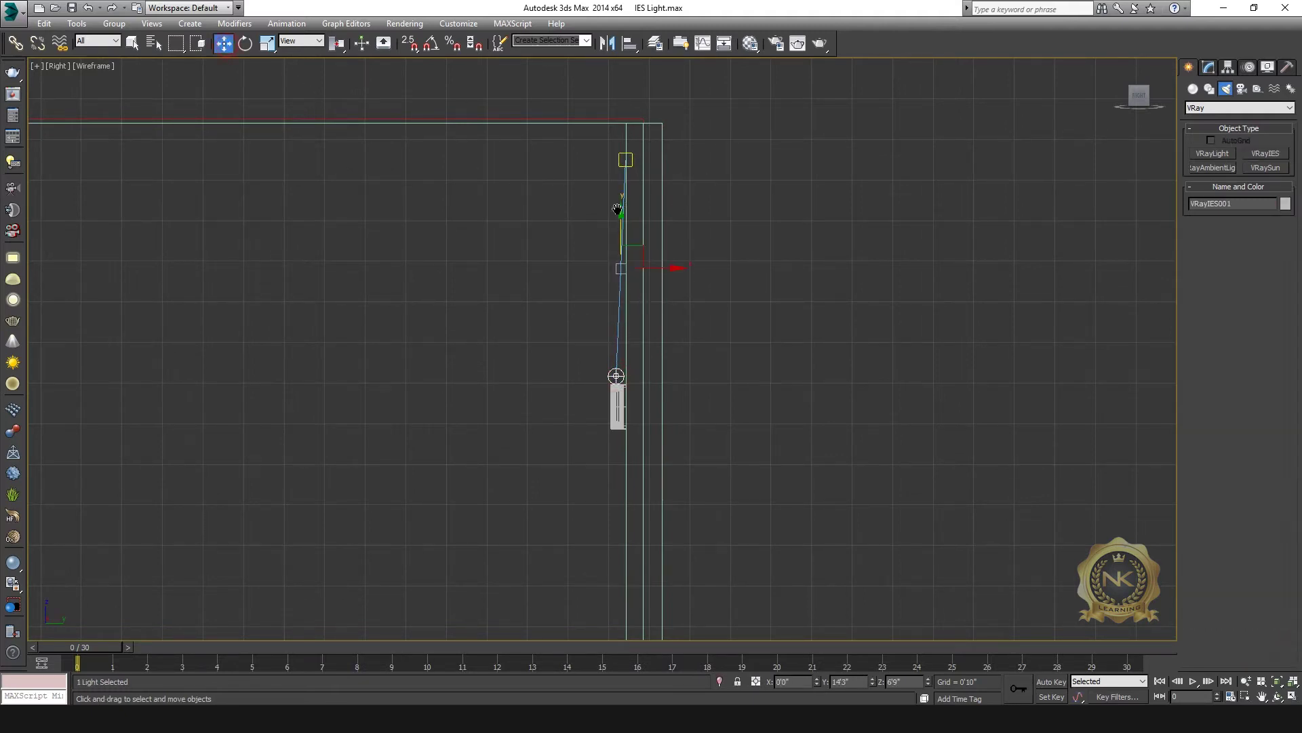
scroll(608, 255, up, 4)
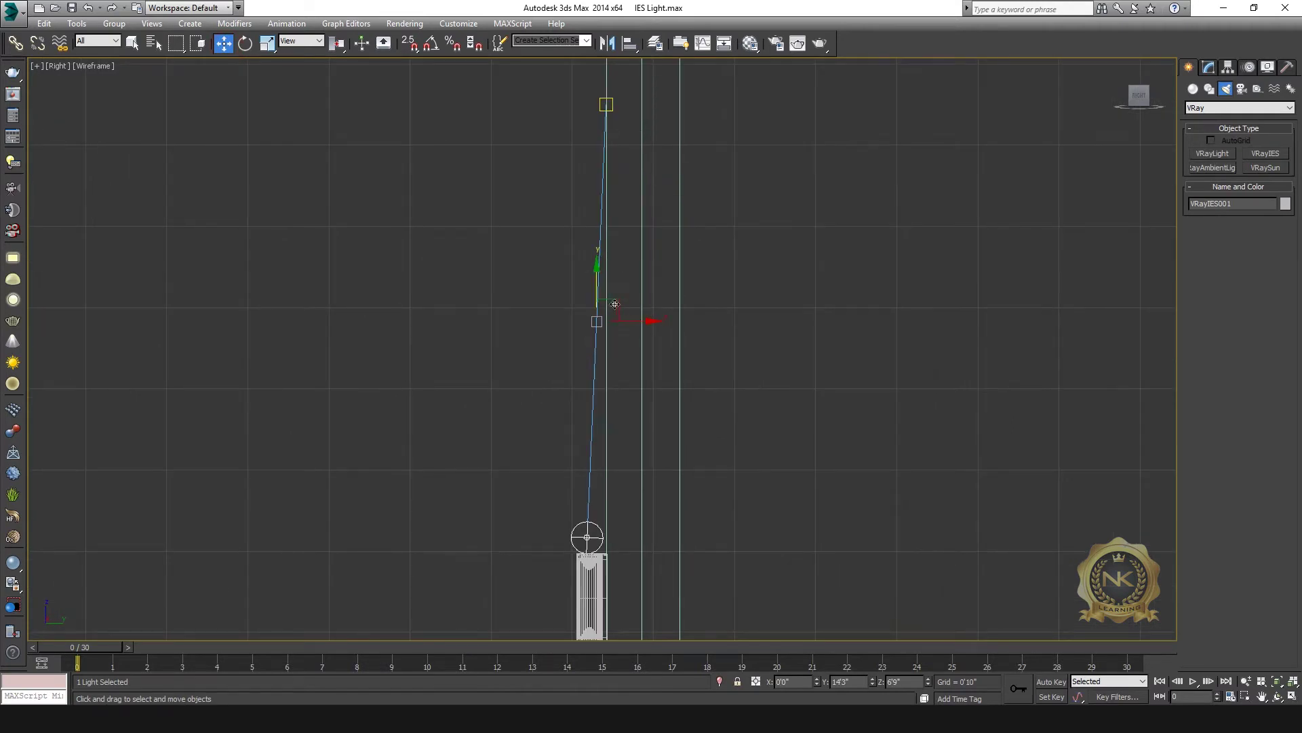
drag(597, 280, 597, 273)
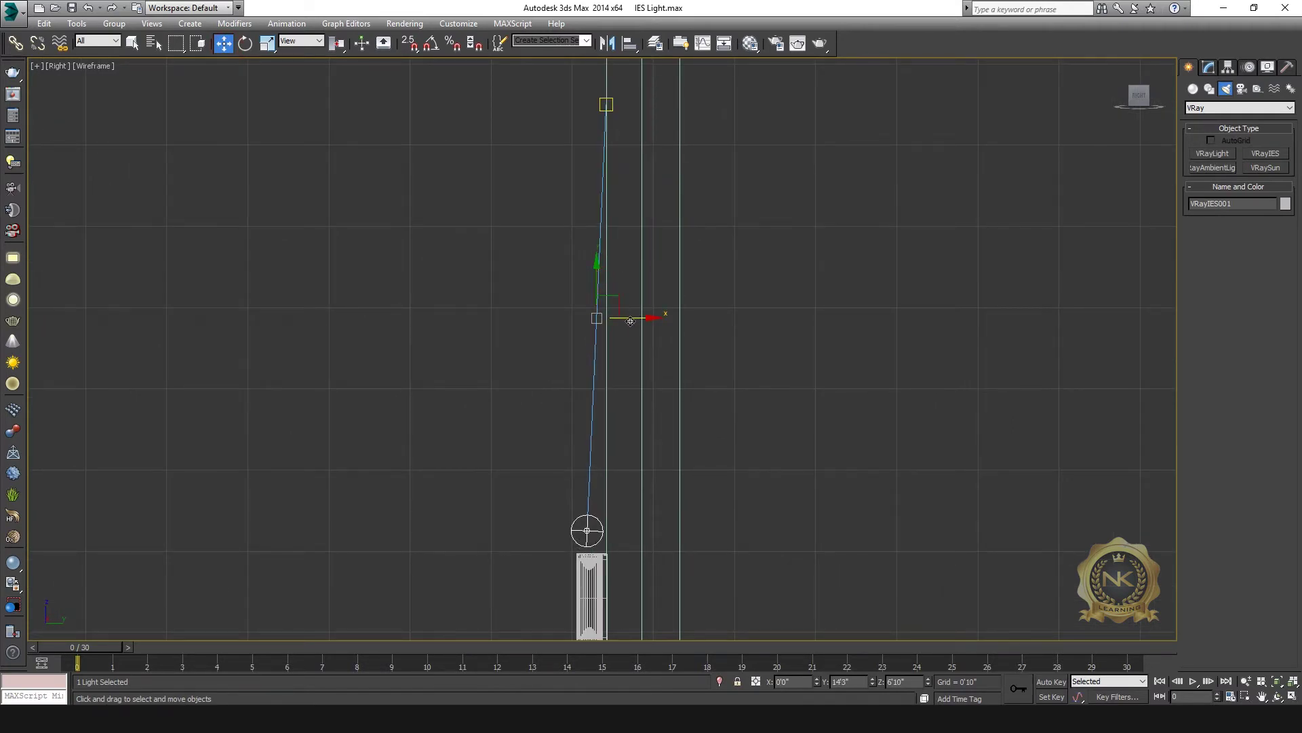
drag(632, 319, 627, 318)
Select the light together with its target and move both in the Top view onto the lamp at the row's far left end
click(608, 105)
mouse_move(659, 168)
middle_down()
mouse_move(661, 356)
mouse_move(563, 391)
mouse_move(642, 162)
middle_up()
scroll(642, 161, down, 2)
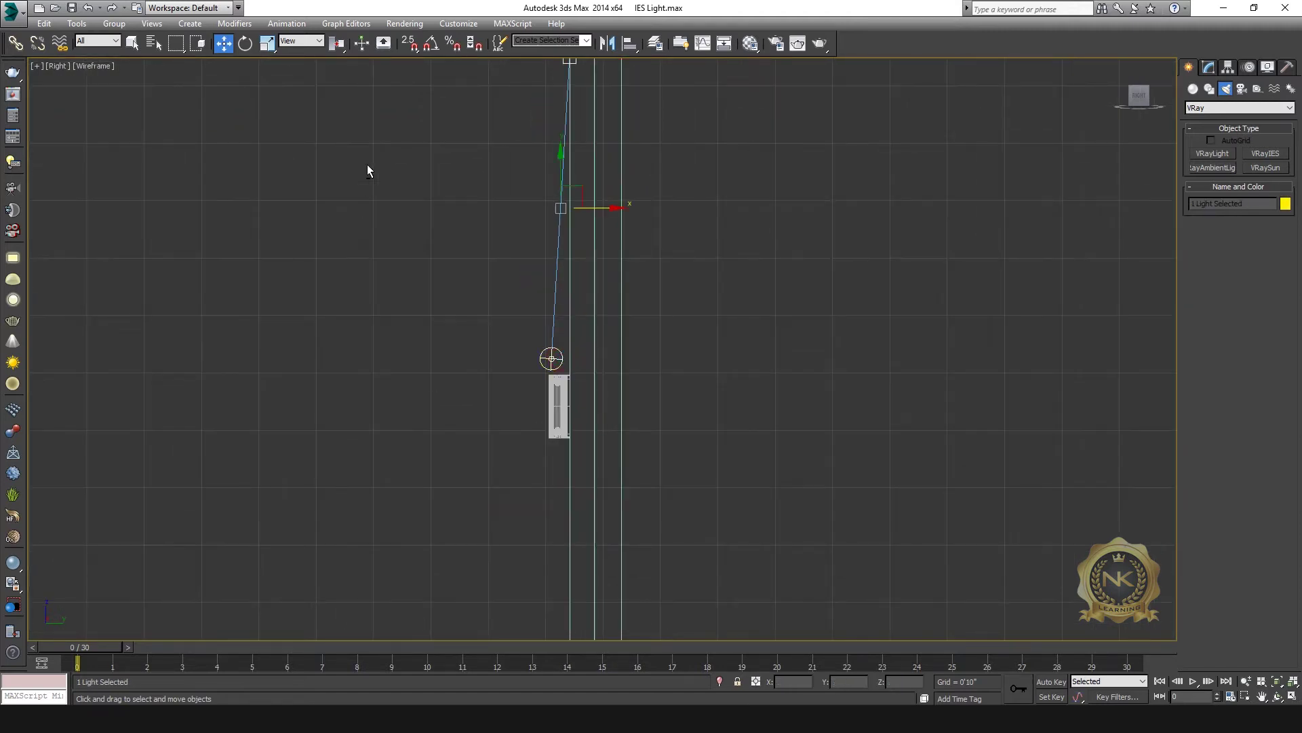
key(alt+w)
right_click(369, 165)
key(alt+w)
key(z)
scroll(633, 296, up, 6)
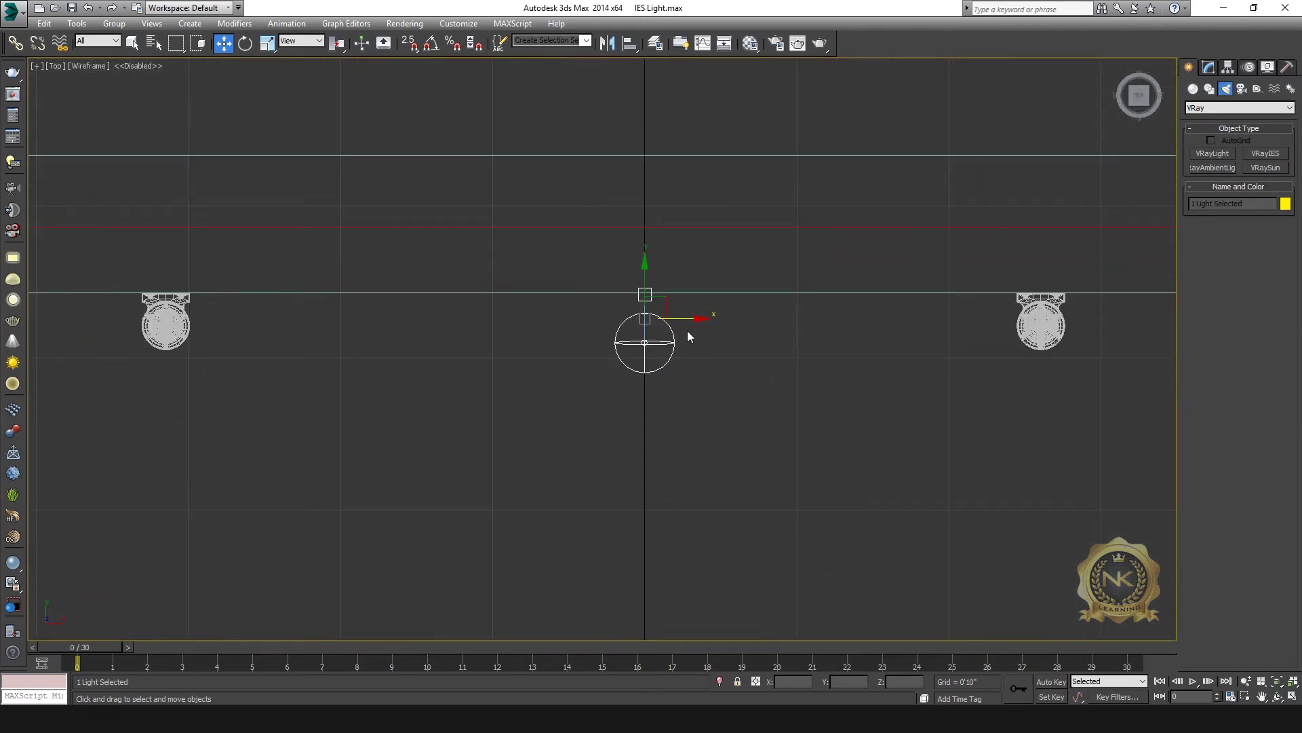
middle_drag(688, 333, 1018, 293)
drag(1004, 272, 535, 221)
Select only the IES light, show the camera view full size, and browse to the ies-lights-pack folder for its IES file
key(alt+w)
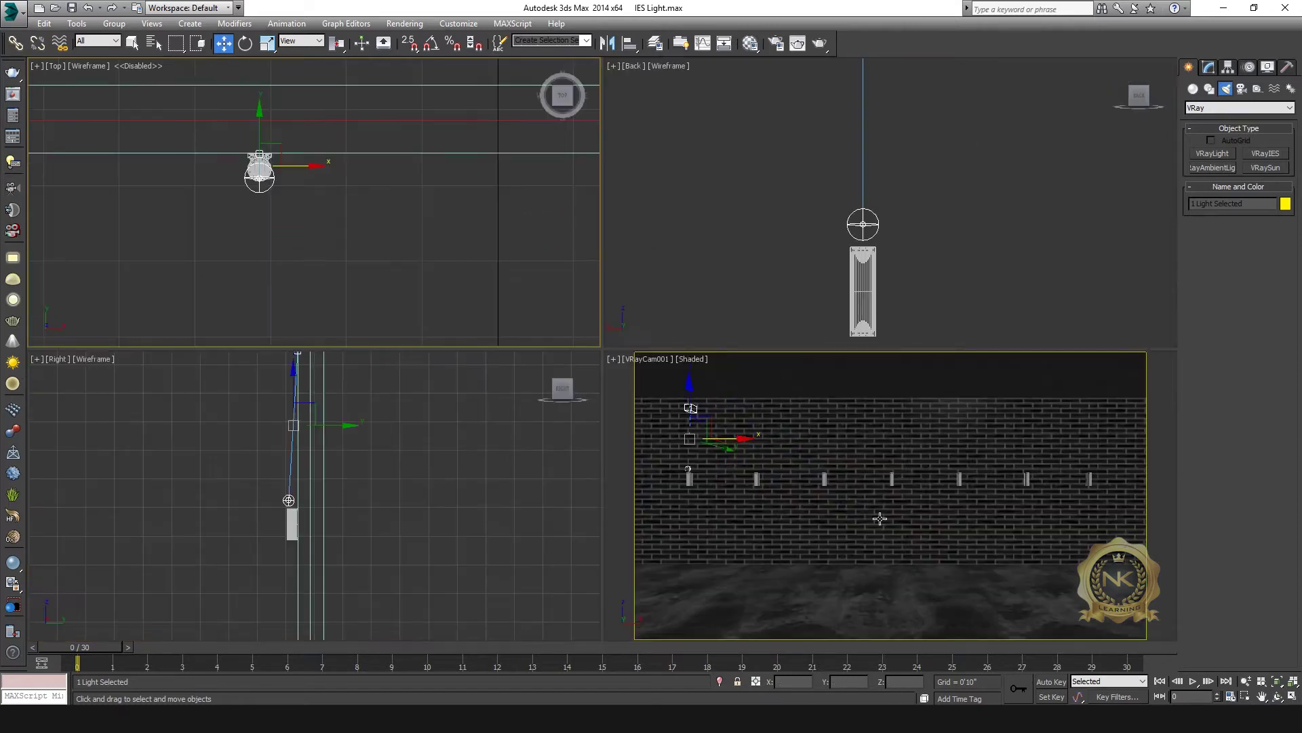
click(871, 224)
middle_click(913, 459)
key(alt+w)
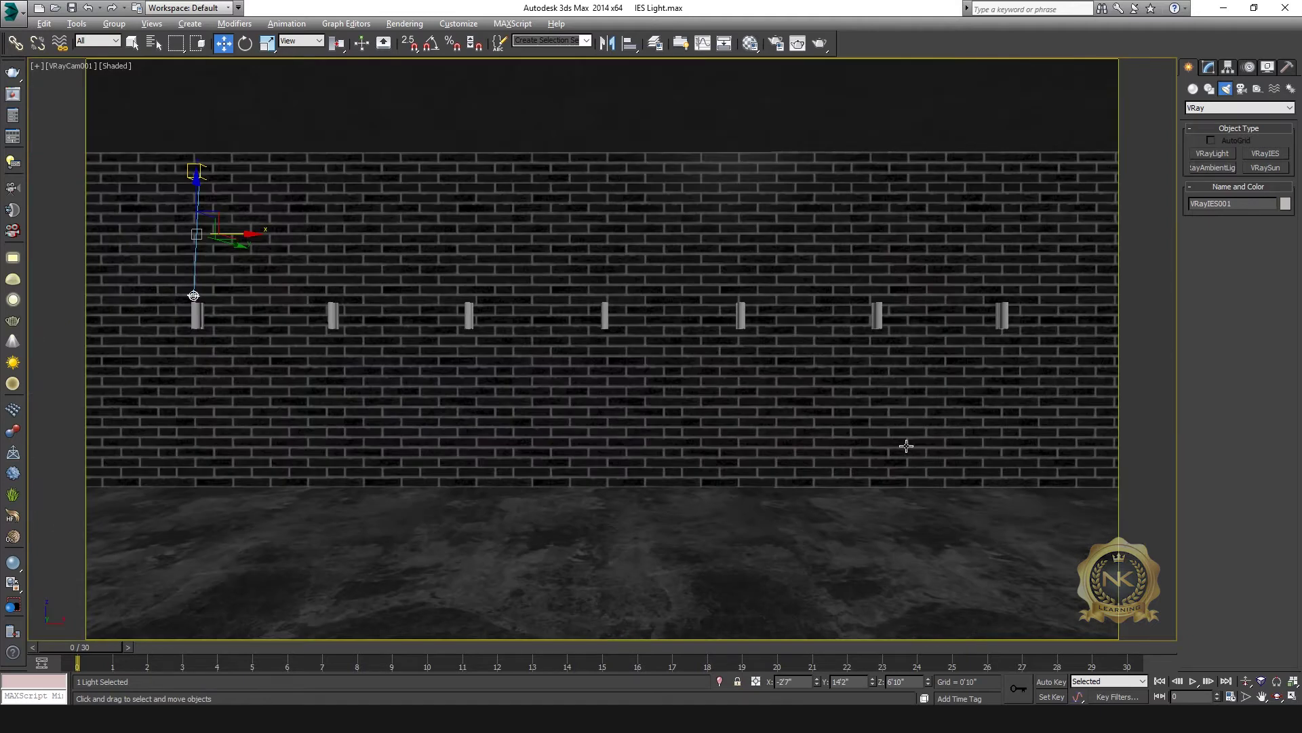
click(1210, 68)
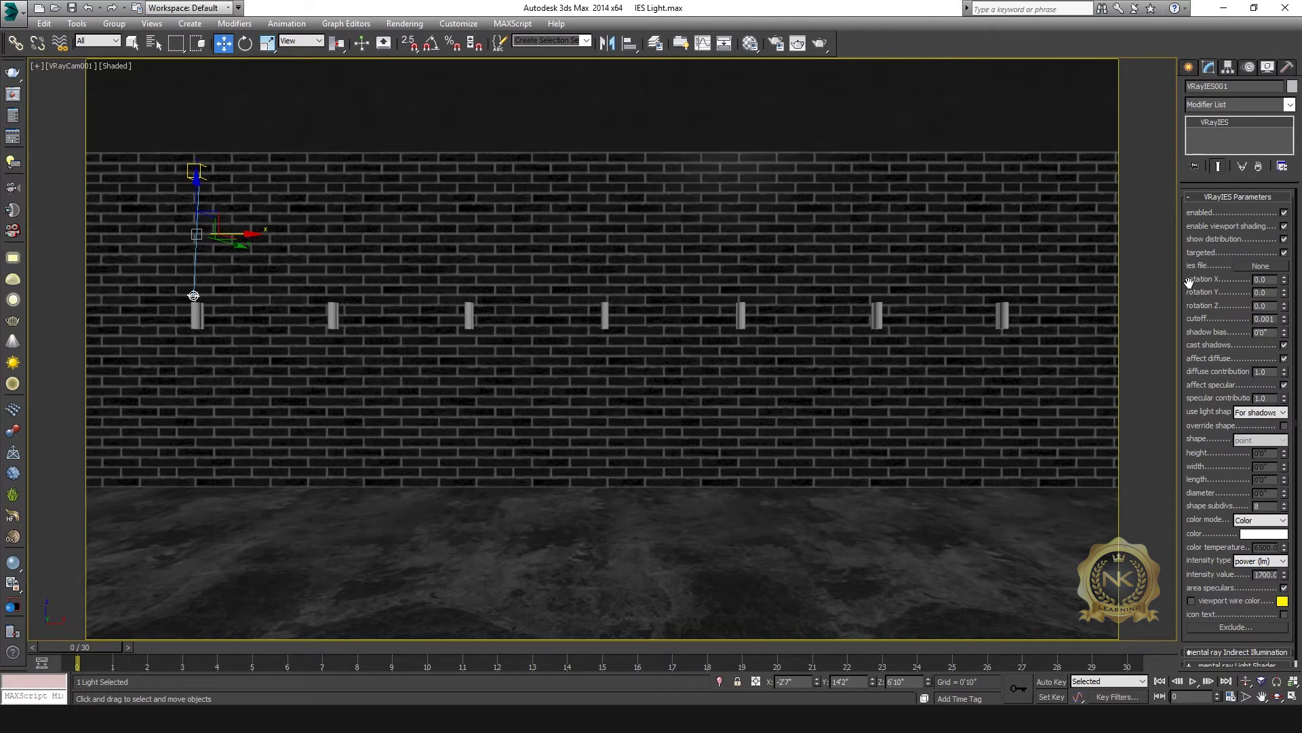
click(1264, 267)
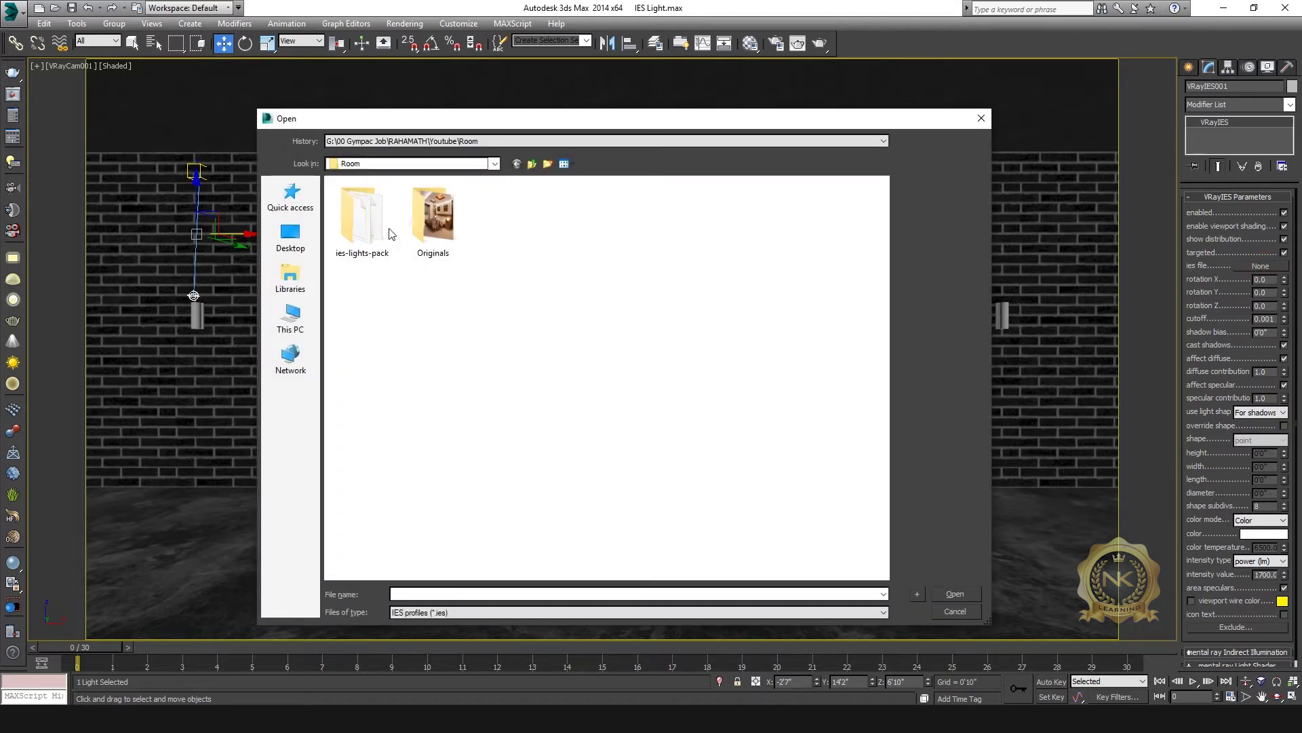
double_click(390, 233)
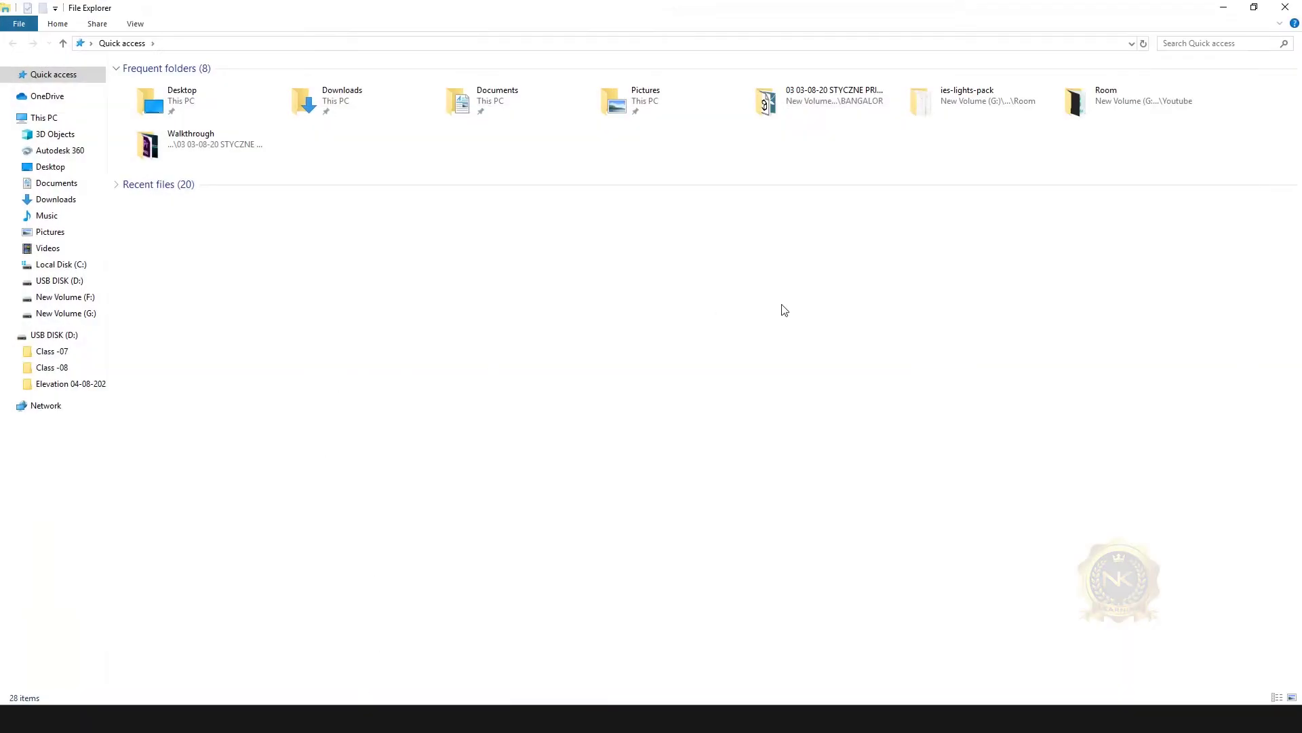
Switch to File Explorer and examine the light previews in Room's ies-lights-pack folder as extra large icons
double_click(1086, 102)
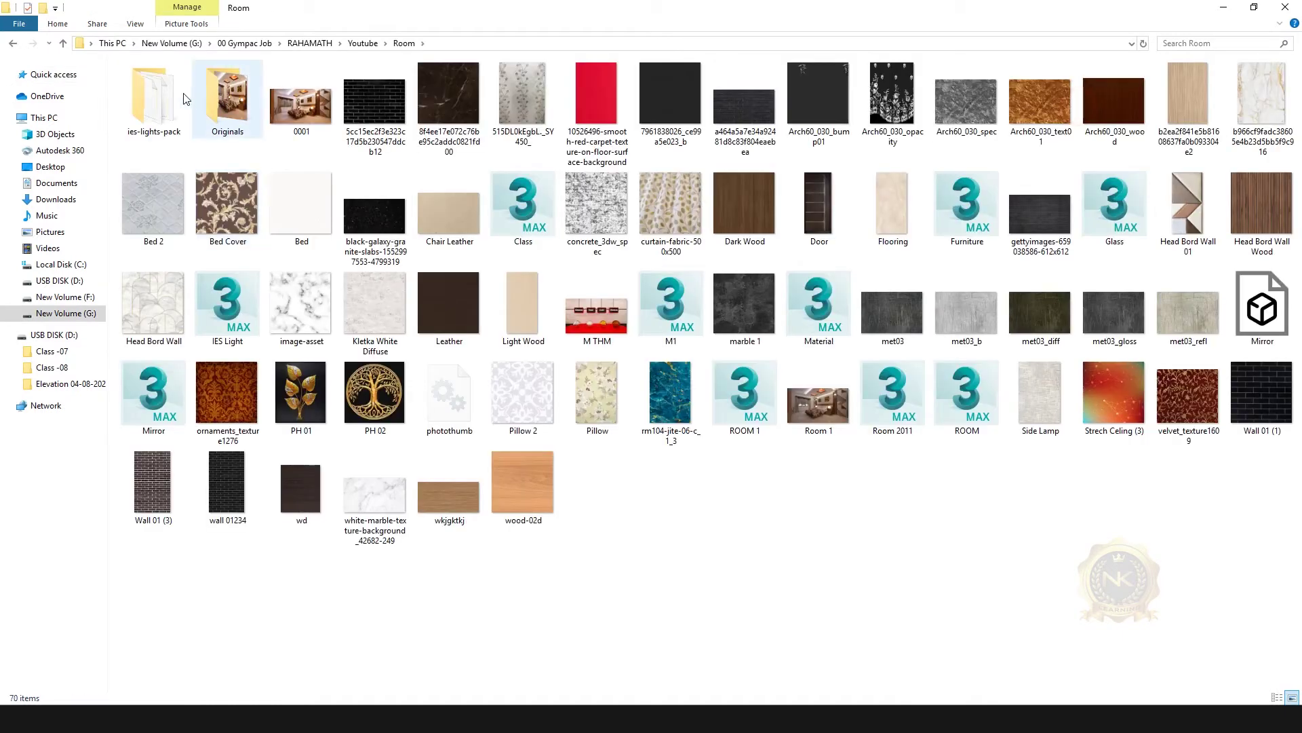
double_click(183, 99)
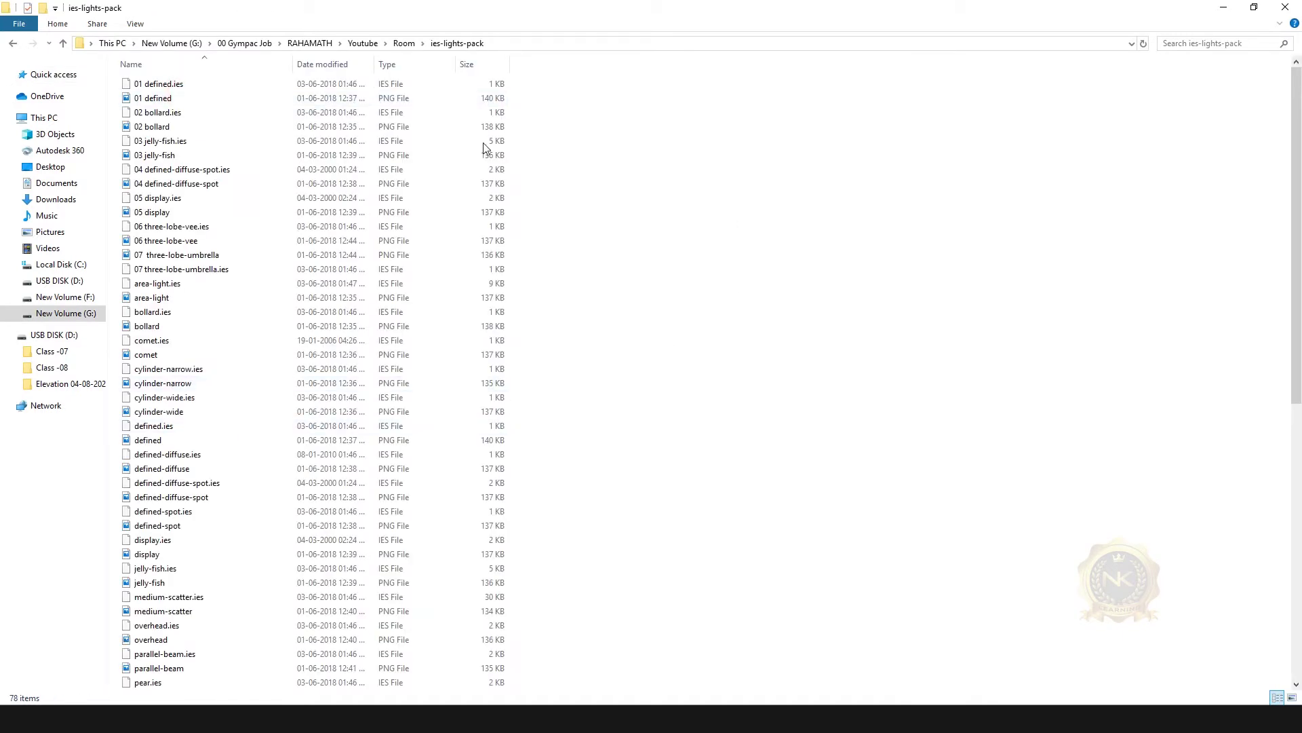
click(136, 26)
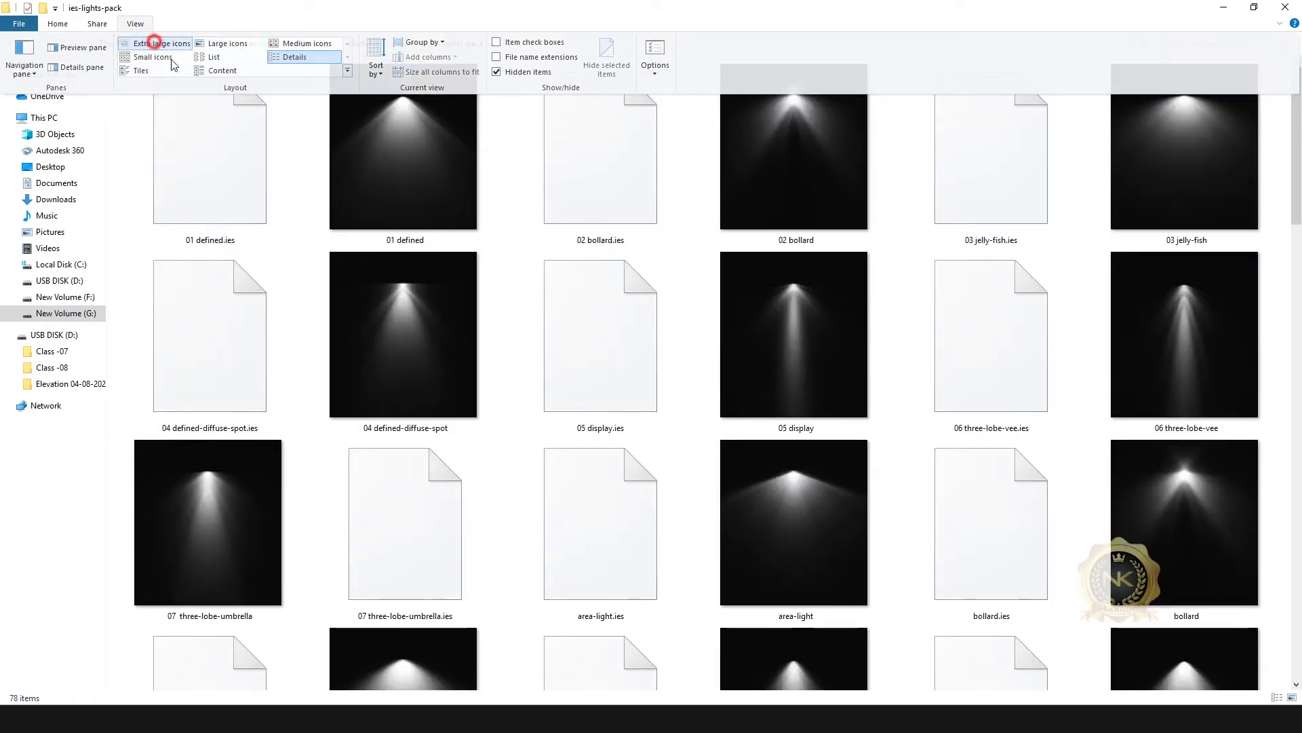
click(163, 44)
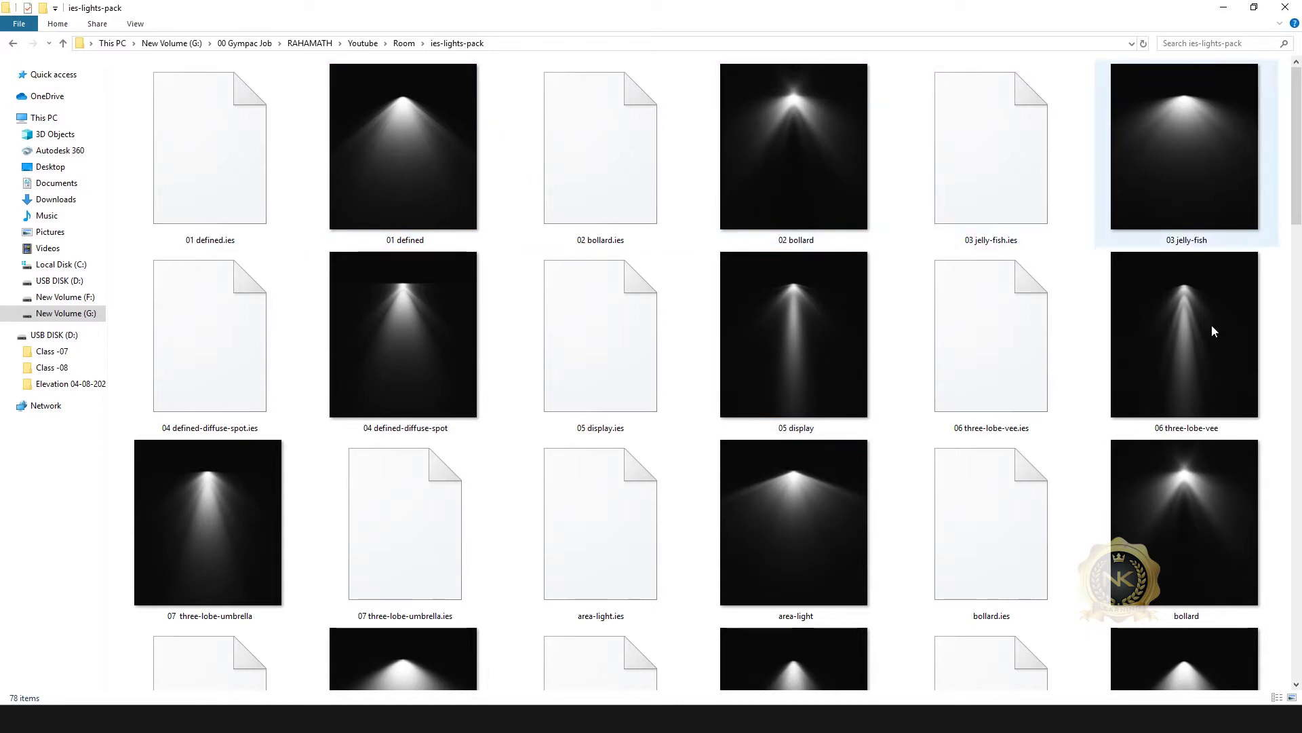
scroll(1185, 347, down, 3)
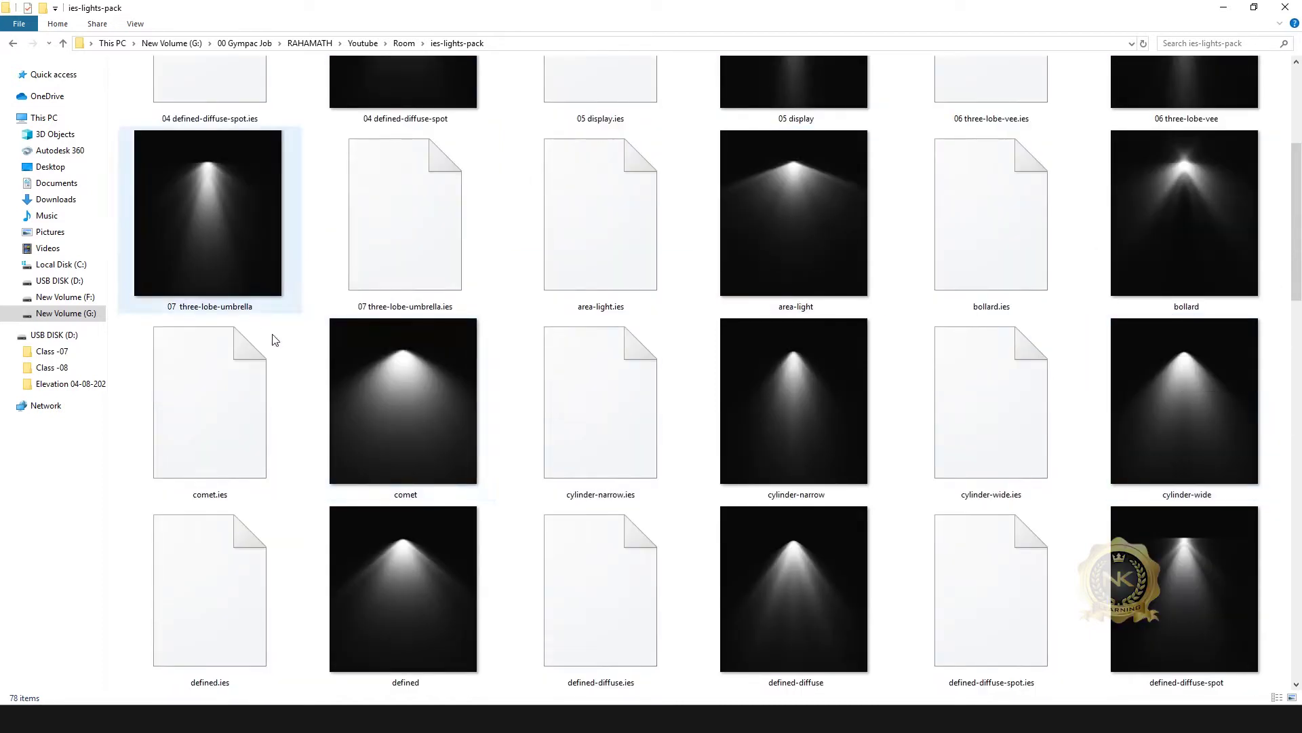
scroll(1146, 437, down, 4)
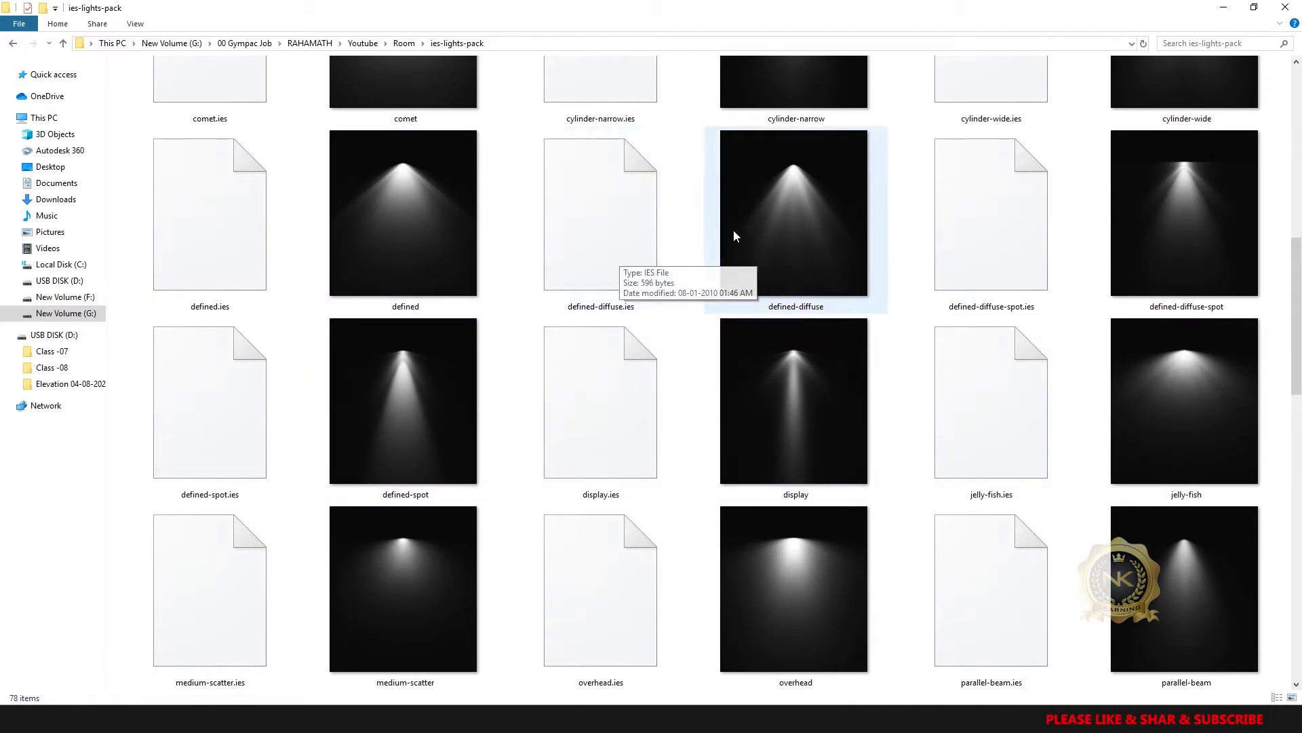
scroll(793, 258, down, 12)
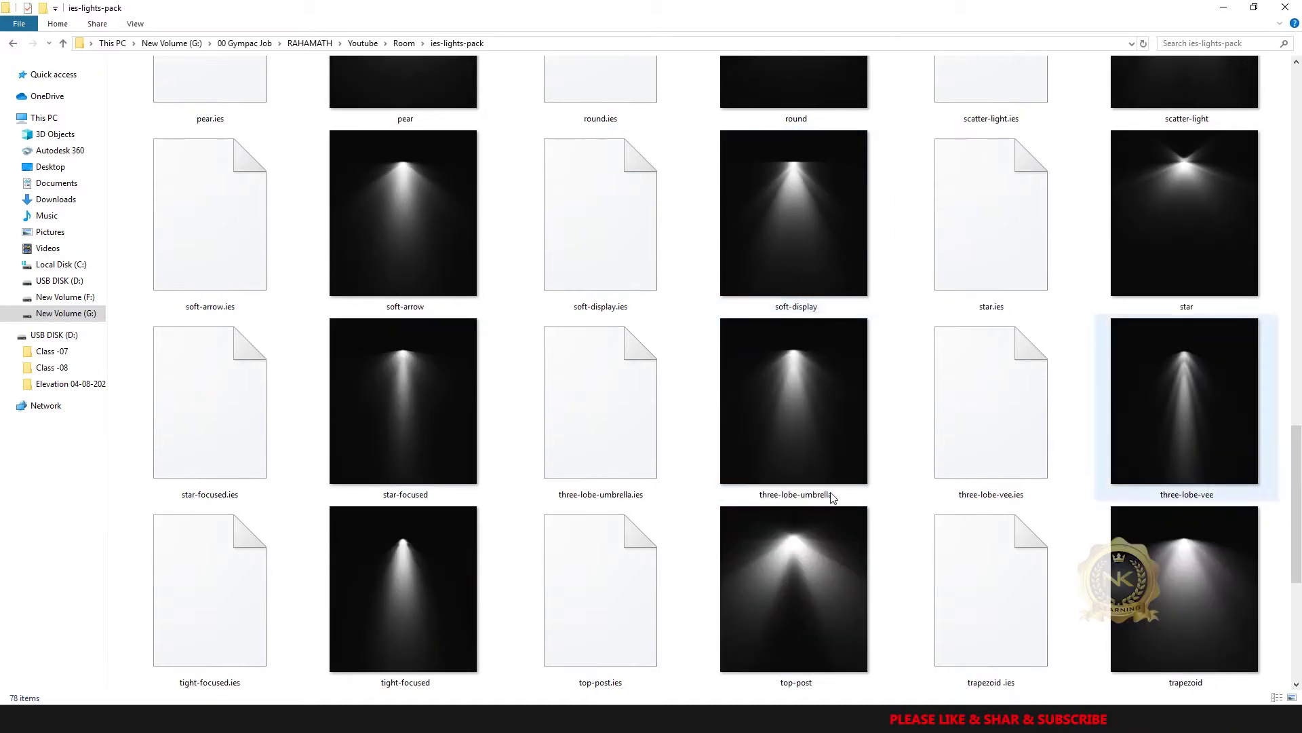
scroll(752, 278, up, 15)
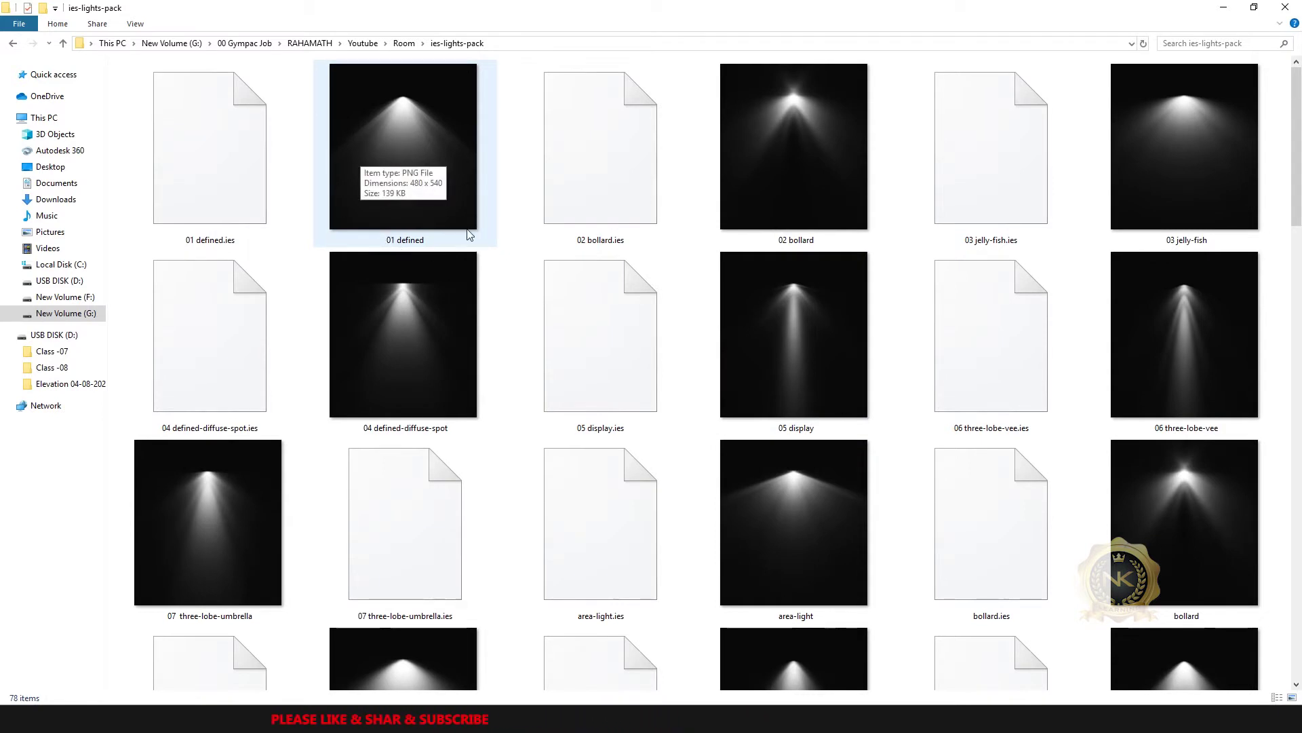
Switch back to 3ds Max and load 01 defined.ies as the light's IES file
mouse_move(417, 717)
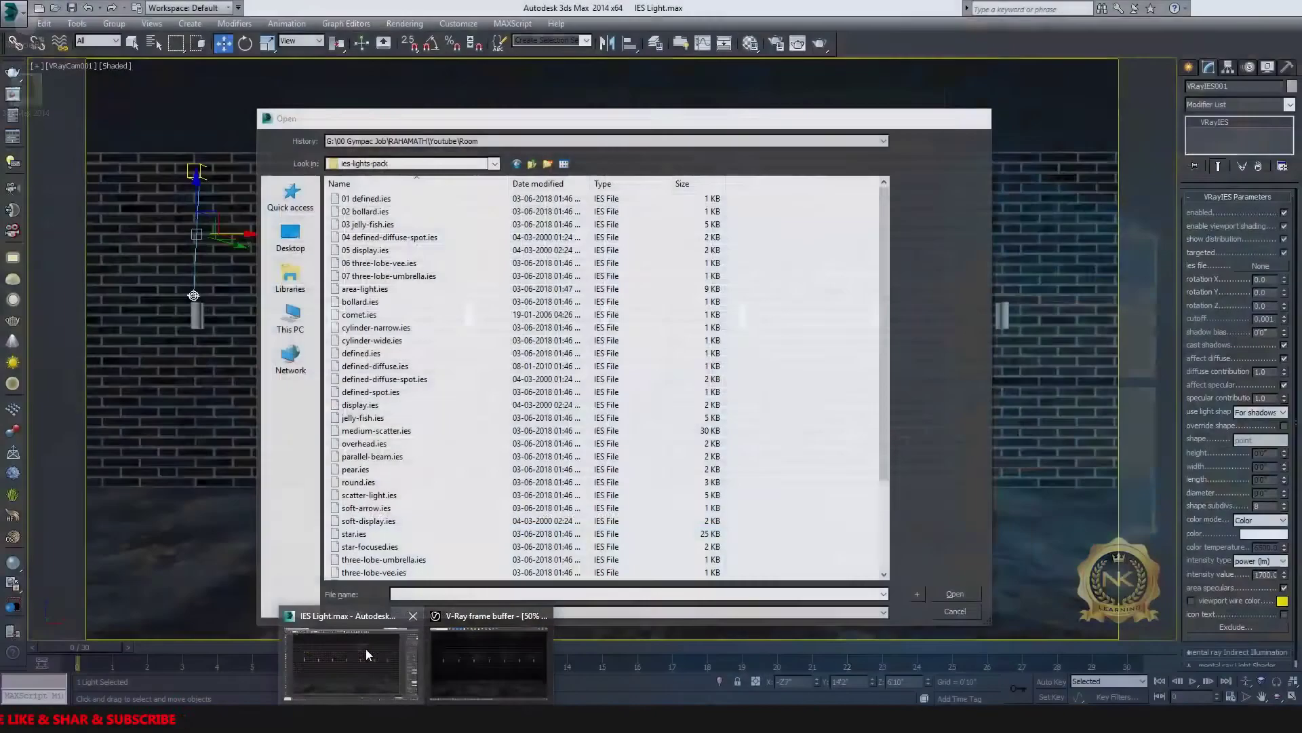
click(365, 649)
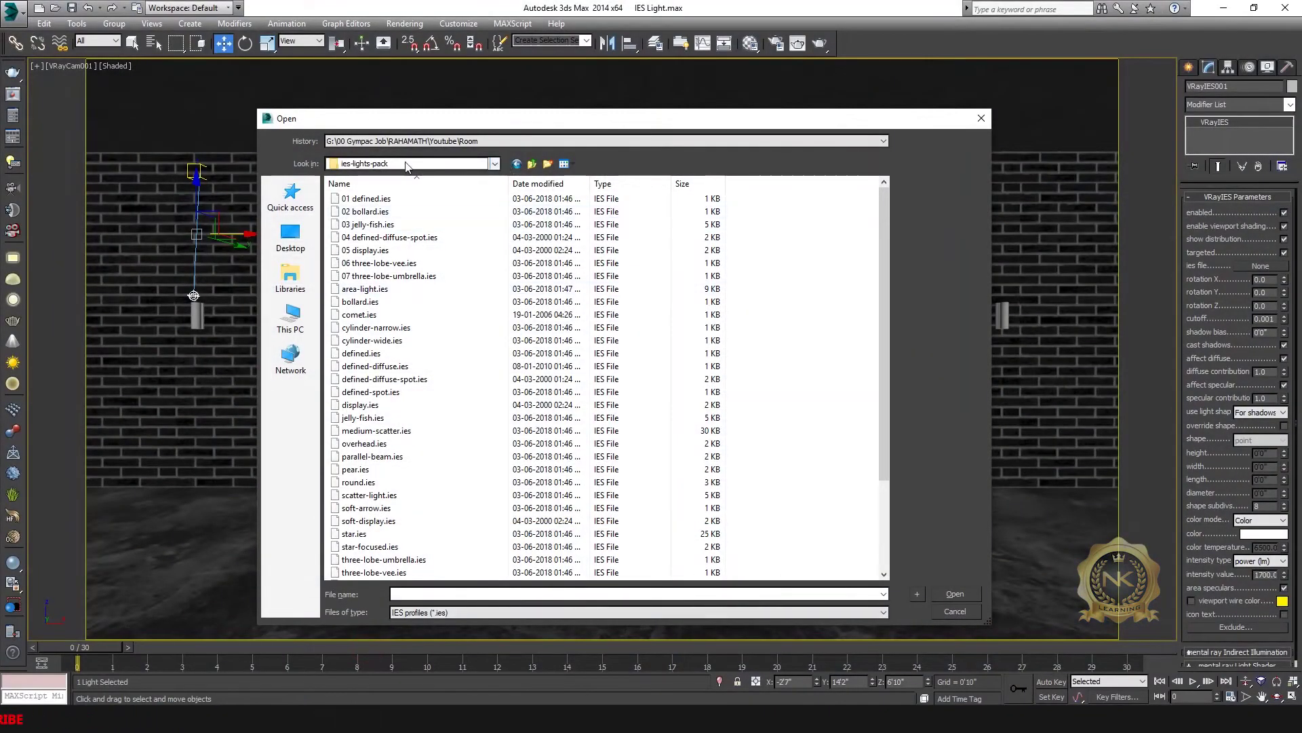
click(368, 198)
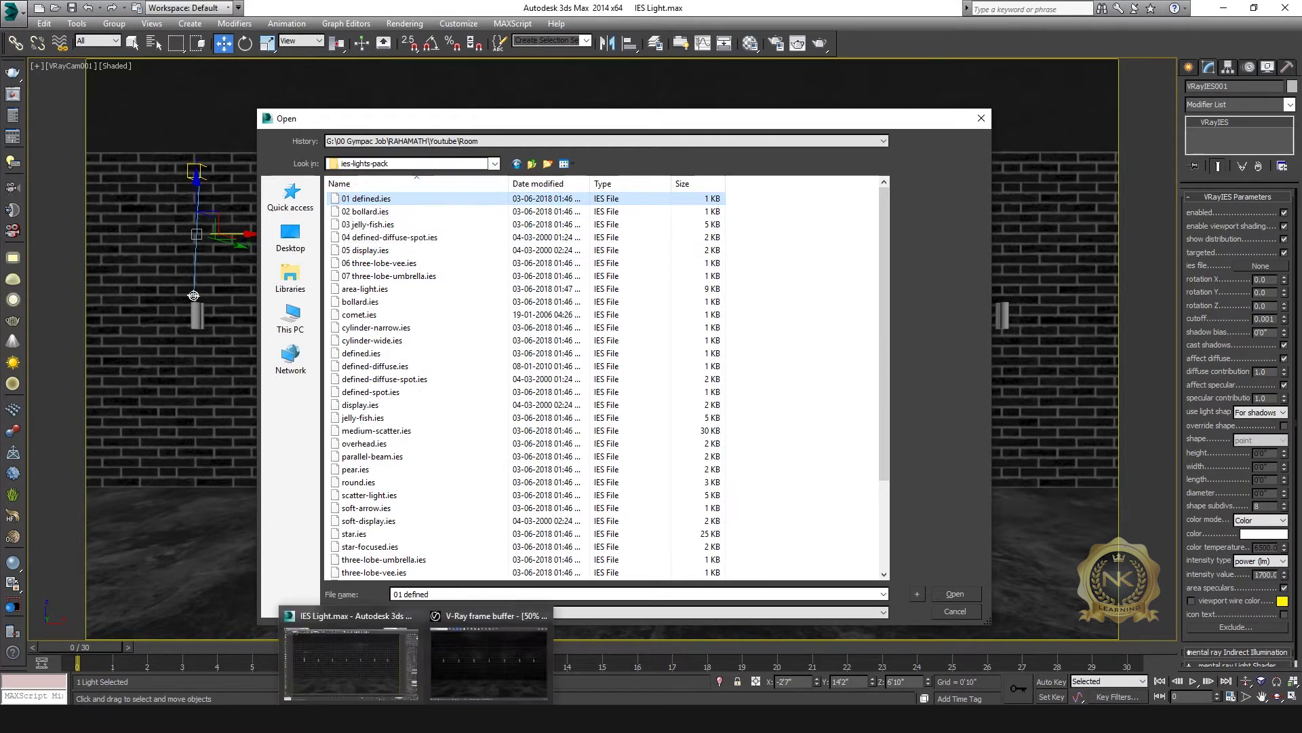
click(347, 662)
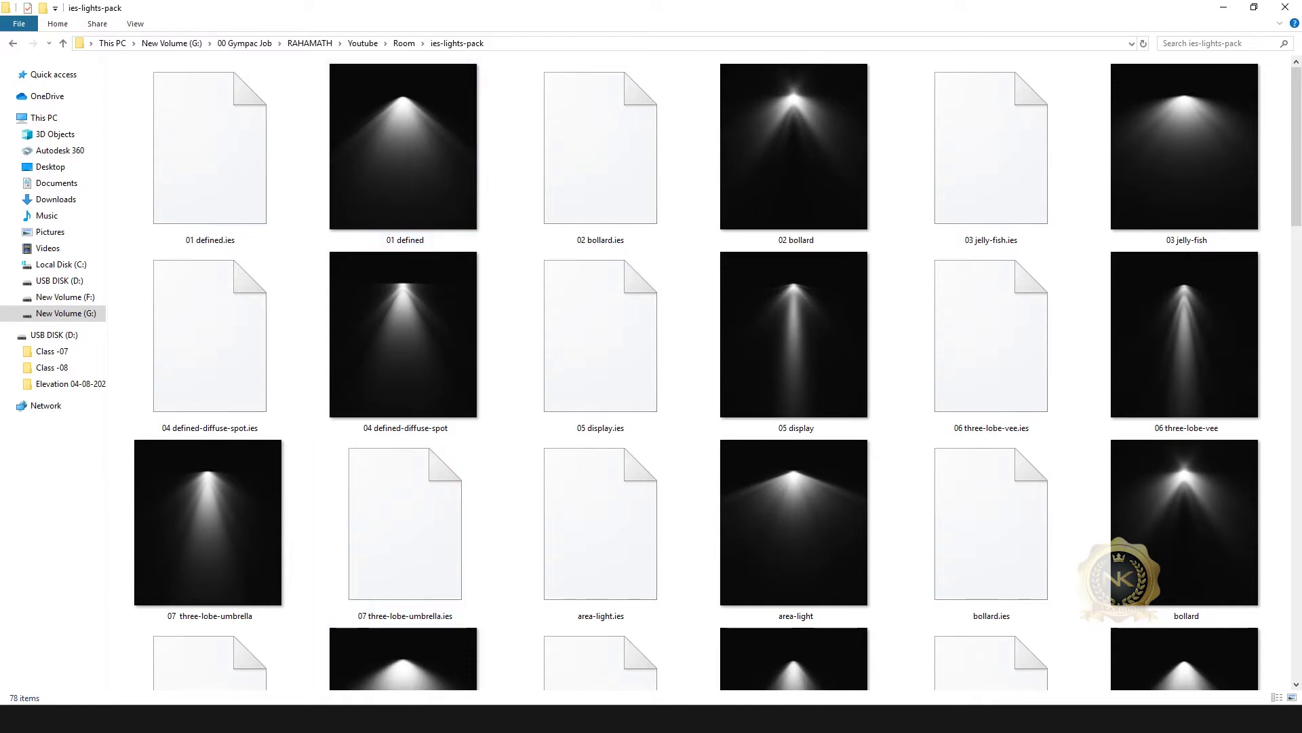
click(416, 719)
click(361, 650)
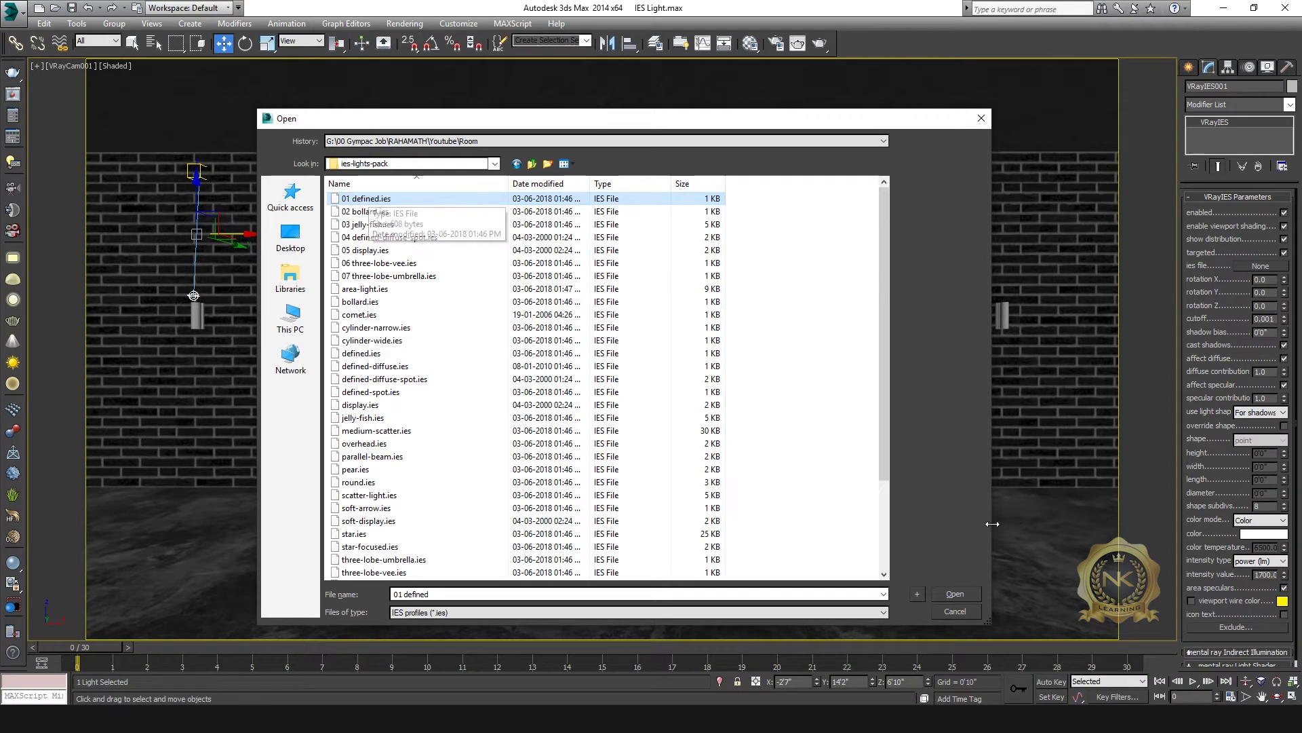
click(955, 595)
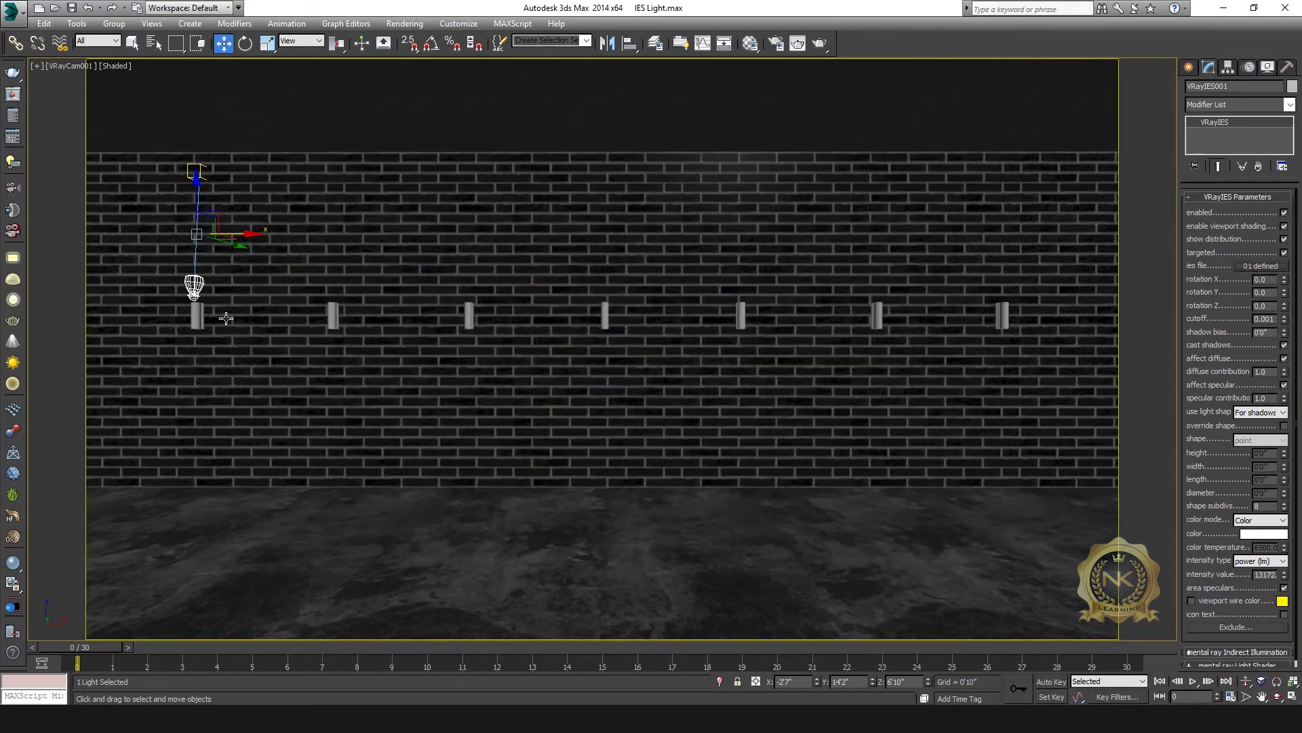
Set the light's intensity type to intensity (cd) with value 50000, its light shape use to For shadows, and shape subdivs to 32
click(1262, 561)
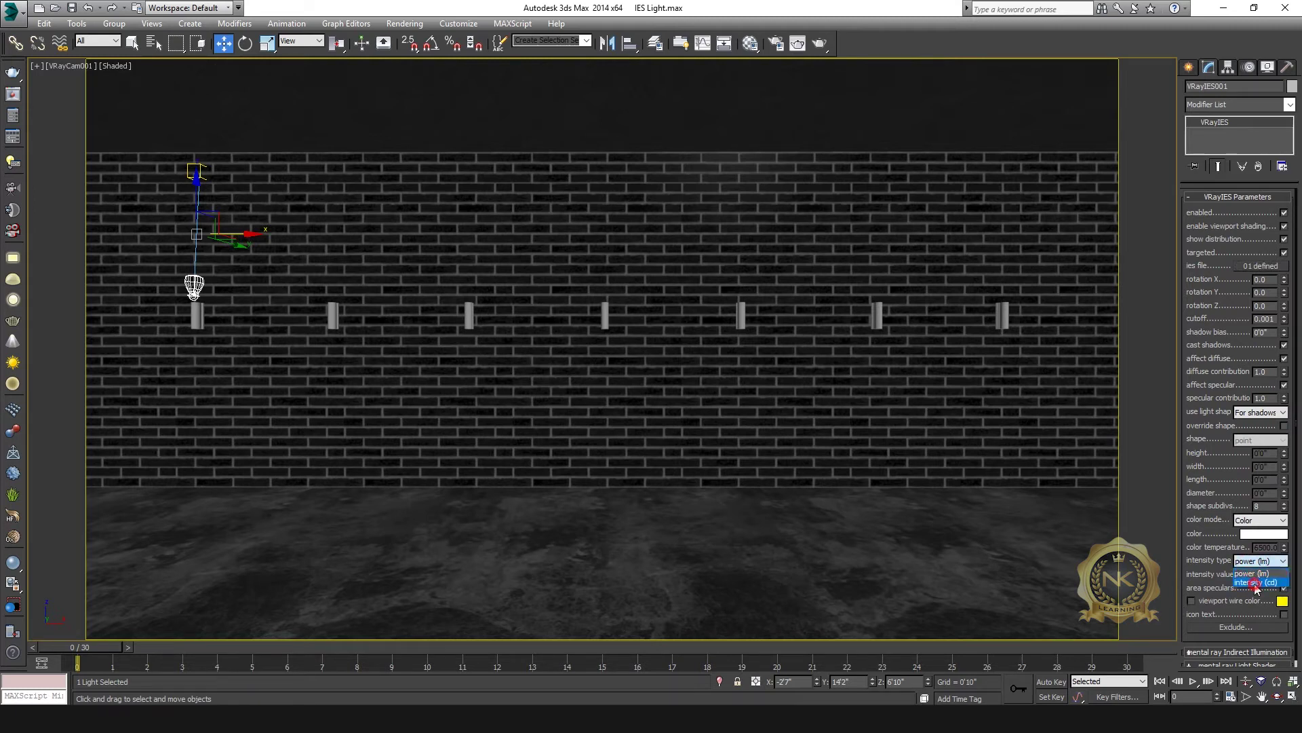
click(1256, 582)
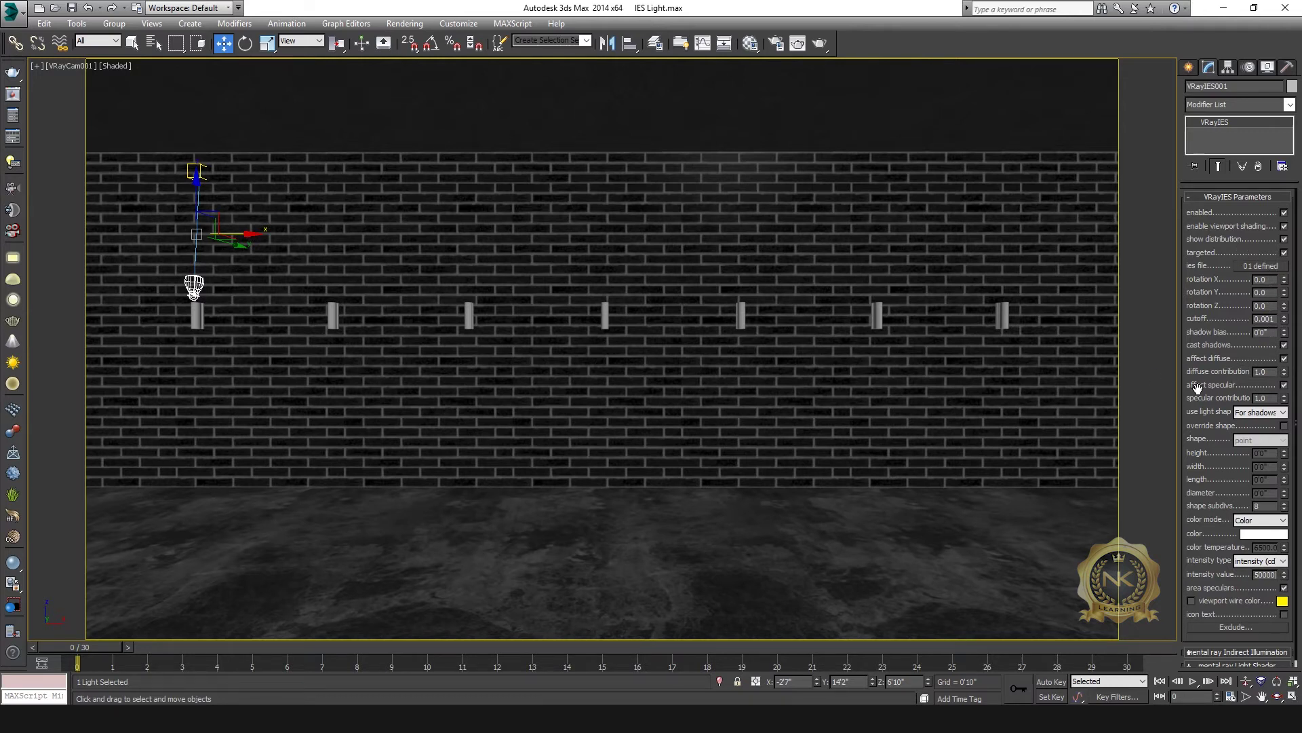
click(1269, 413)
click(1260, 435)
Set the IES light's color to a warm orange with hue 24, about RGB 255, 163, 44
click(1269, 533)
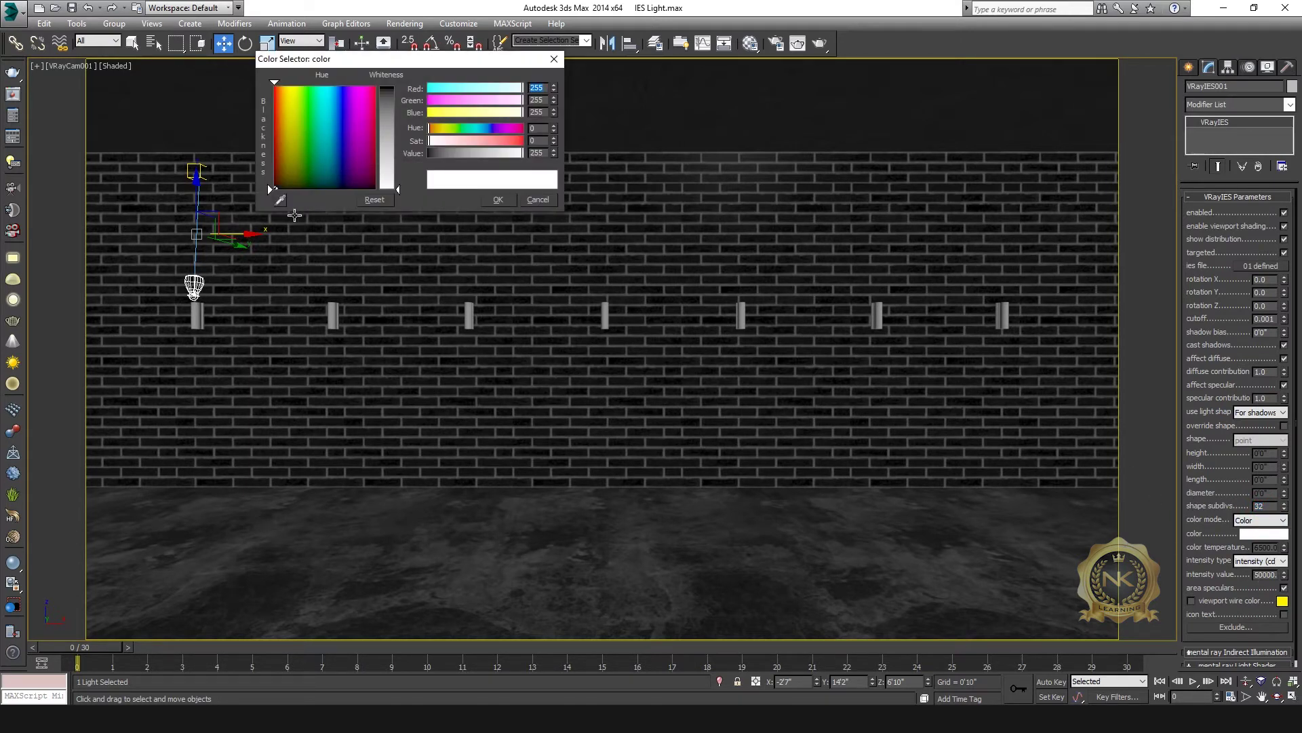
drag(274, 85, 281, 85)
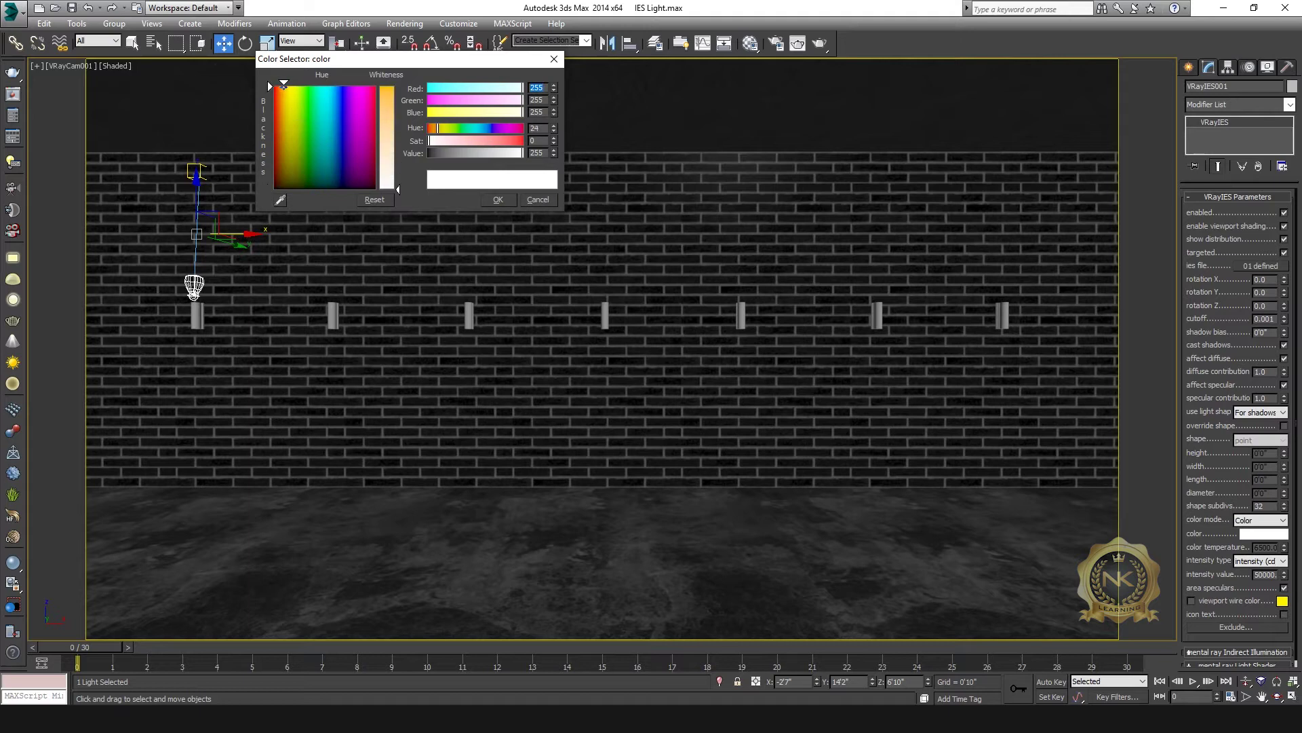
drag(399, 189, 399, 97)
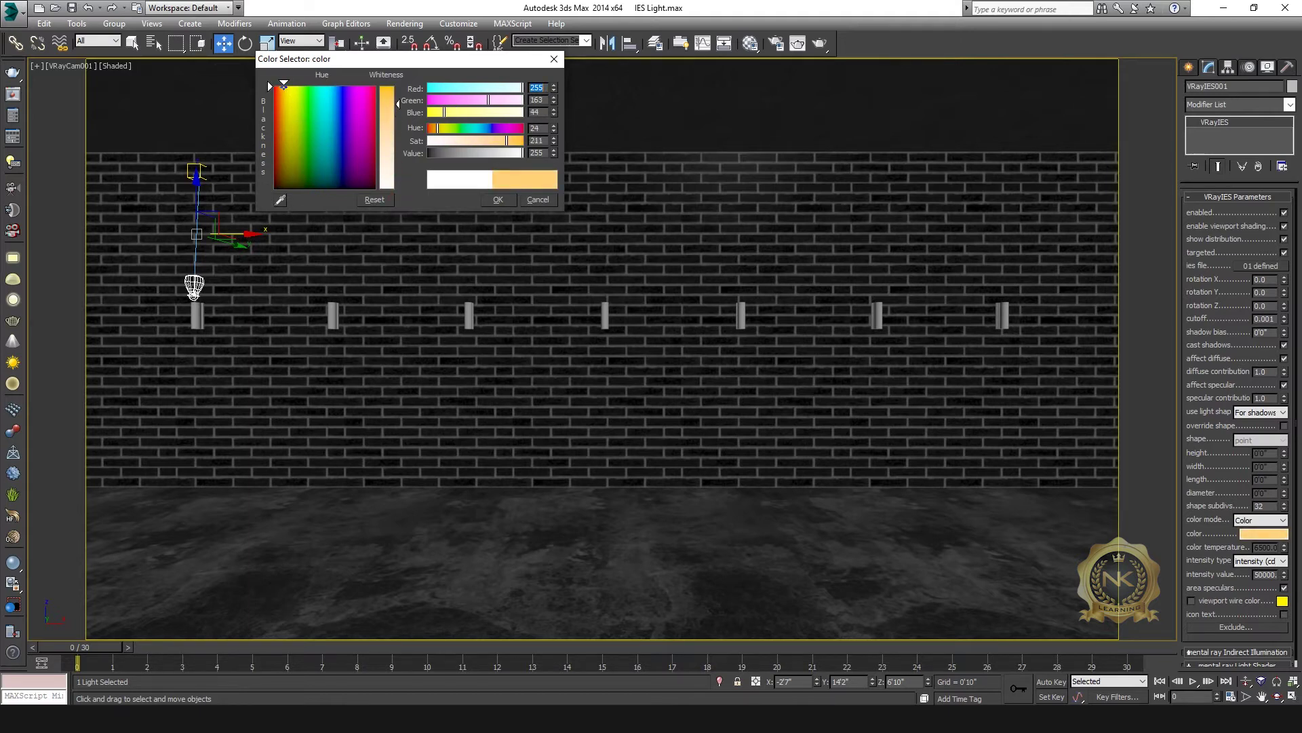
click(497, 200)
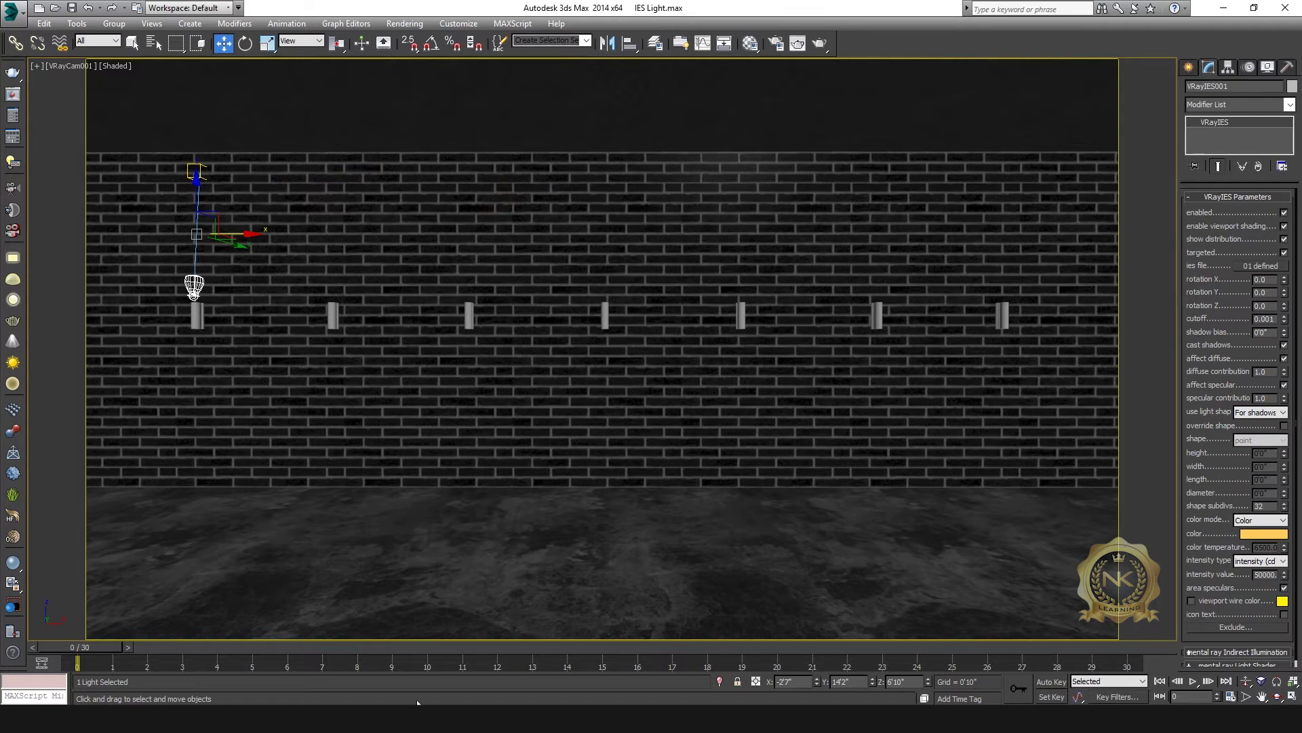
Open the V-Ray frame buffer, define a render region around the first lamp, and render it
mouse_move(419, 709)
click(490, 640)
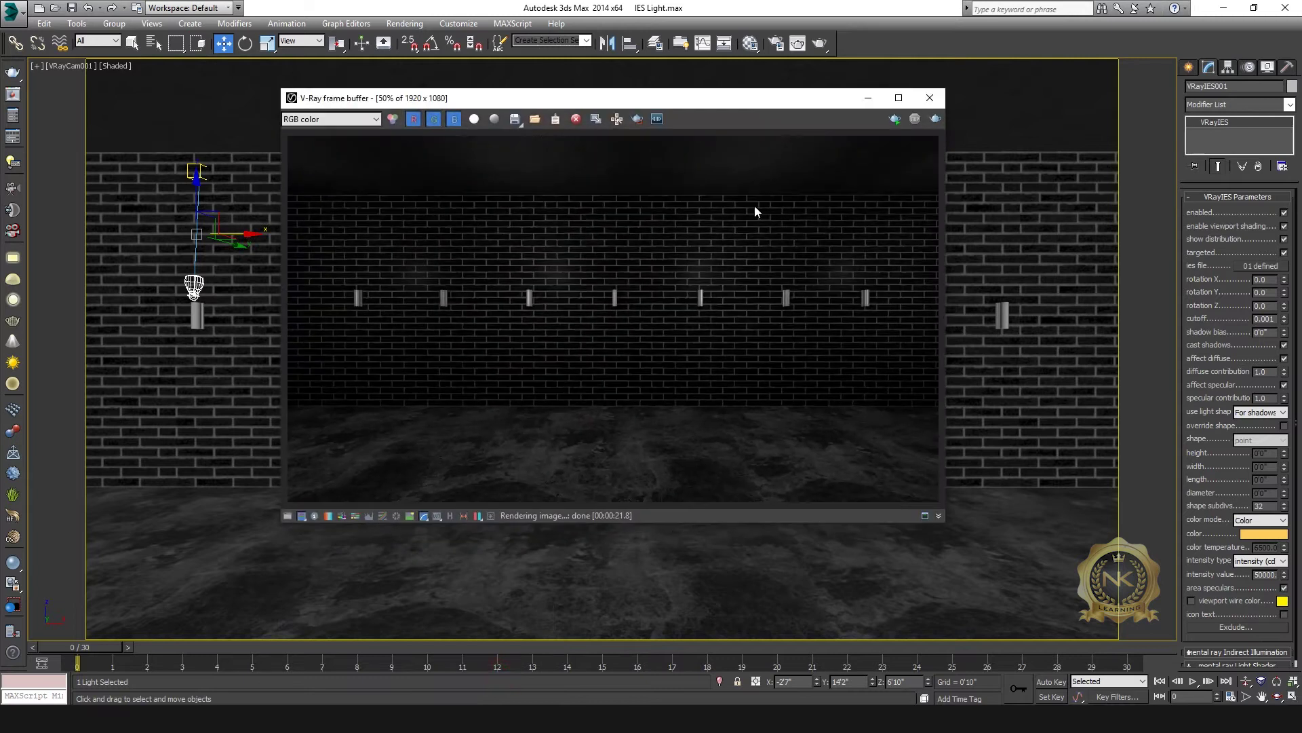
click(638, 120)
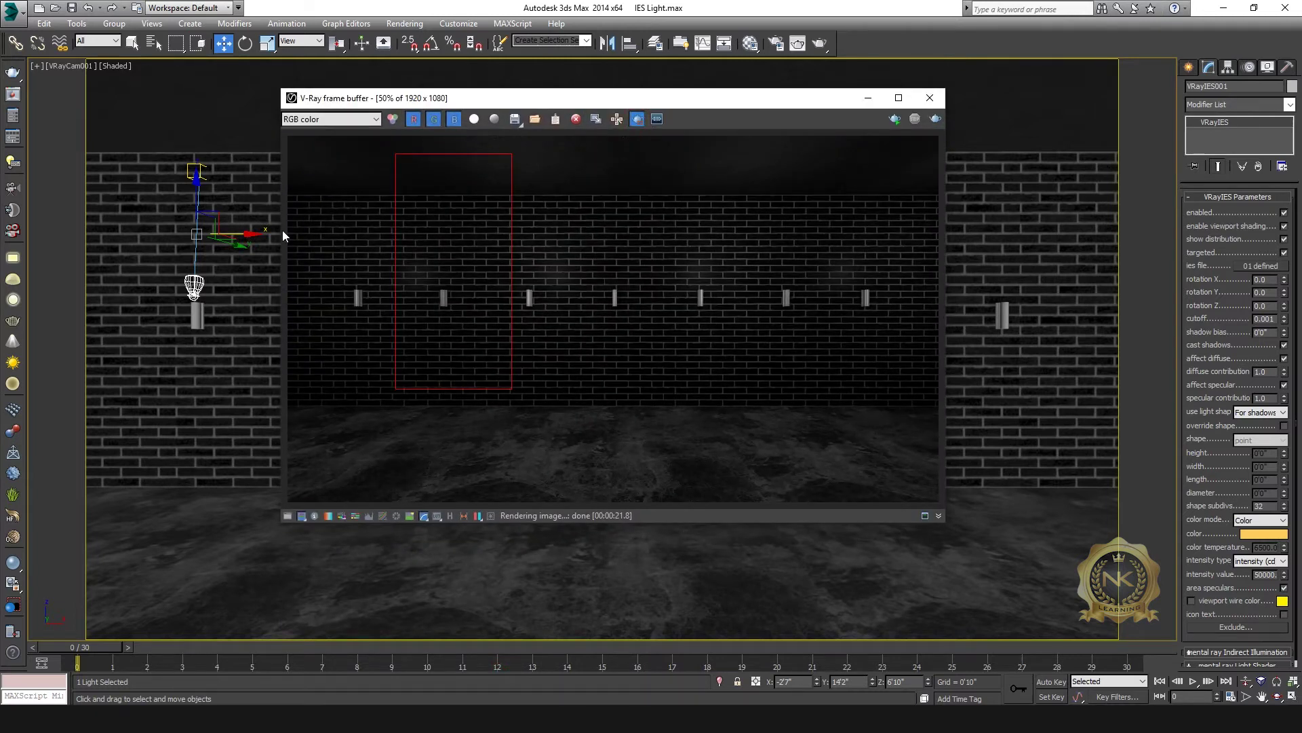
drag(297, 353, 278, 417)
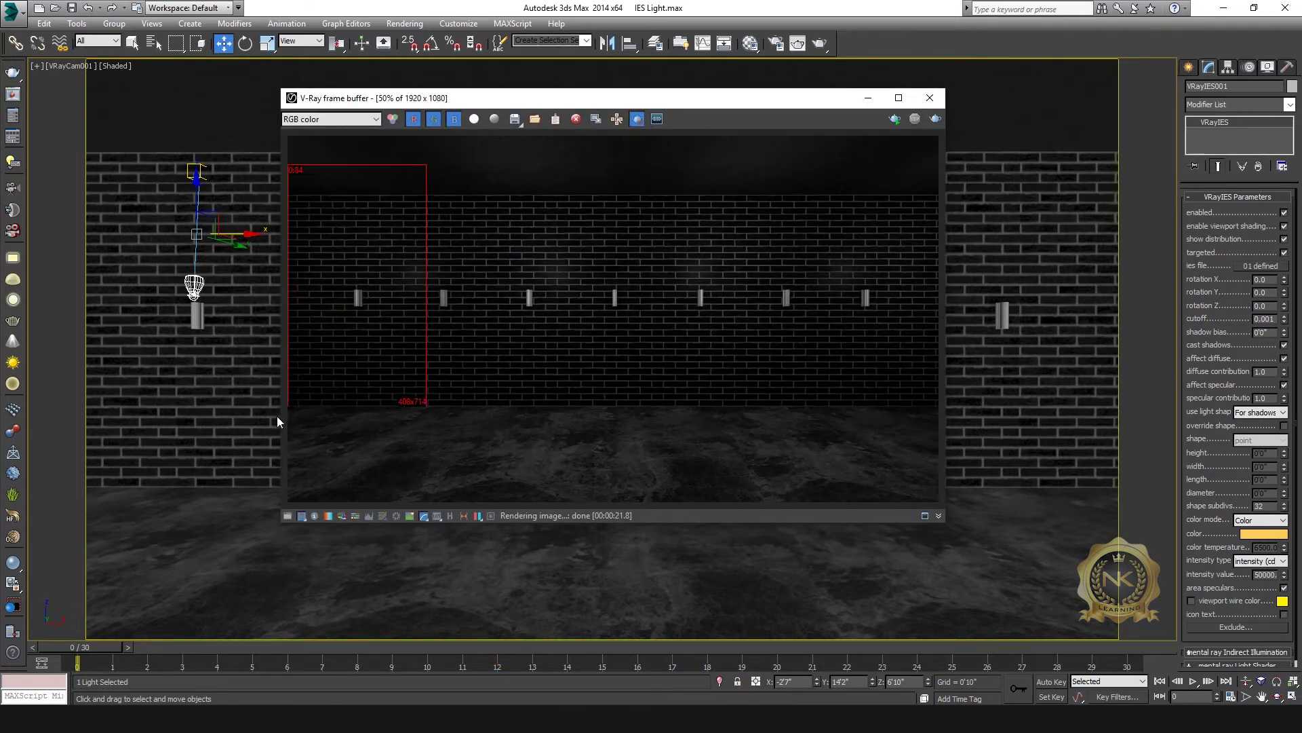
click(936, 120)
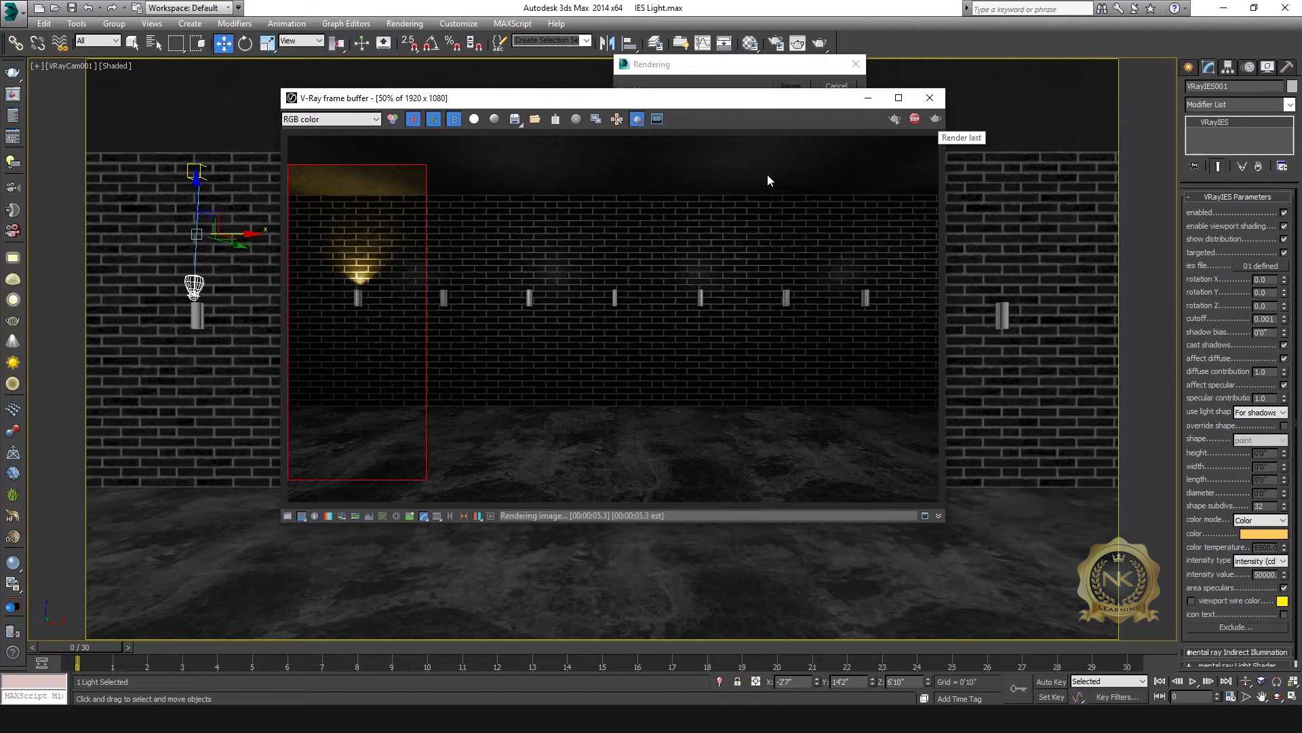
Examine the enlarged render of the first lamp's light and compare it with the 01 defined preview in File Explorer
click(899, 97)
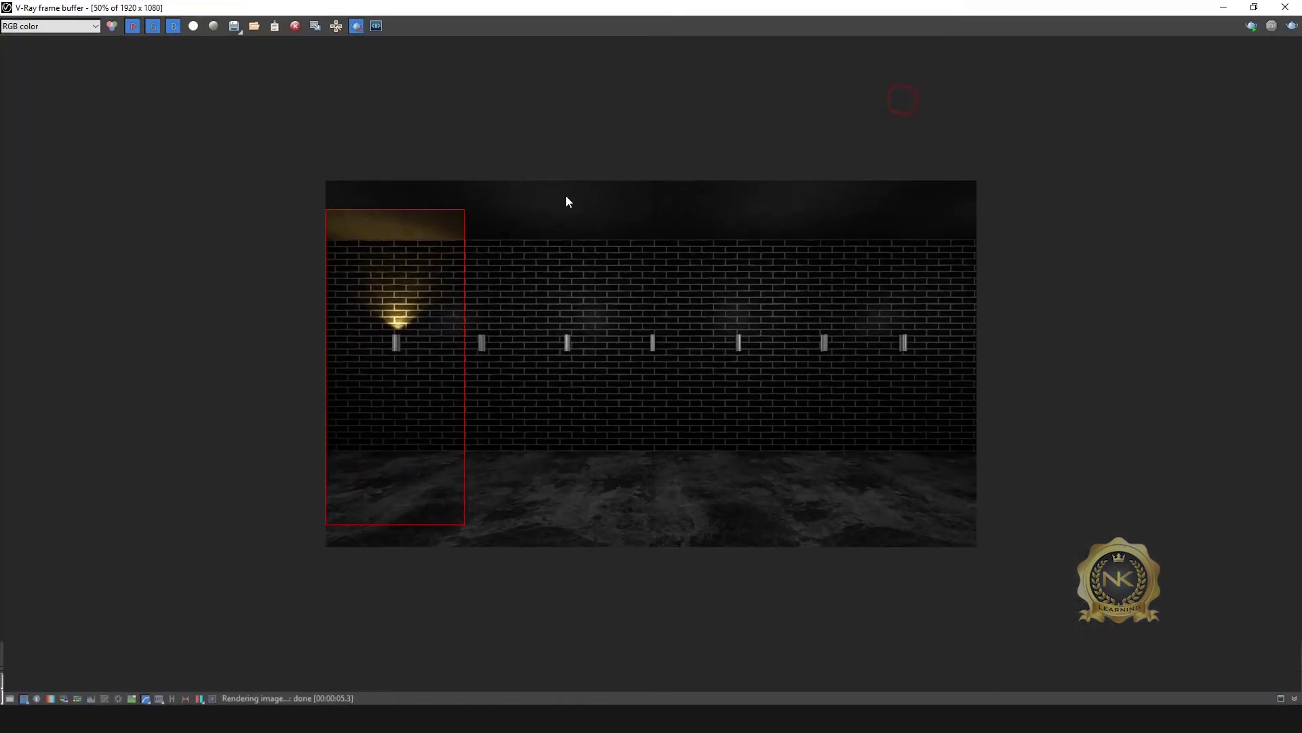
double_click(388, 300)
scroll(128, 312, up, 1)
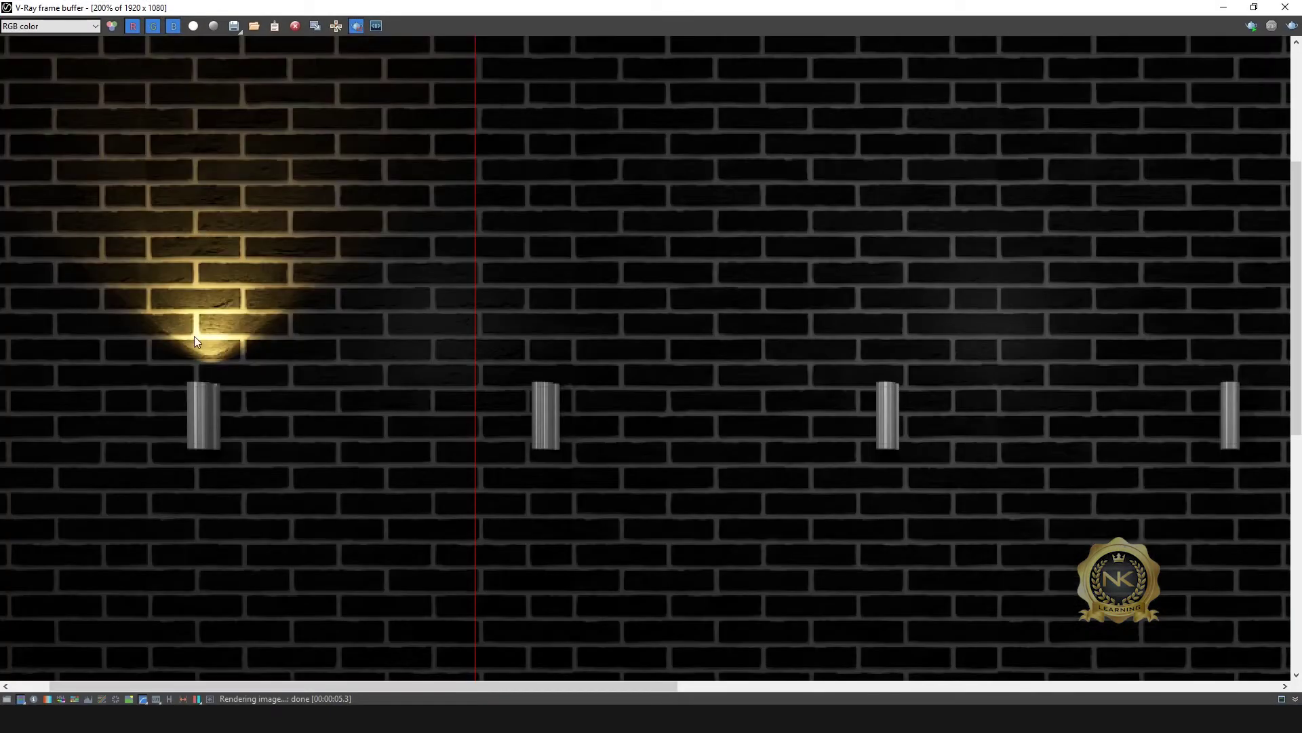
scroll(194, 341, down, 1)
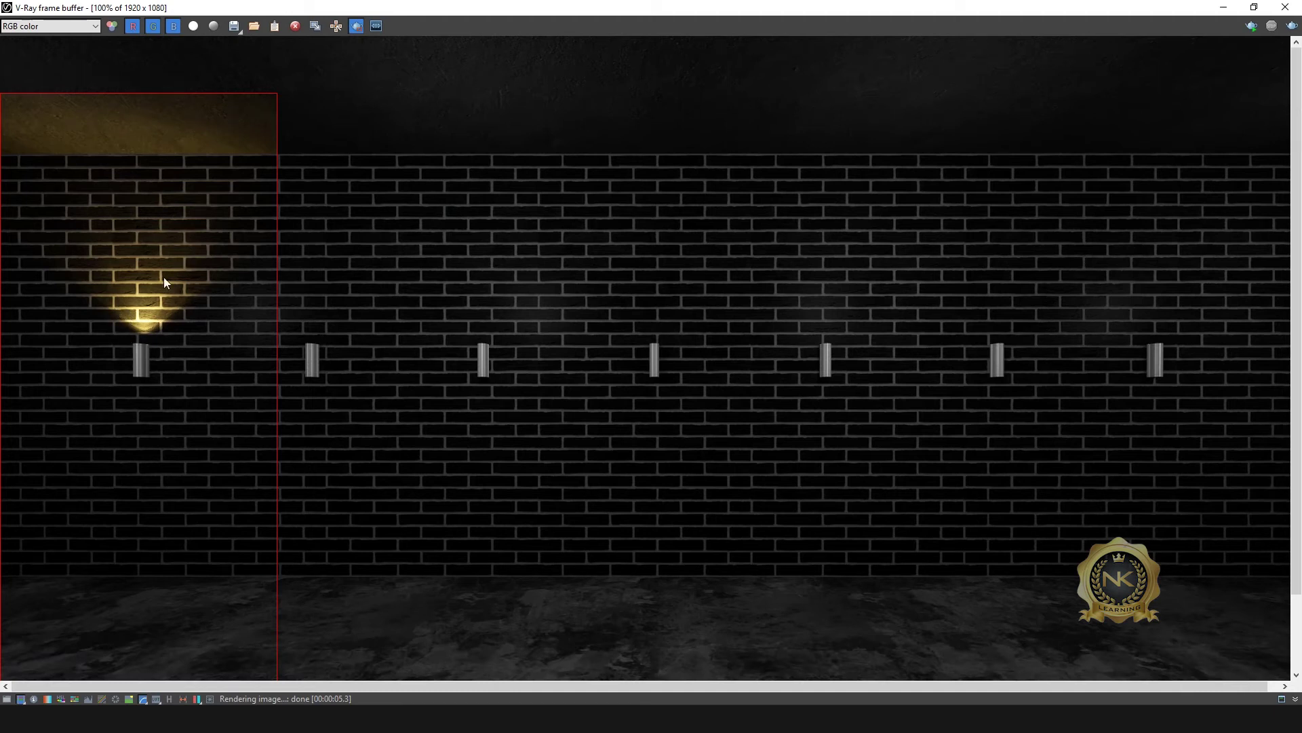
key(alt+Tab)
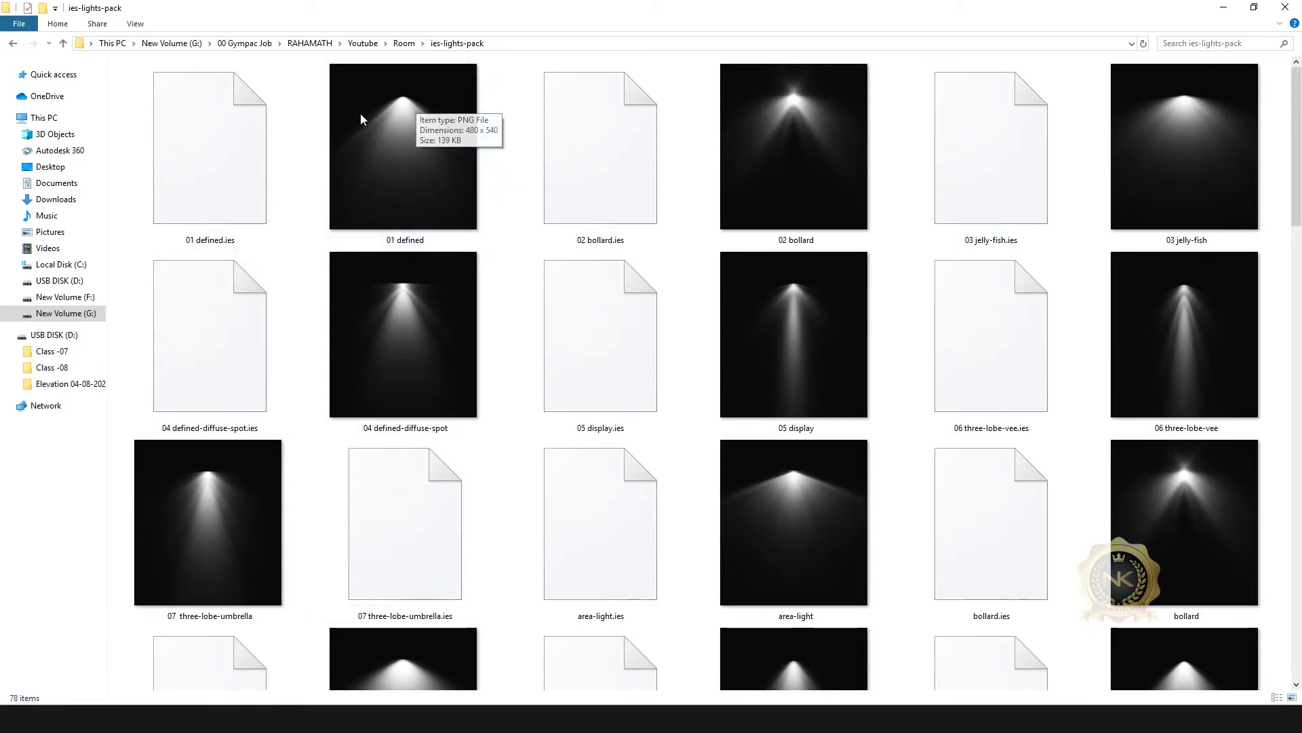
click(1223, 9)
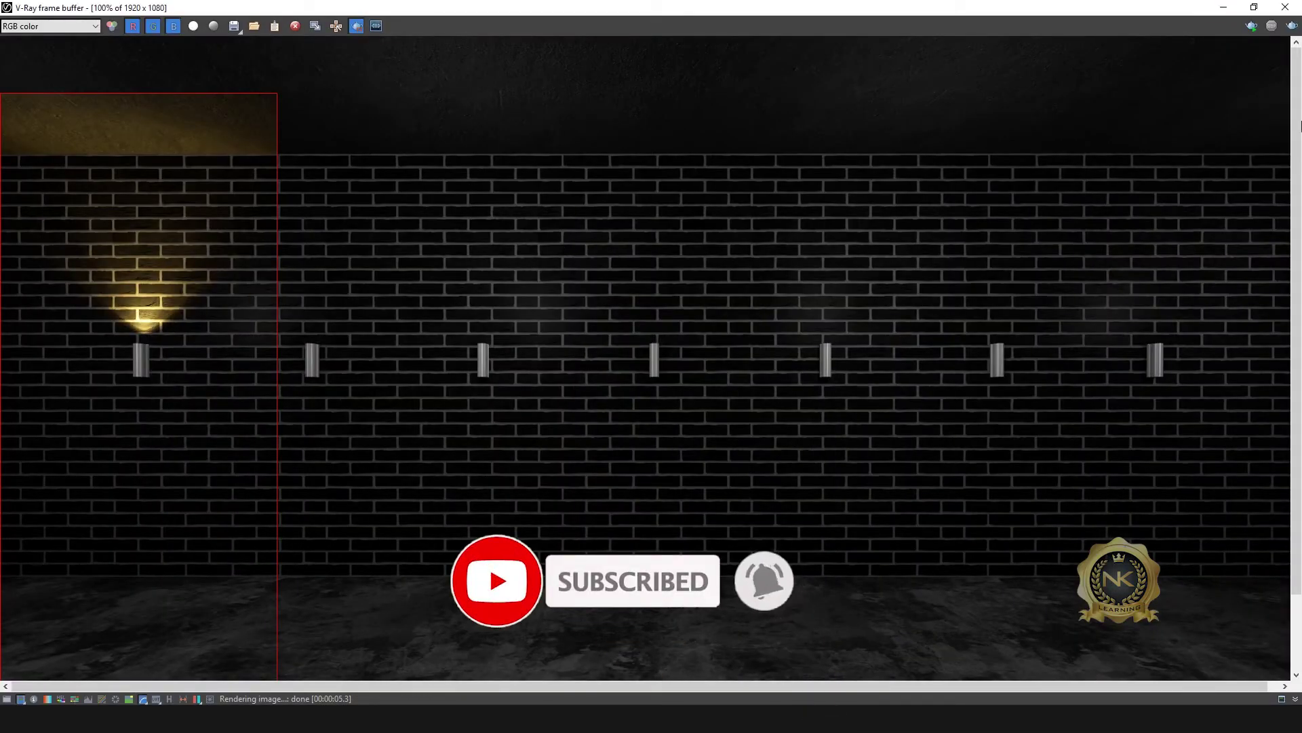
click(1254, 8)
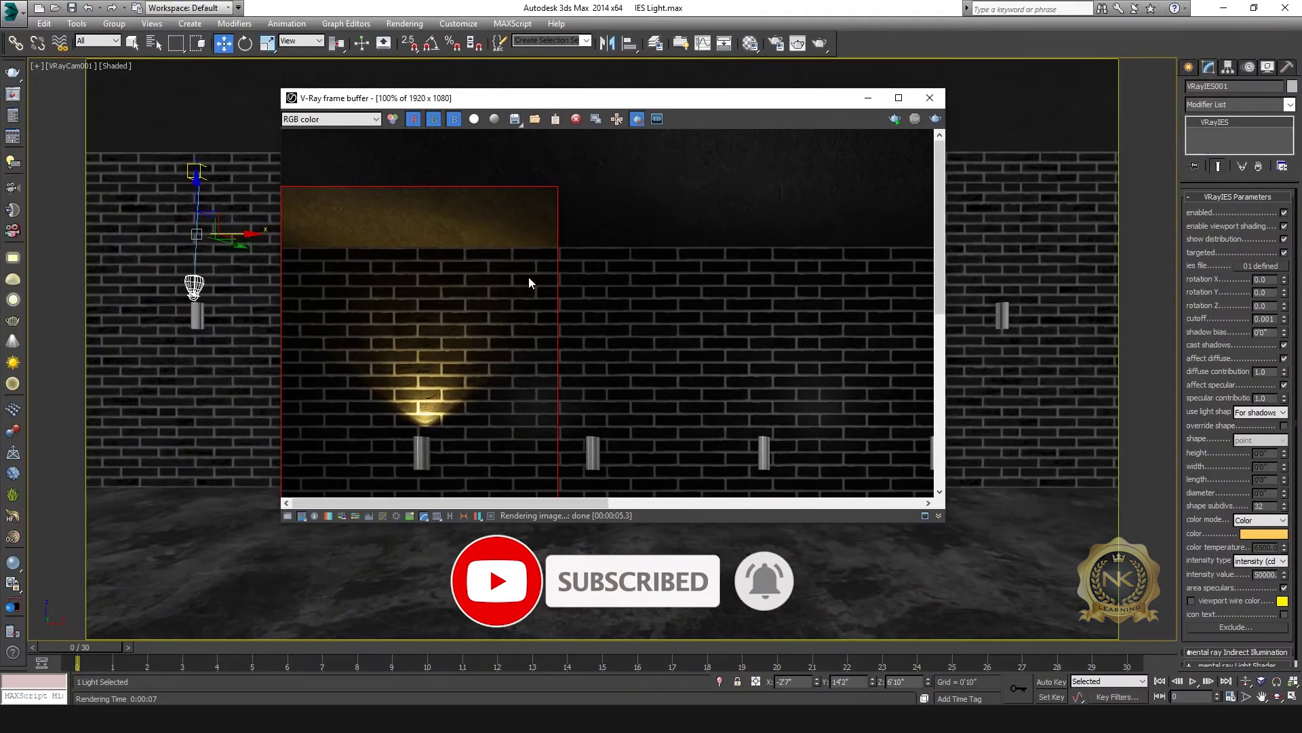
Close the render window and, in the Back view, clone the IES light with its target downward below the first lamp as an instance
click(930, 98)
key(alt+w)
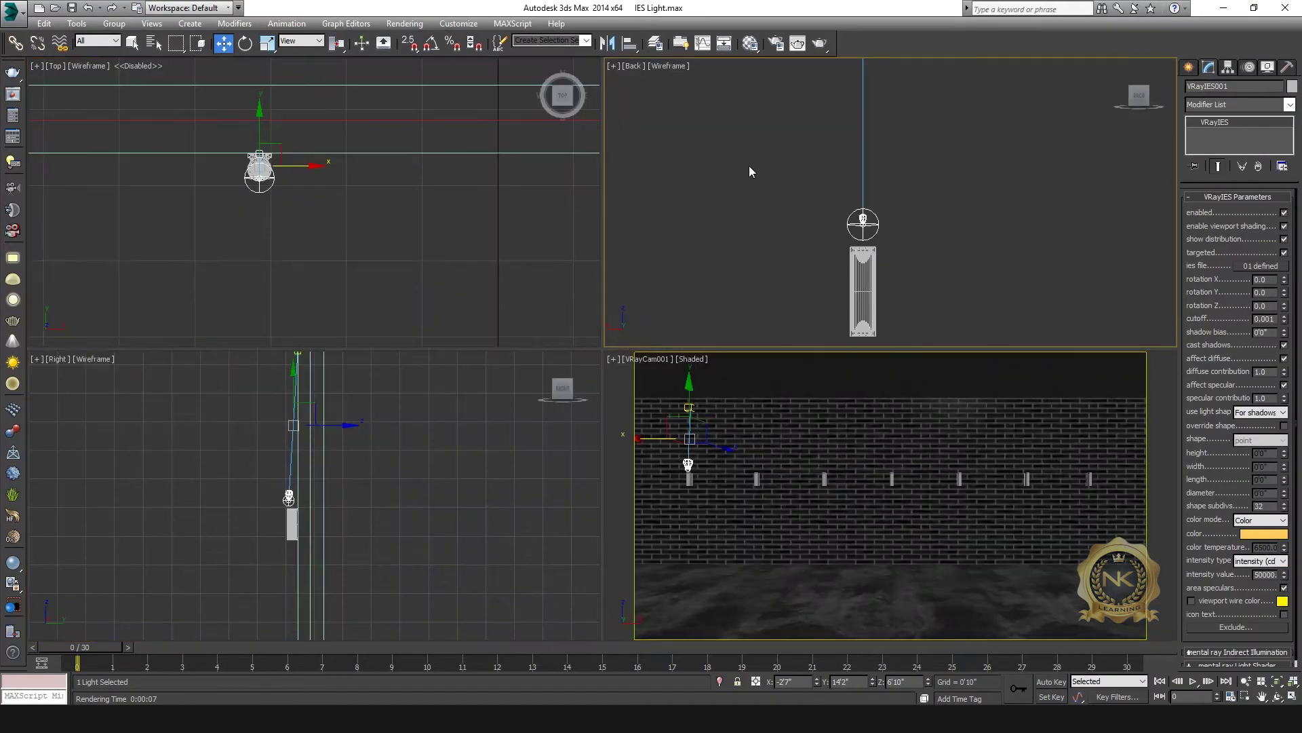
middle_click(748, 165)
key(alt+w)
scroll(671, 303, down, 5)
drag(574, 146, 677, 332)
scroll(701, 254, down, 3)
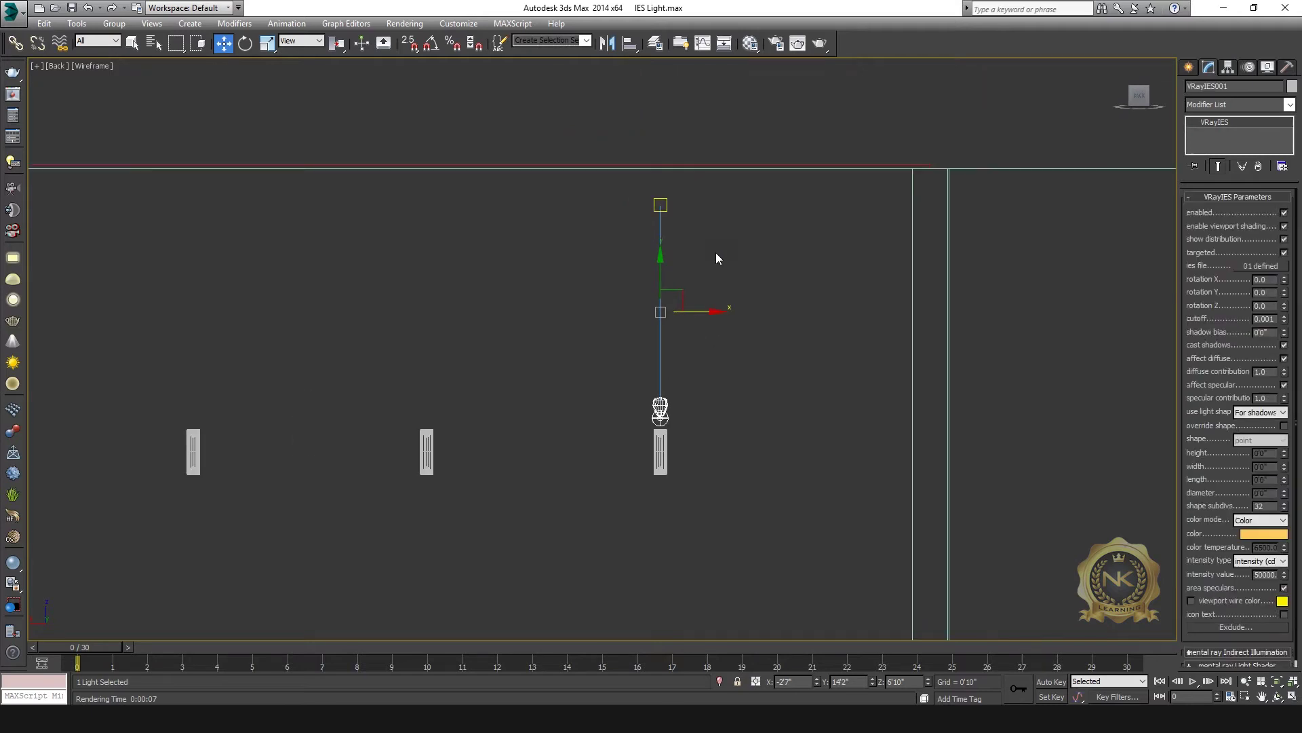
click(719, 234)
drag(710, 244, 709, 245)
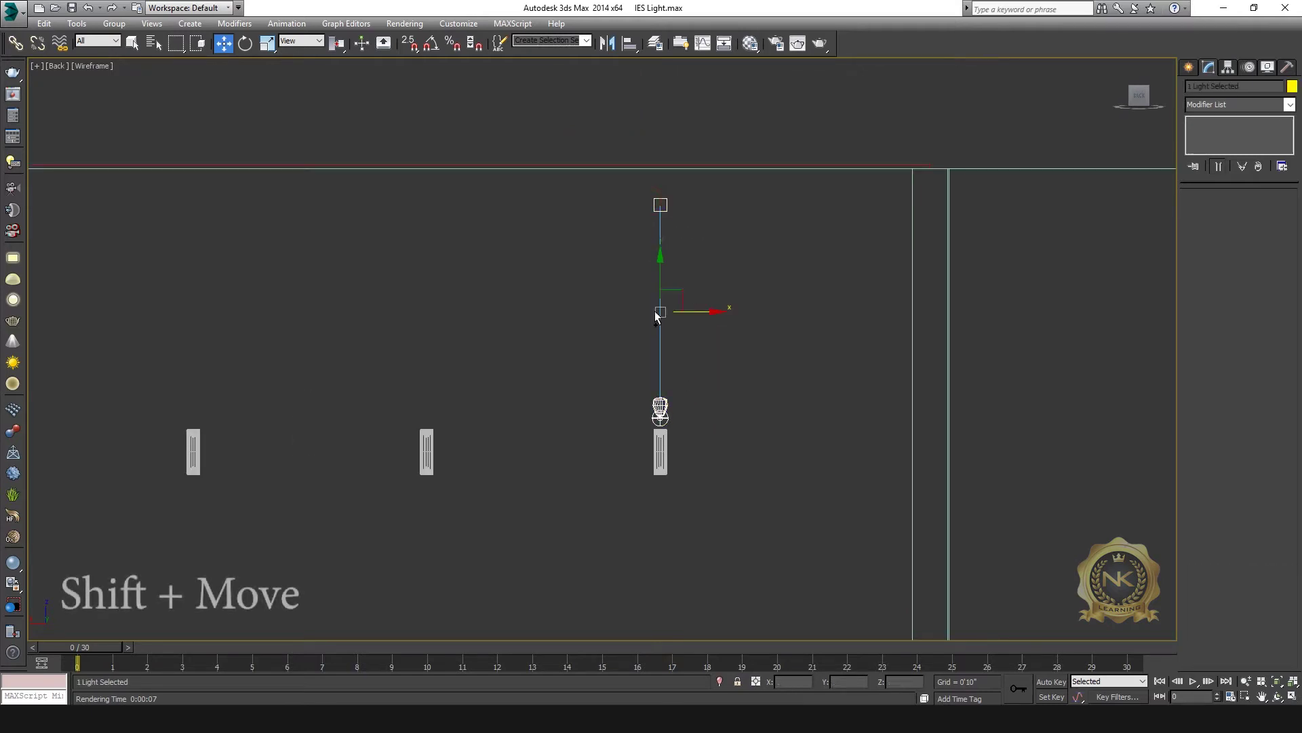
mouse_move(659, 265)
shift+mouse_down()
mouse_move(659, 521)
mouse_move(682, 556)
shift+mouse_up()
click(600, 329)
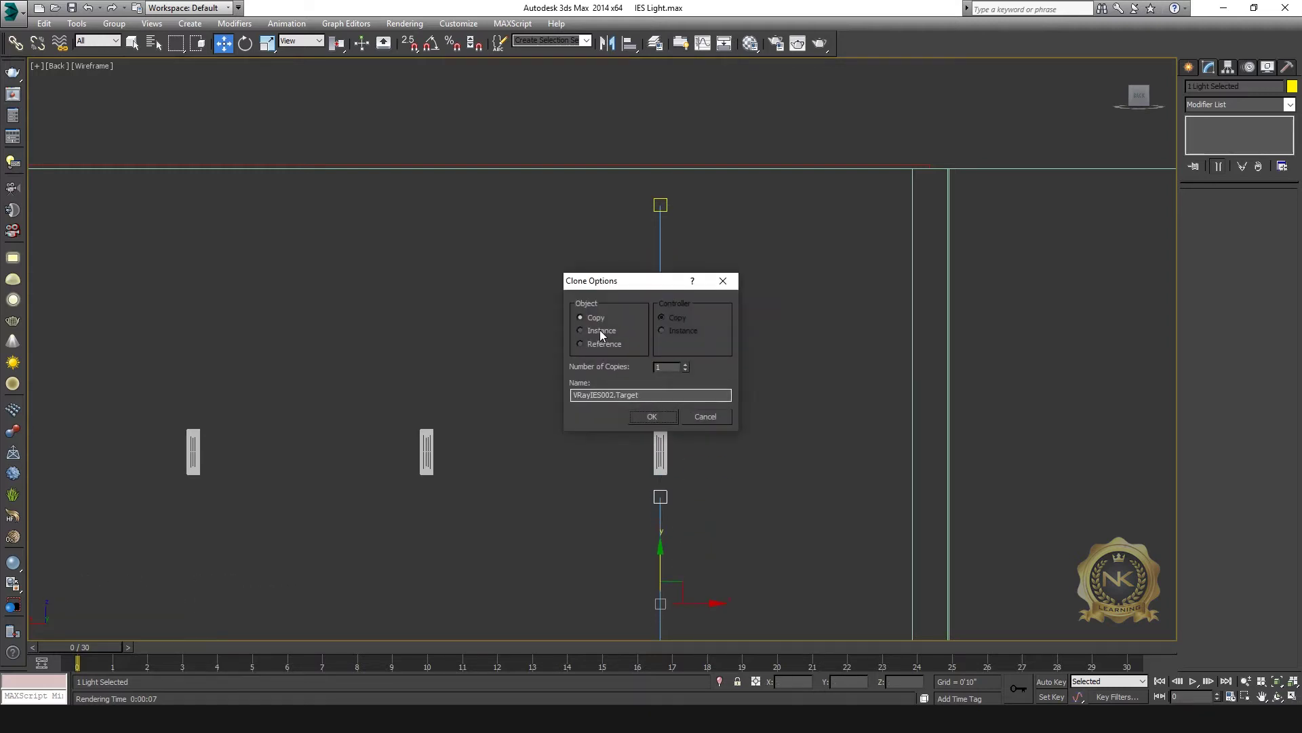
click(653, 416)
In the Right view, move the cloned light and its target up until the light sits just beneath the first lamp
key(alt+w)
key(alt+w)
middle_drag(480, 445, 488, 321)
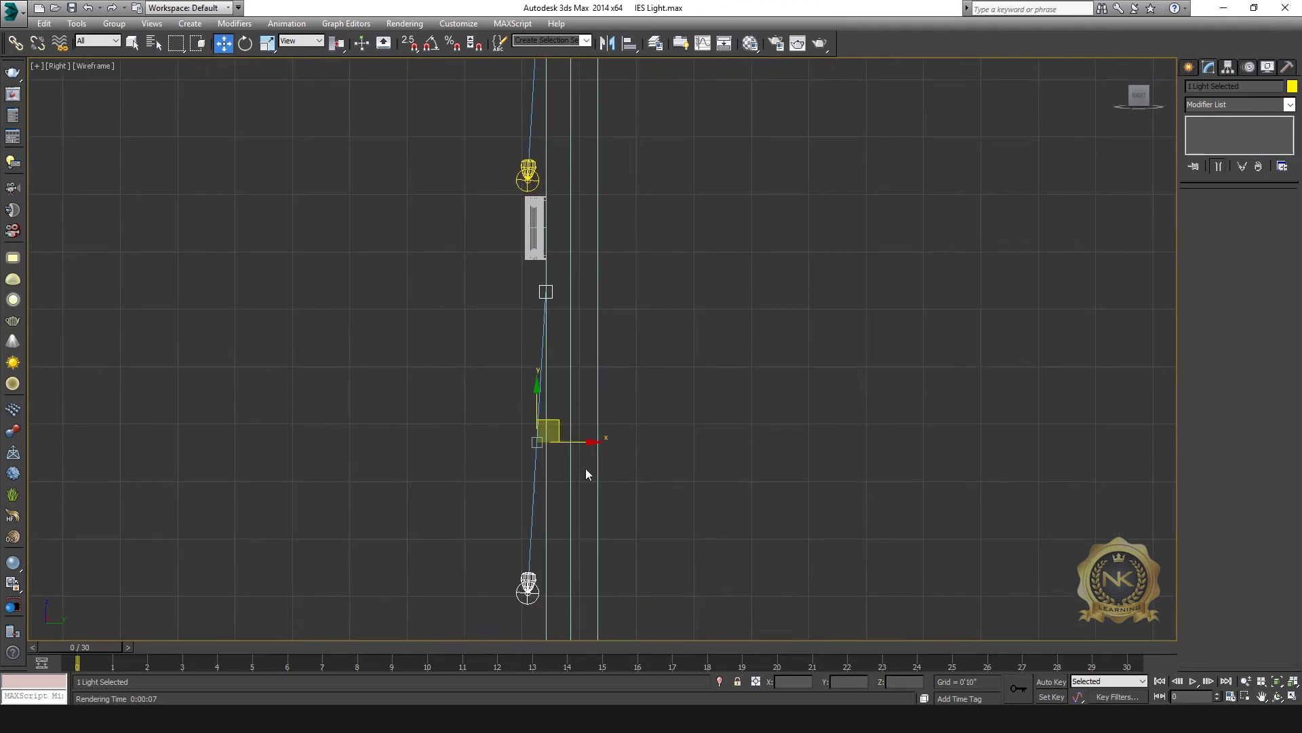
drag(538, 399, 581, 89)
middle_drag(584, 181, 593, 330)
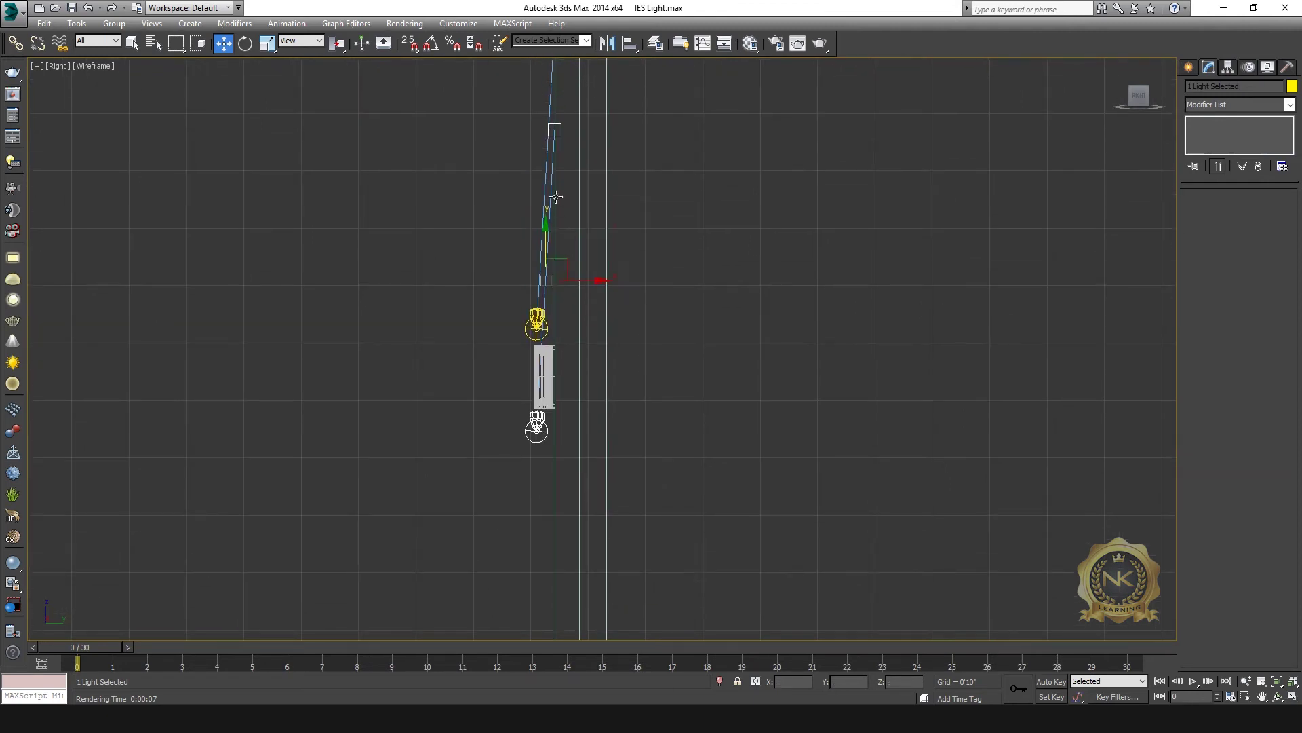
Move the lower light's target down near the base of the wall so it shines downward, then fine-tune the light and target height together
click(562, 136)
drag(561, 136, 562, 624)
scroll(577, 571, down, 2)
middle_drag(577, 571, 597, 174)
drag(548, 265, 548, 324)
middle_drag(608, 203, 606, 322)
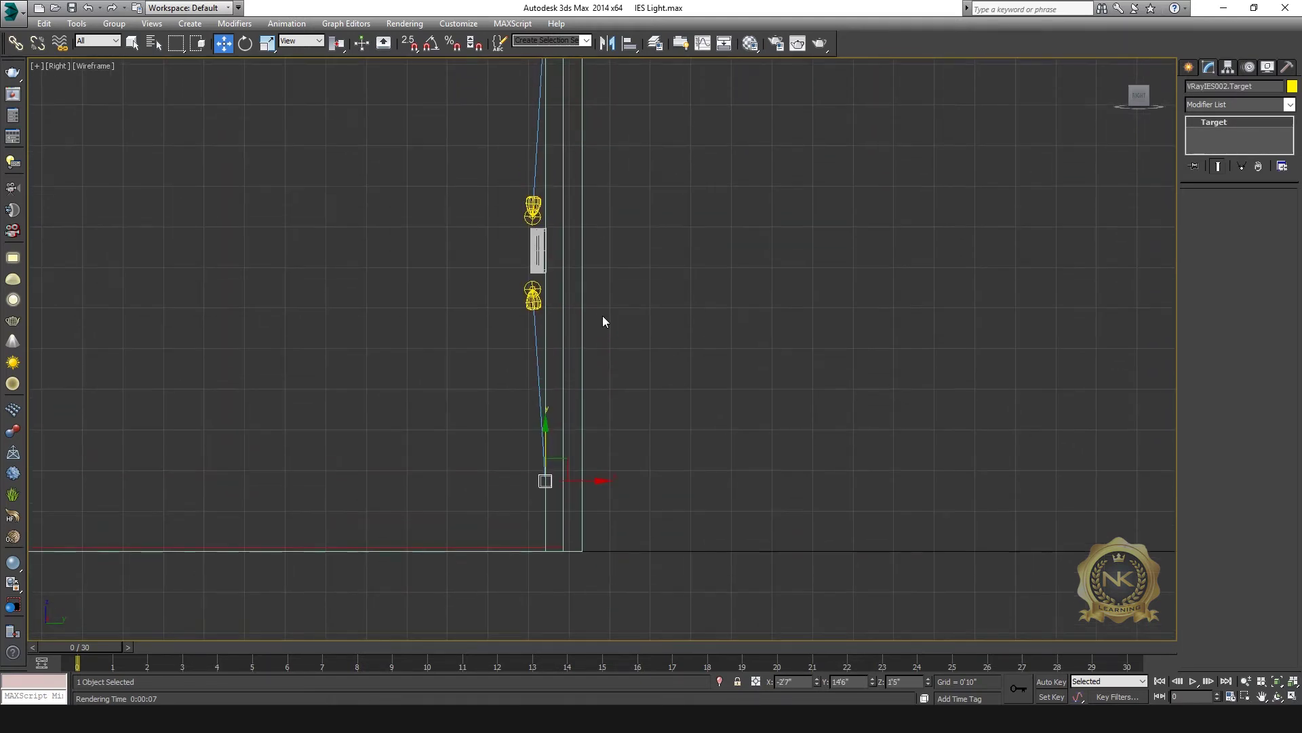
click(535, 341)
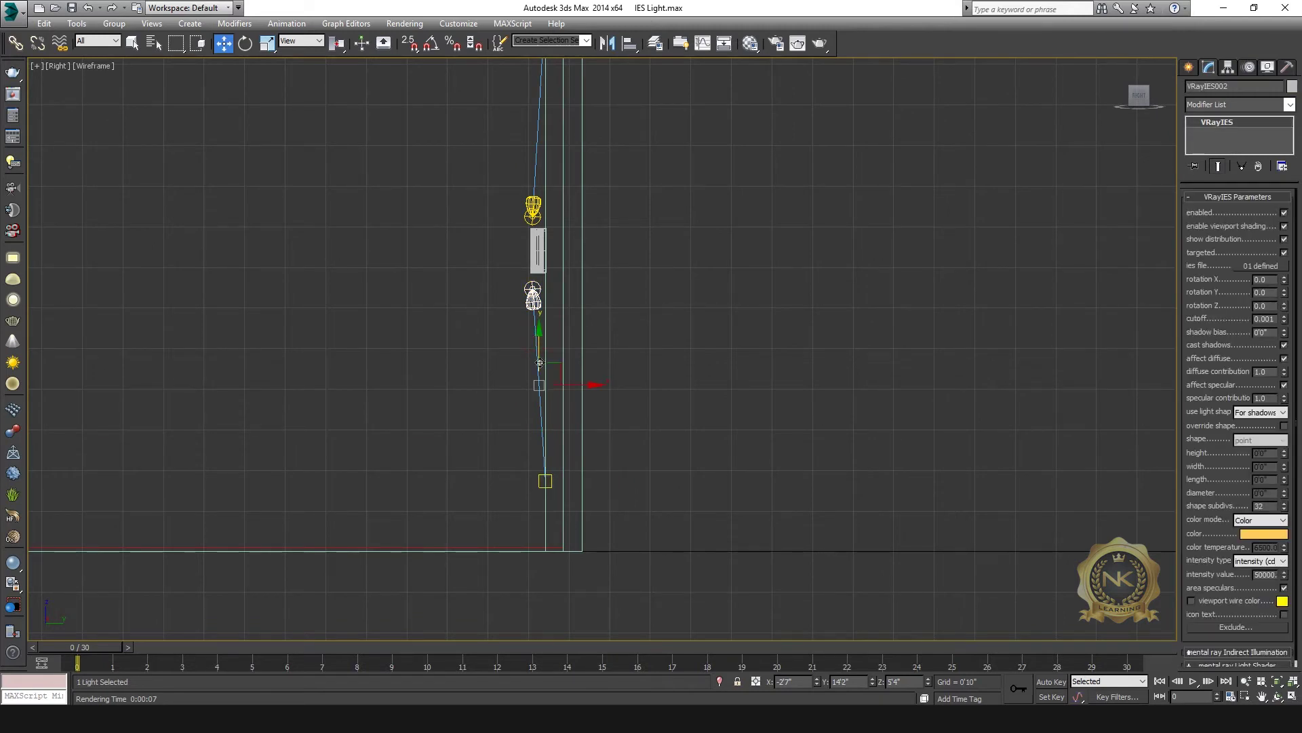
click(542, 485)
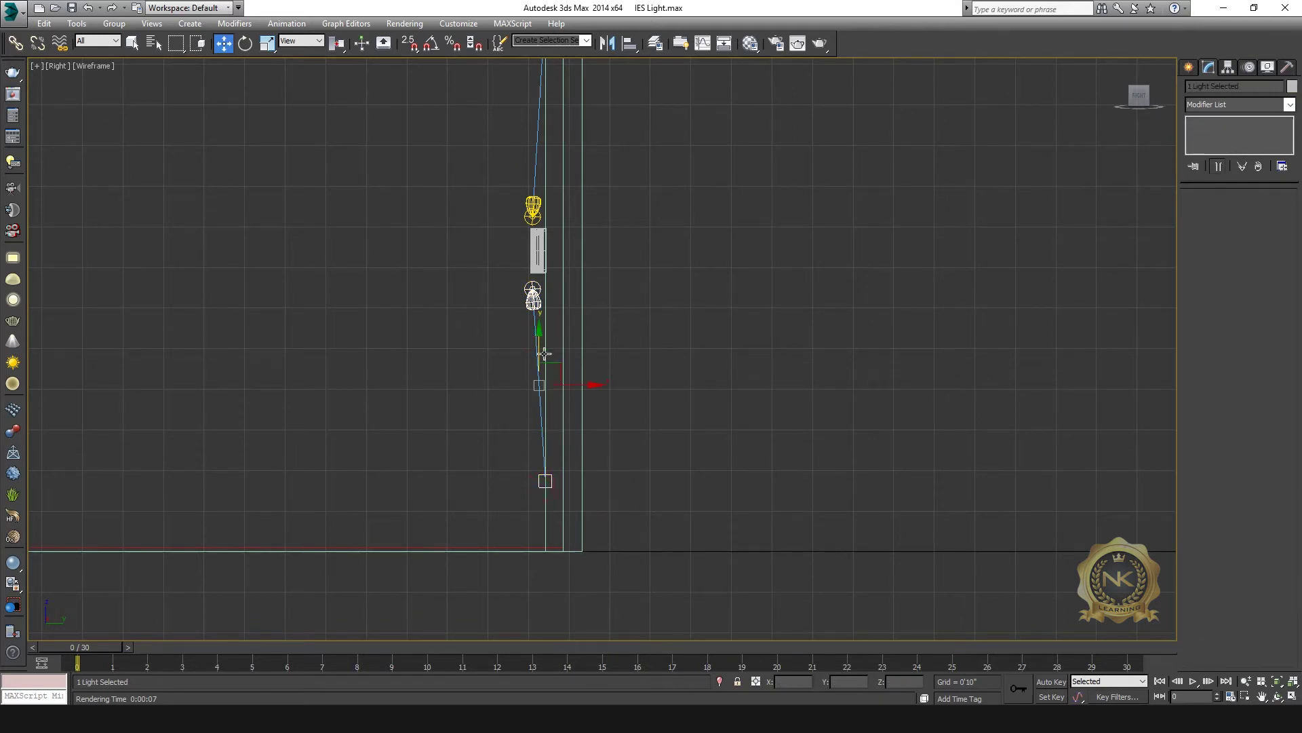
drag(537, 345, 539, 348)
Show the camera view full size and render the first lamp's region again with both lights
key(alt+w)
right_click(831, 526)
key(alt+w)
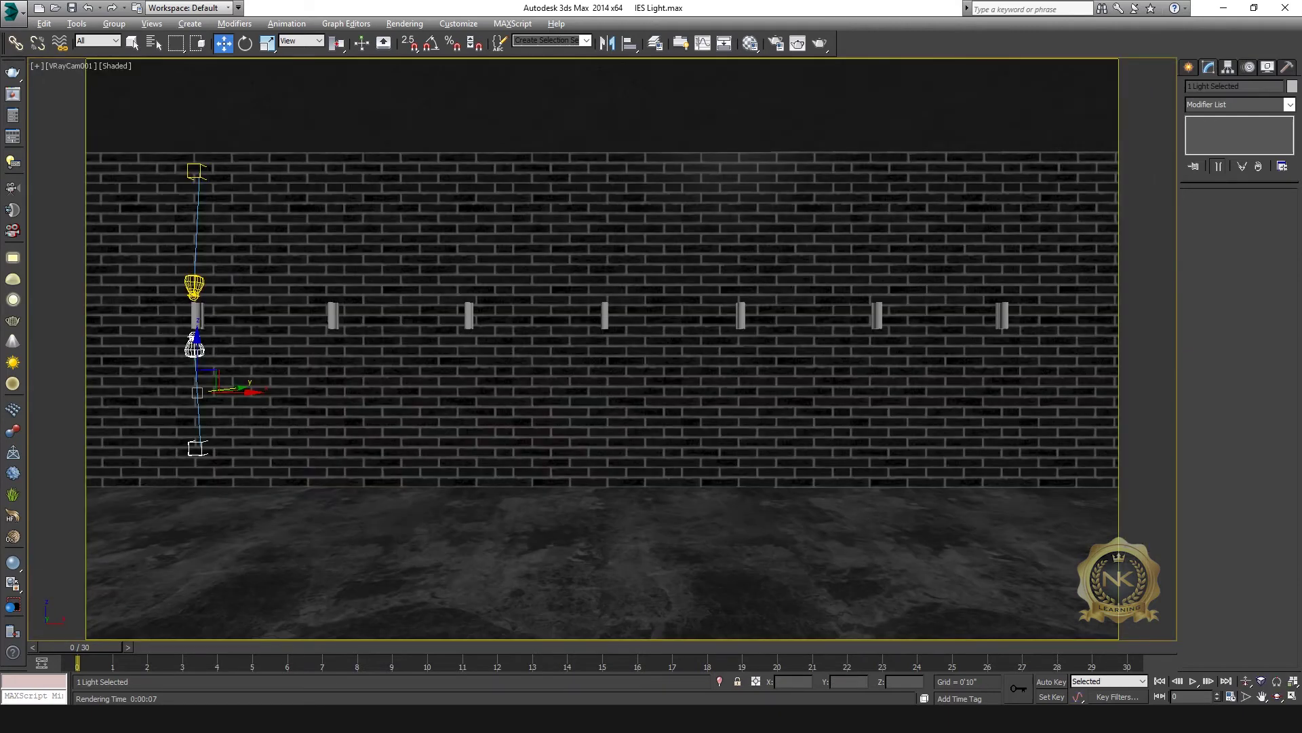
click(489, 662)
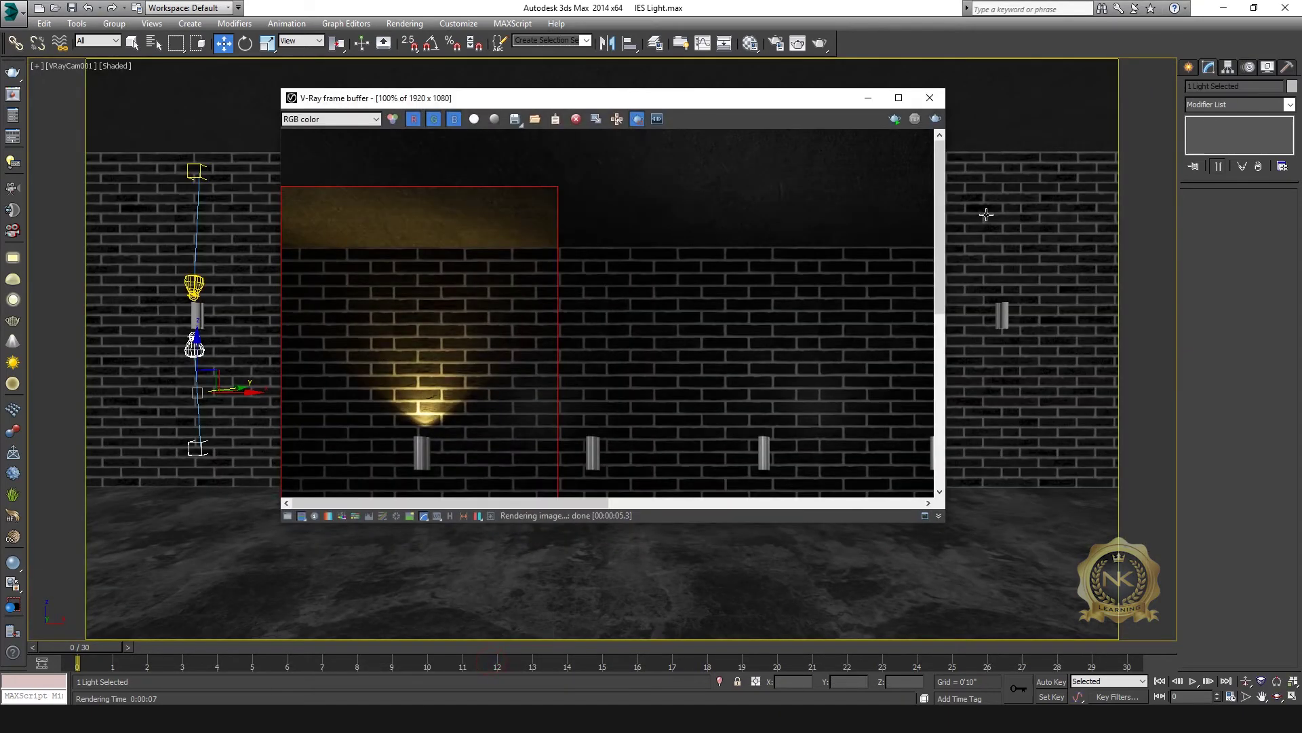
click(933, 121)
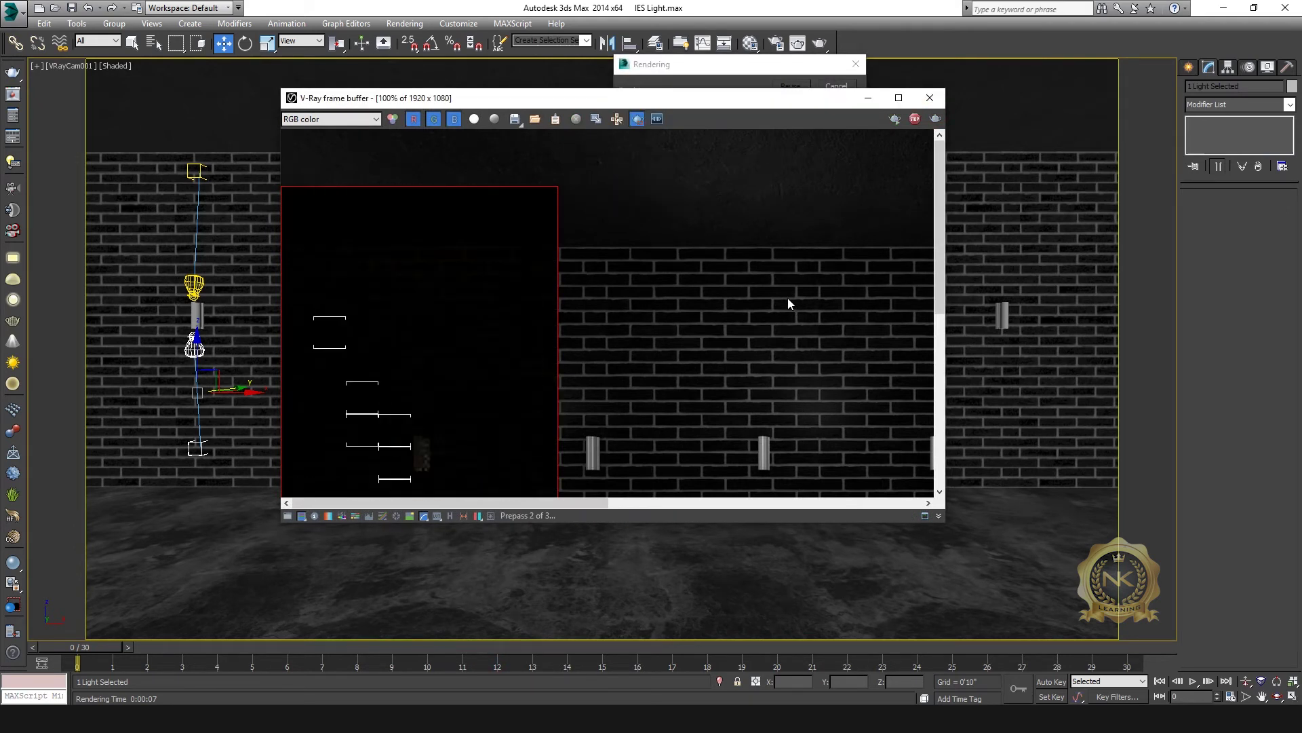
Examine the enlarged render of both light beams, compare it with the IES previews in File Explorer, and minimize the render window
click(899, 98)
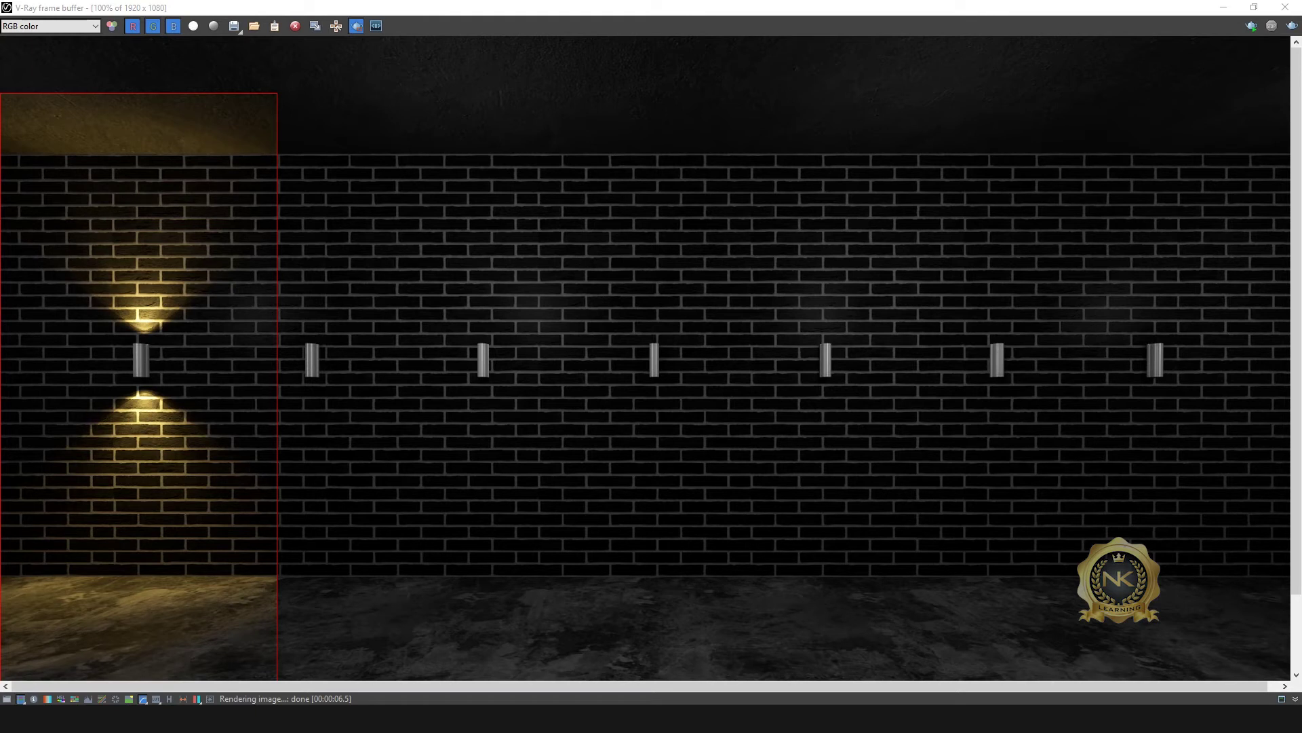
key(alt+Tab)
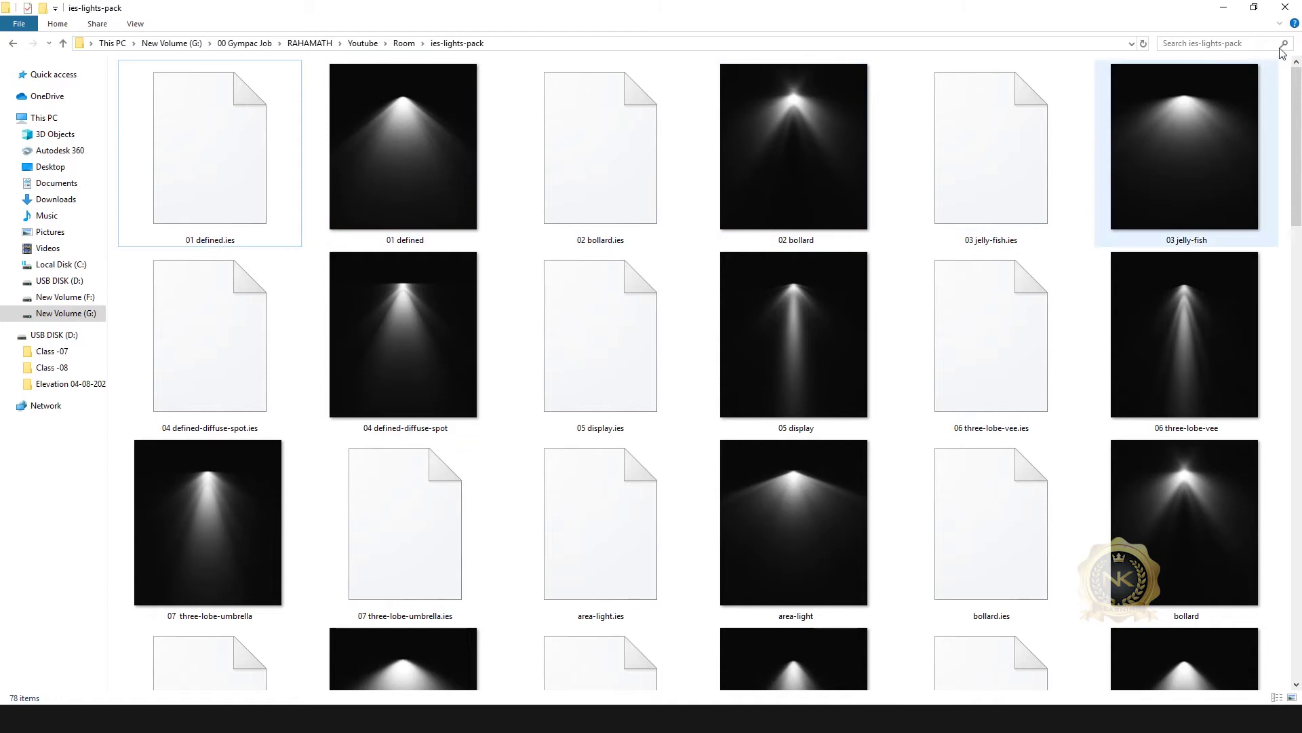
click(1223, 7)
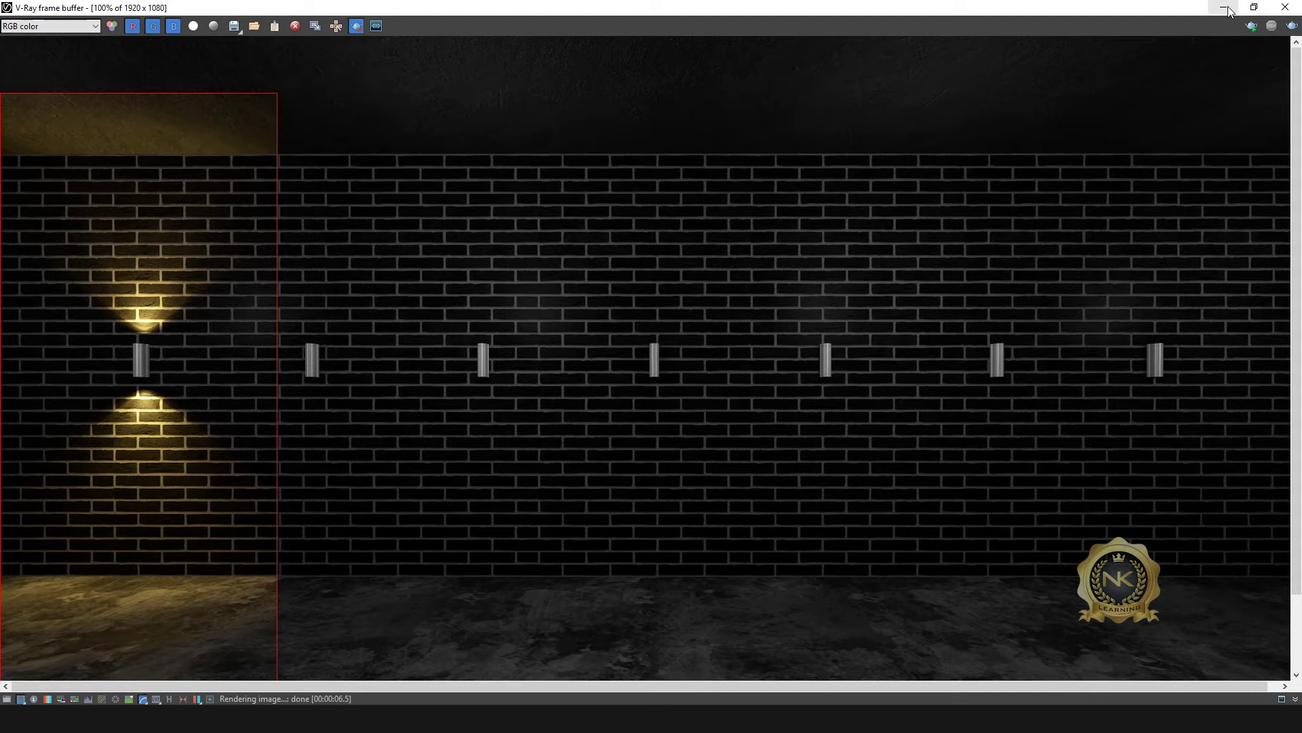
click(1254, 7)
click(869, 97)
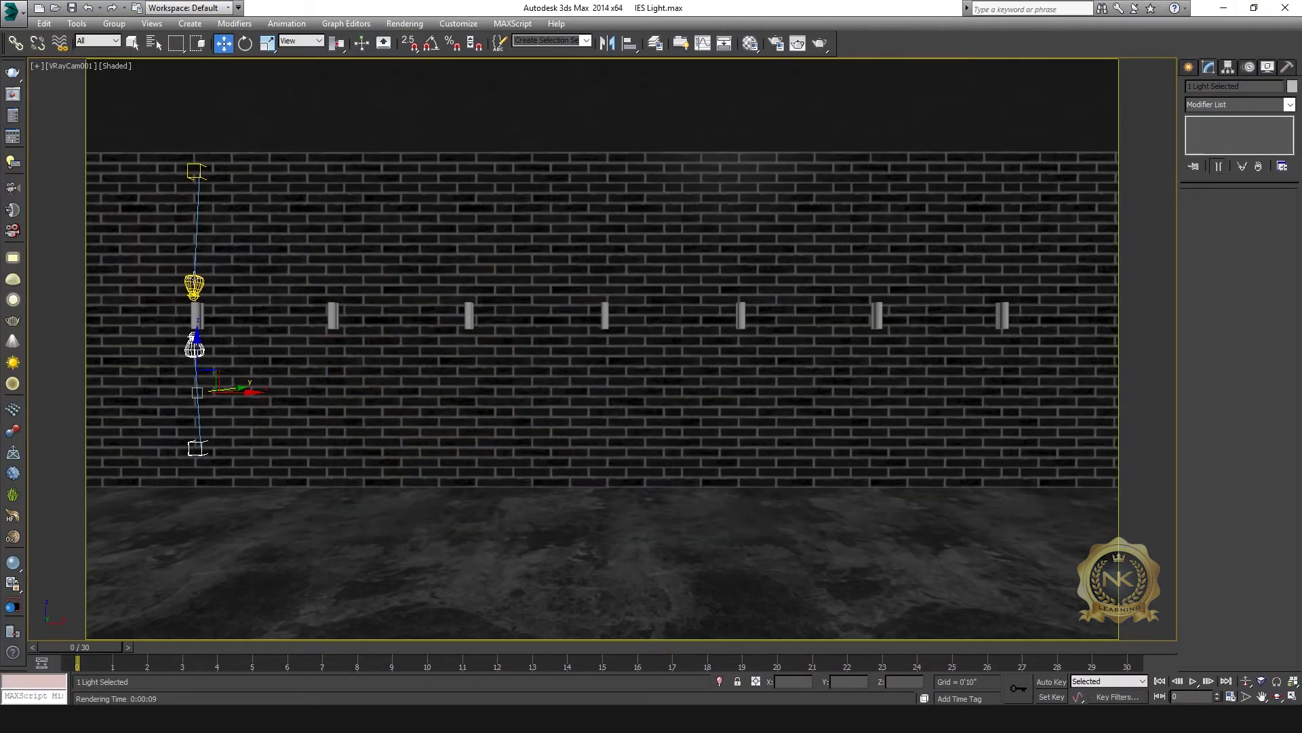
In the Back view, select both lights with their targets and clone them once onto the neighbouring second lamp
click(597, 318)
key(alt+w)
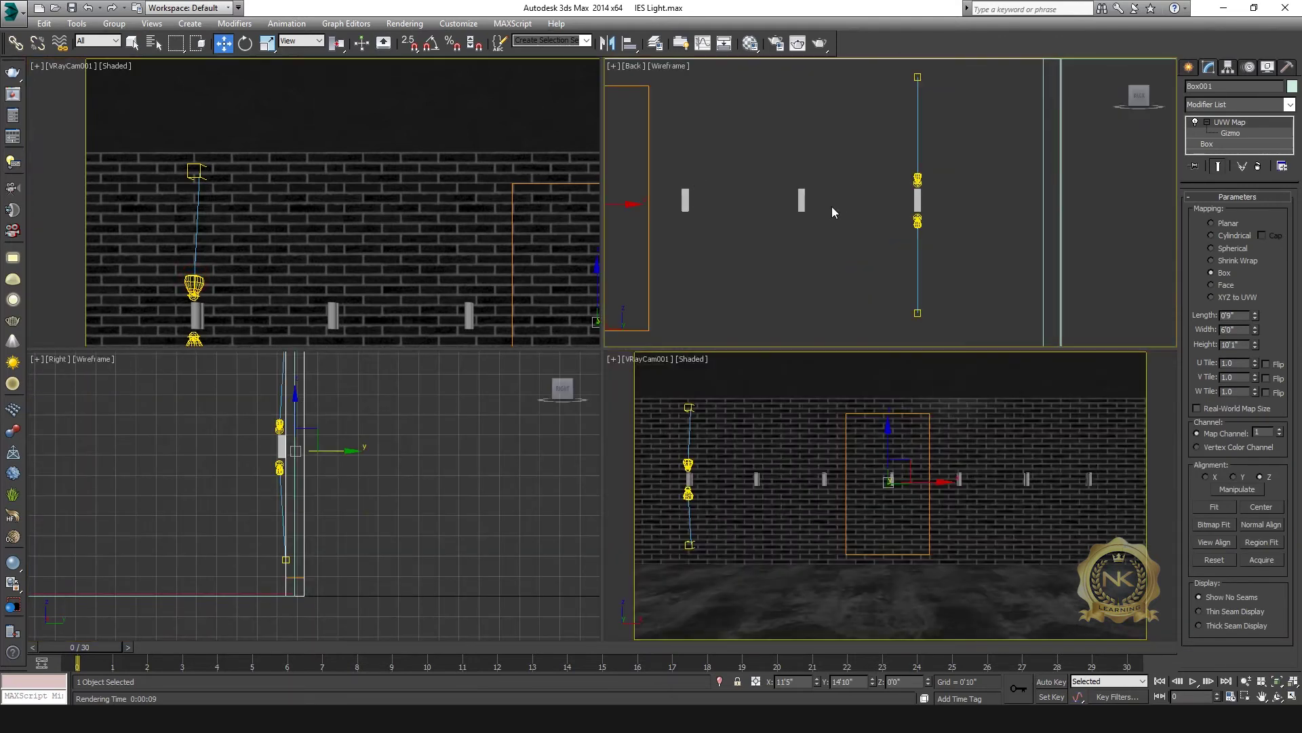
key(alt+w)
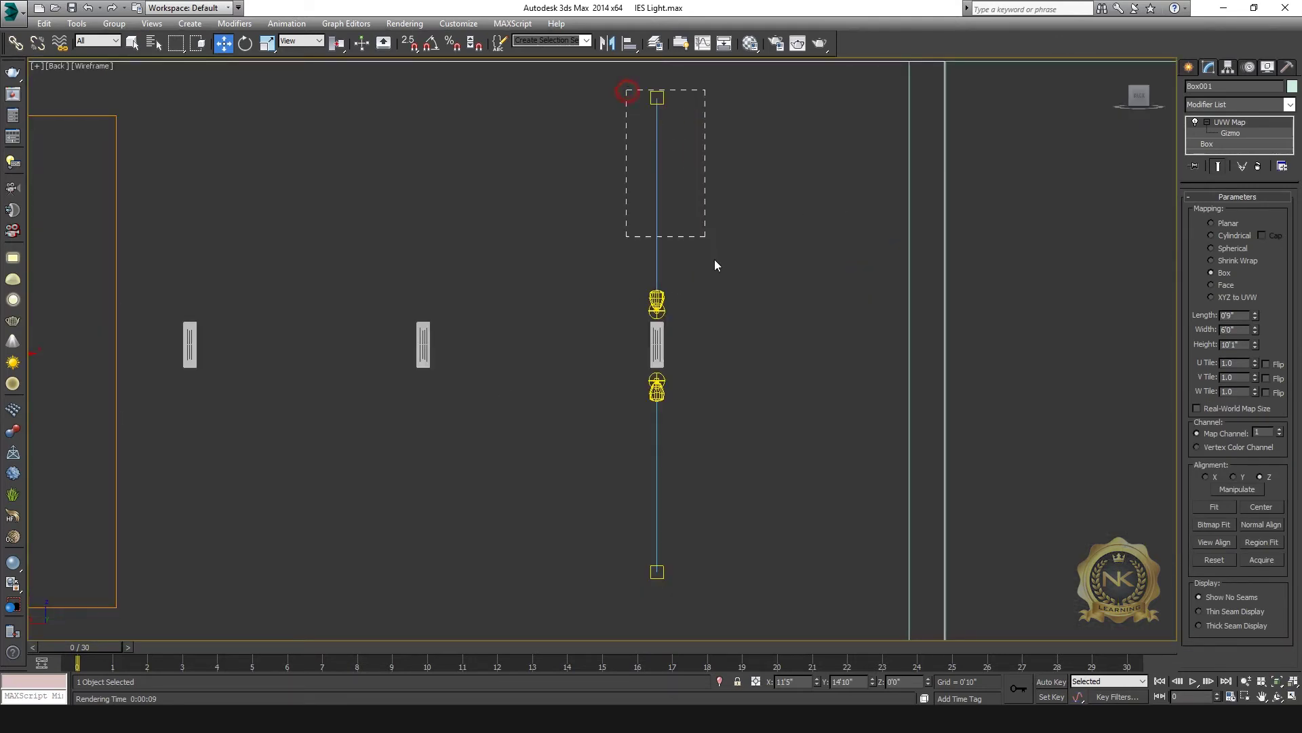
drag(730, 312, 731, 312)
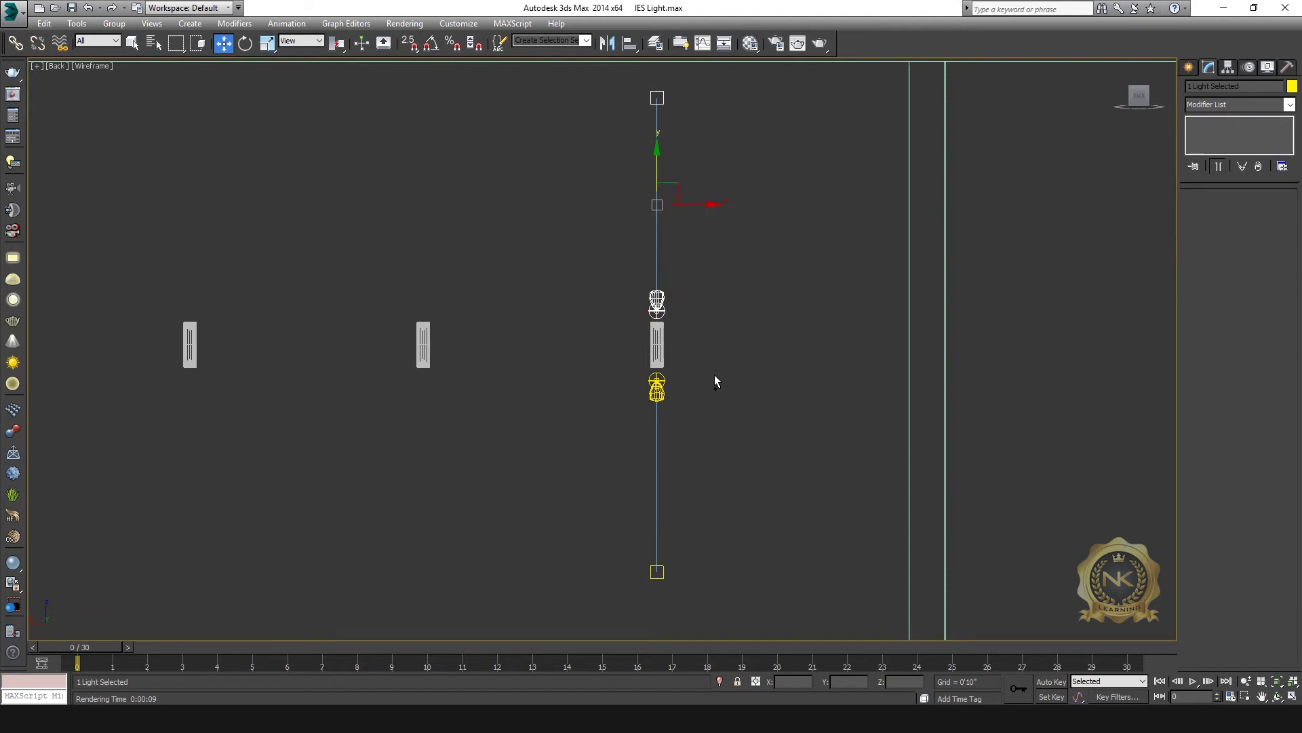
ctrl+drag(588, 617, 588, 618)
shift+drag(707, 341, 472, 352)
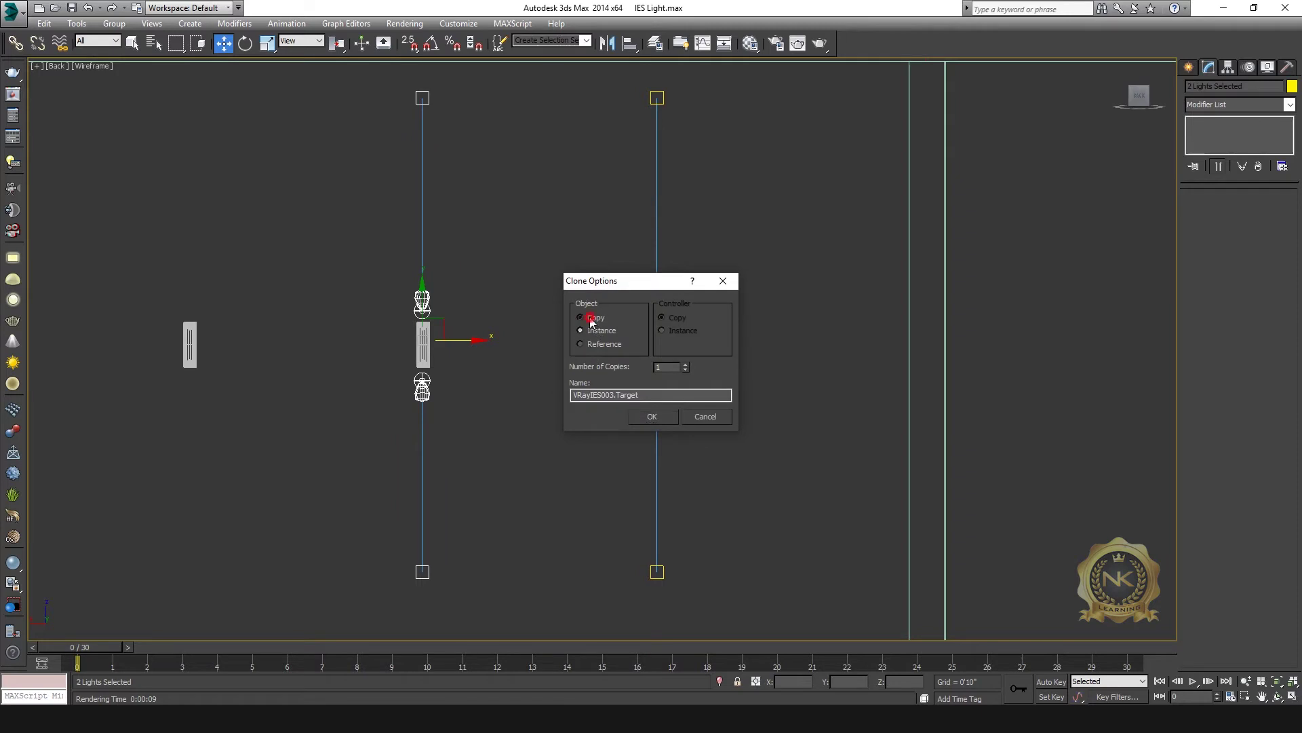
click(652, 416)
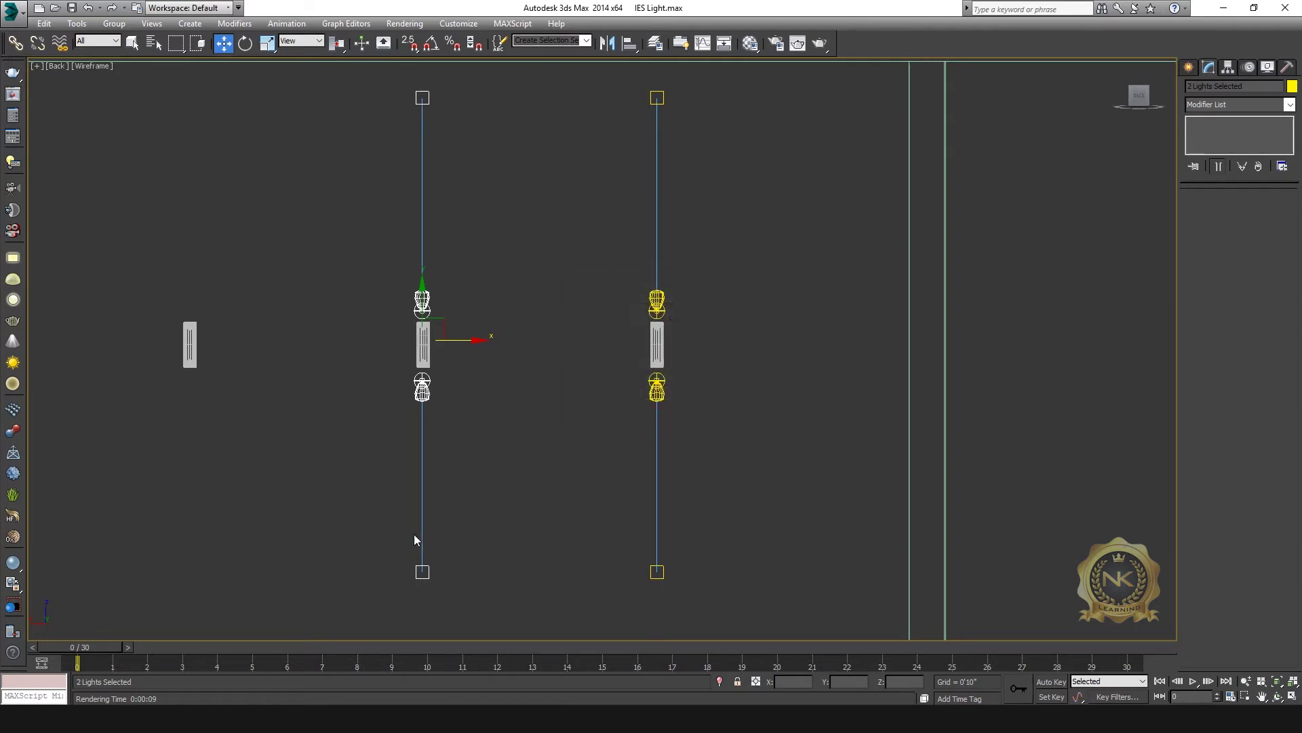
key(alt+w)
key(alt+w)
key(alt+w)
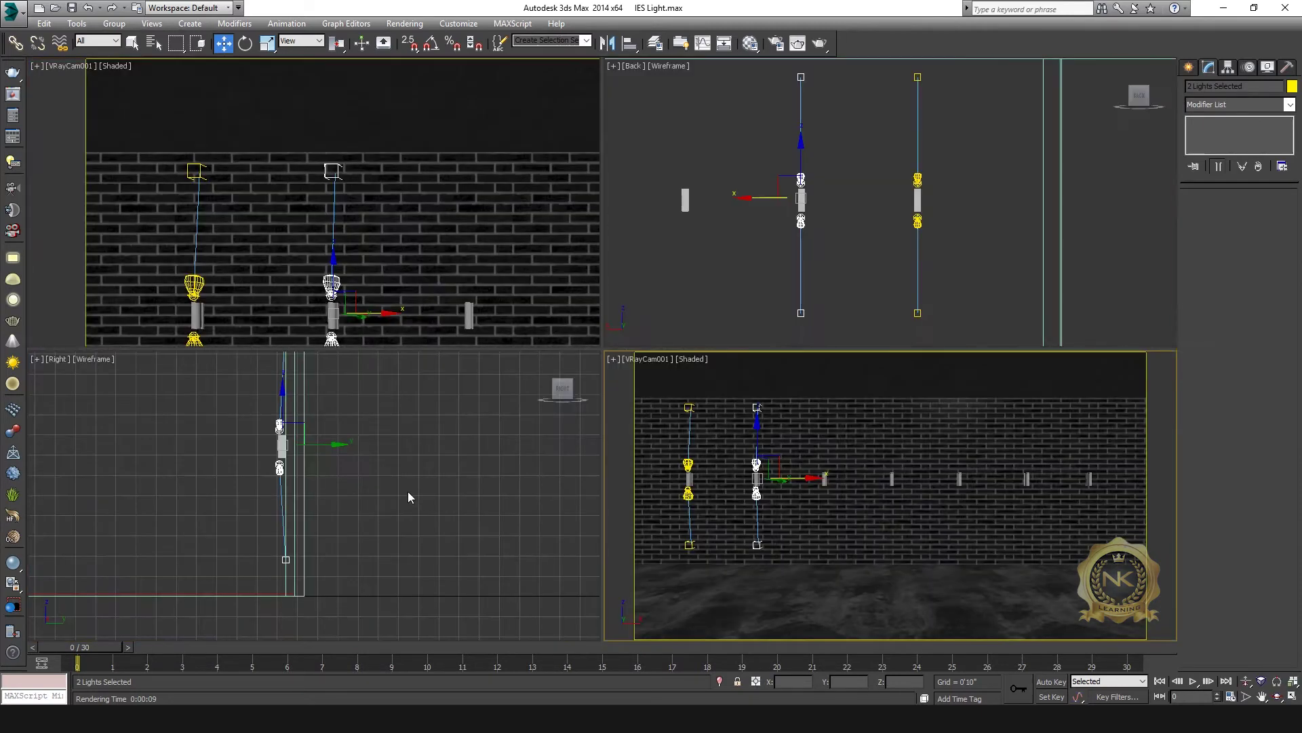
right_click(886, 259)
key(alt+w)
key(alt+w)
right_click(518, 445)
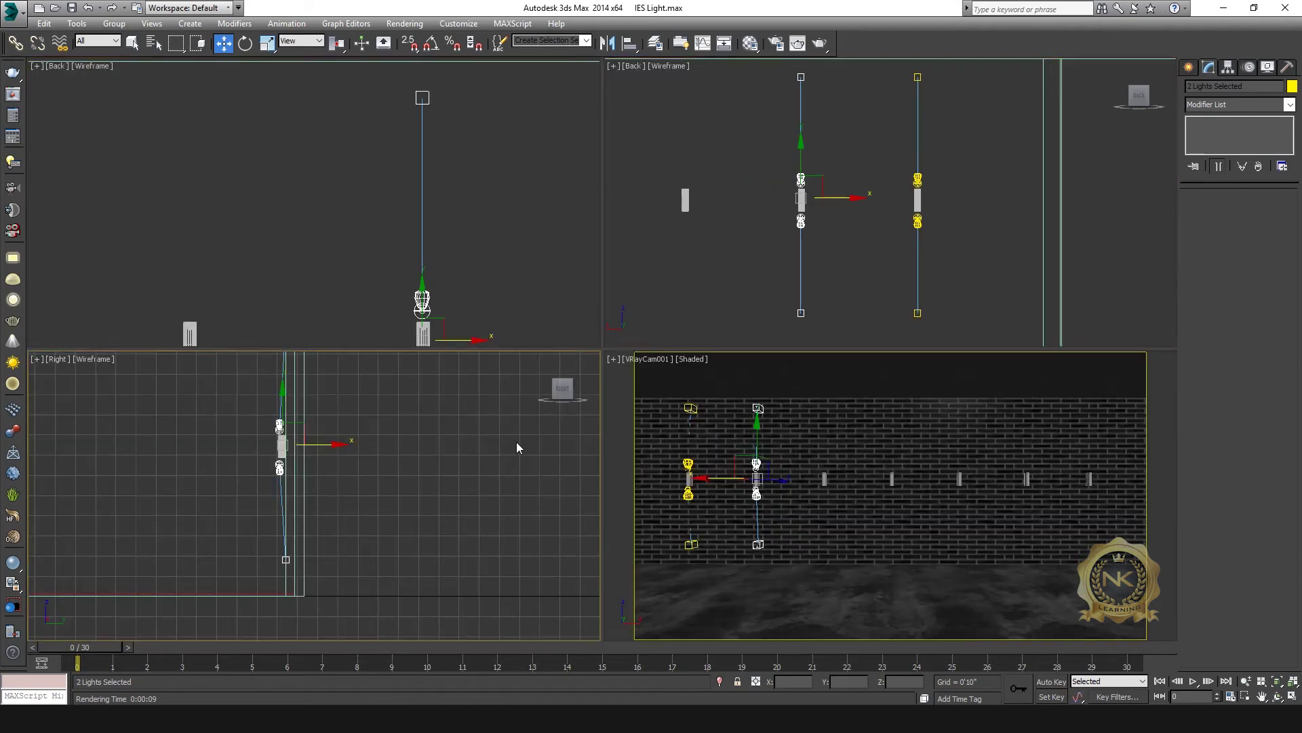
key(alt+w)
key(alt+w)
In the Back view, select the second lamp's upper light and load the IES profile 02 bollard.ies for it
right_click(995, 193)
key(alt+w)
click(531, 246)
click(422, 297)
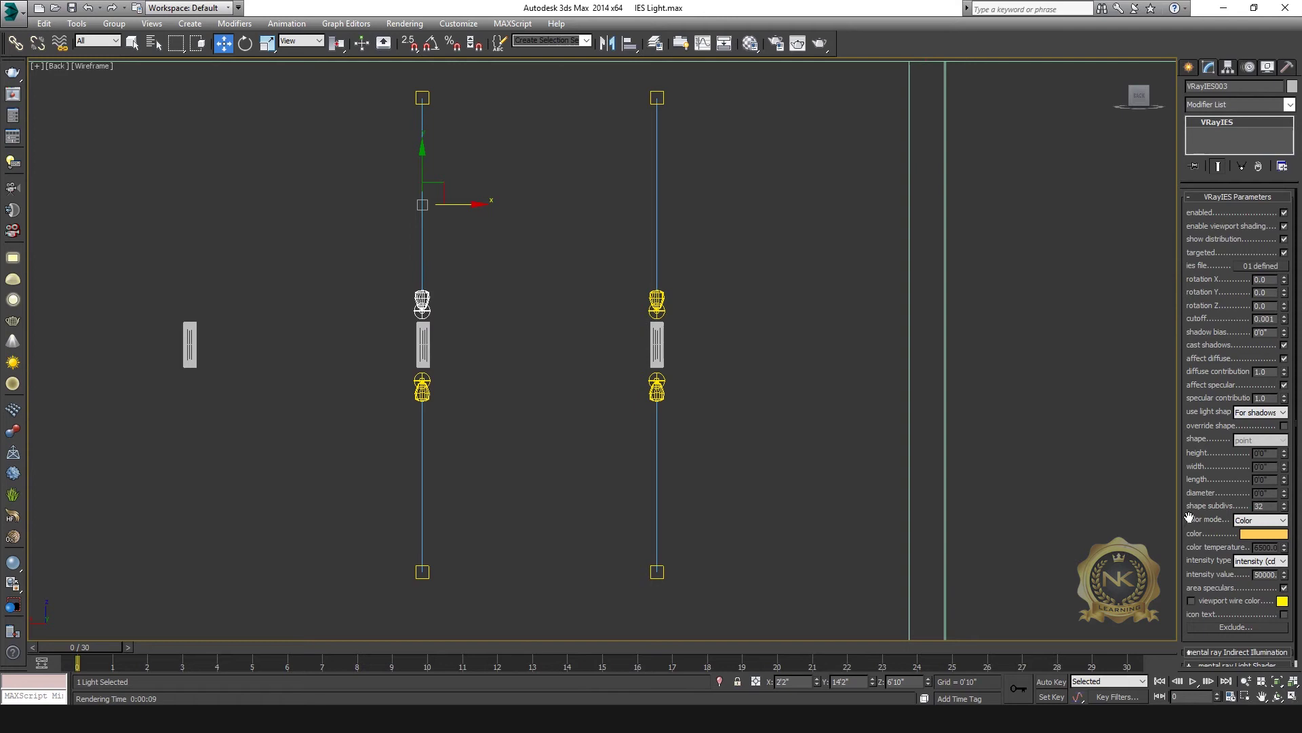
click(1257, 268)
click(365, 211)
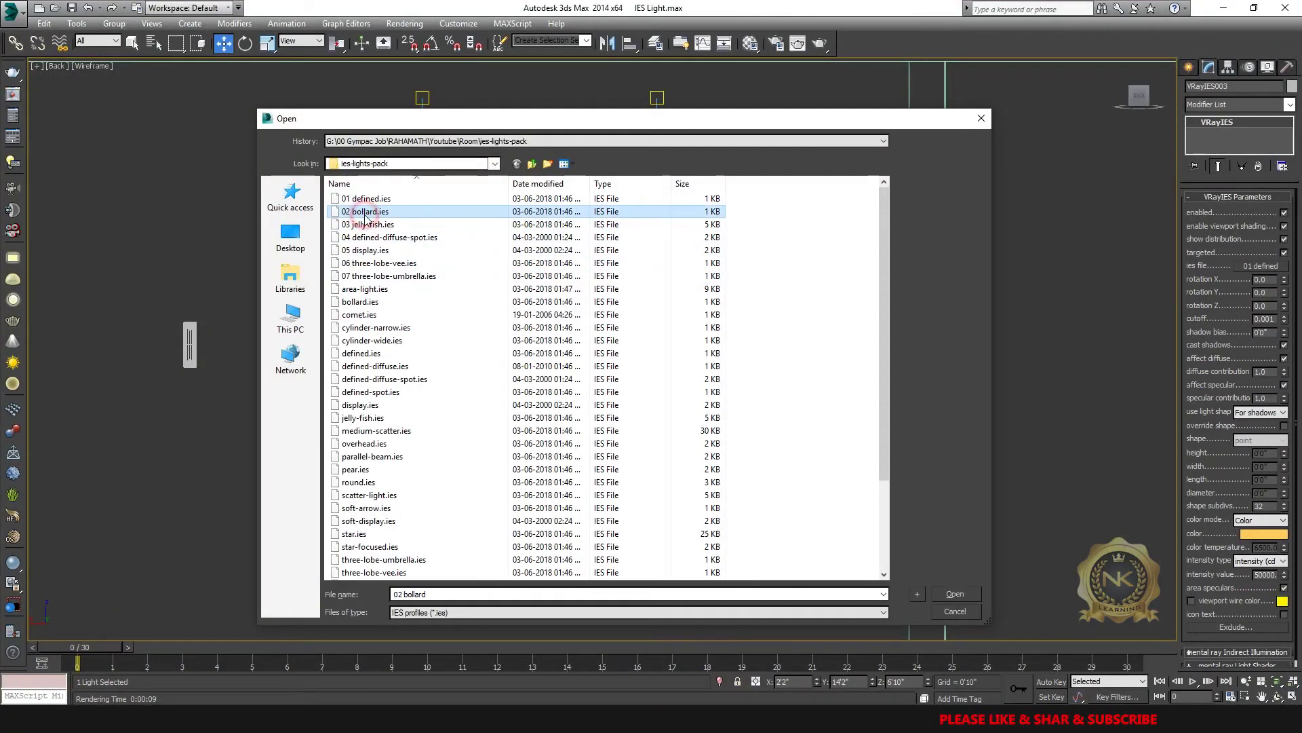
click(961, 596)
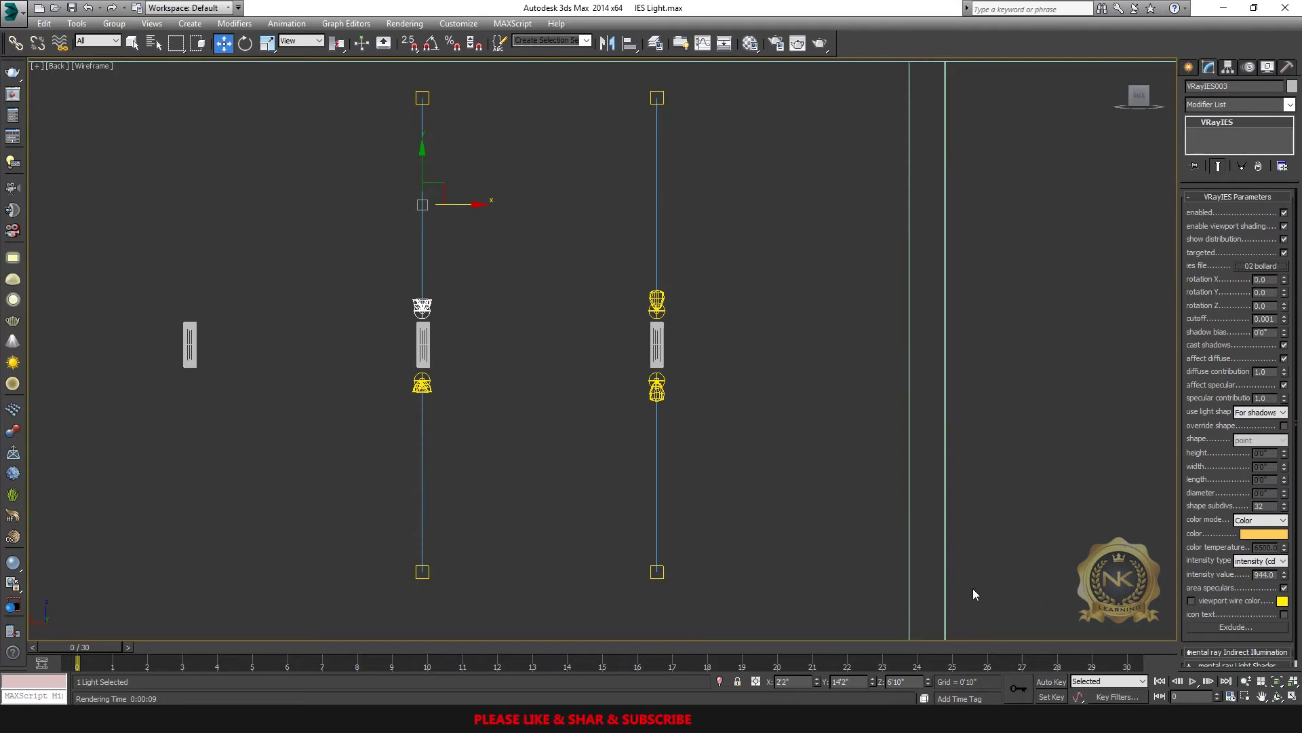
Set the intensity value of the second lamp's upper light to 50000
key(alt+w)
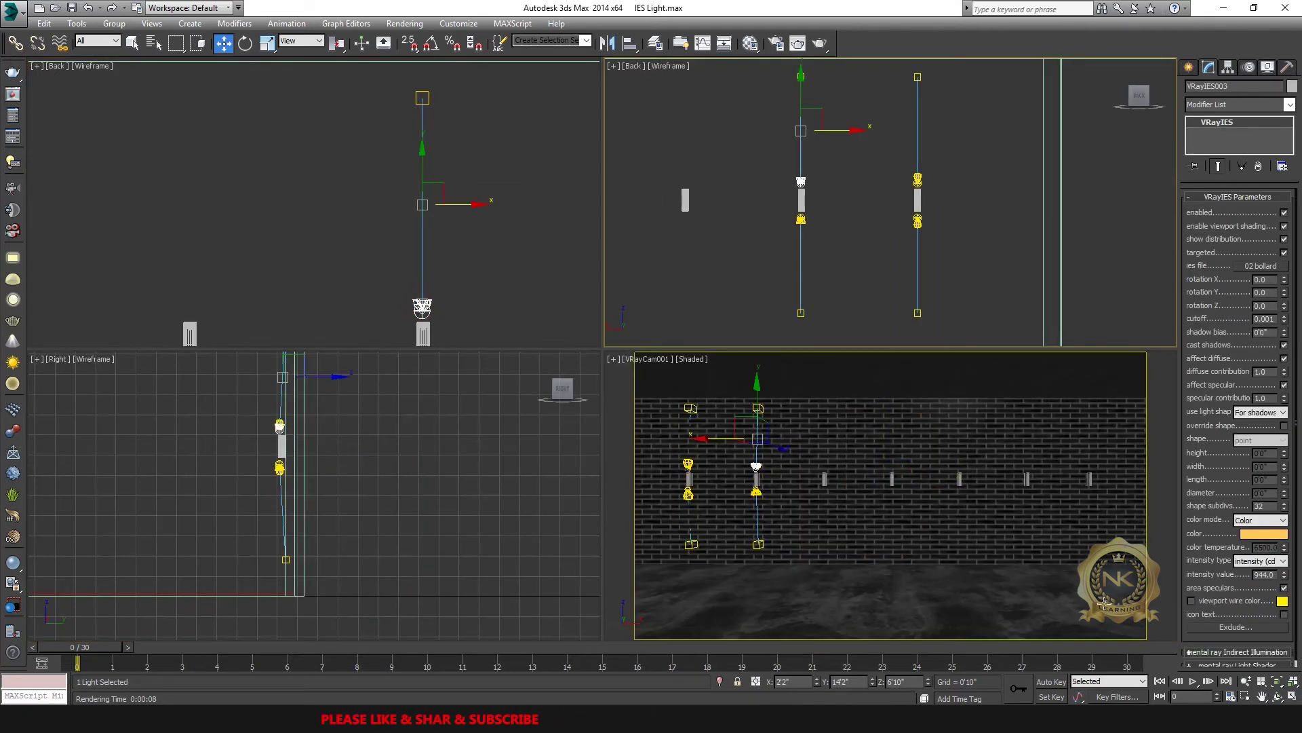
double_click(1264, 574)
text(50000)
key(Return)
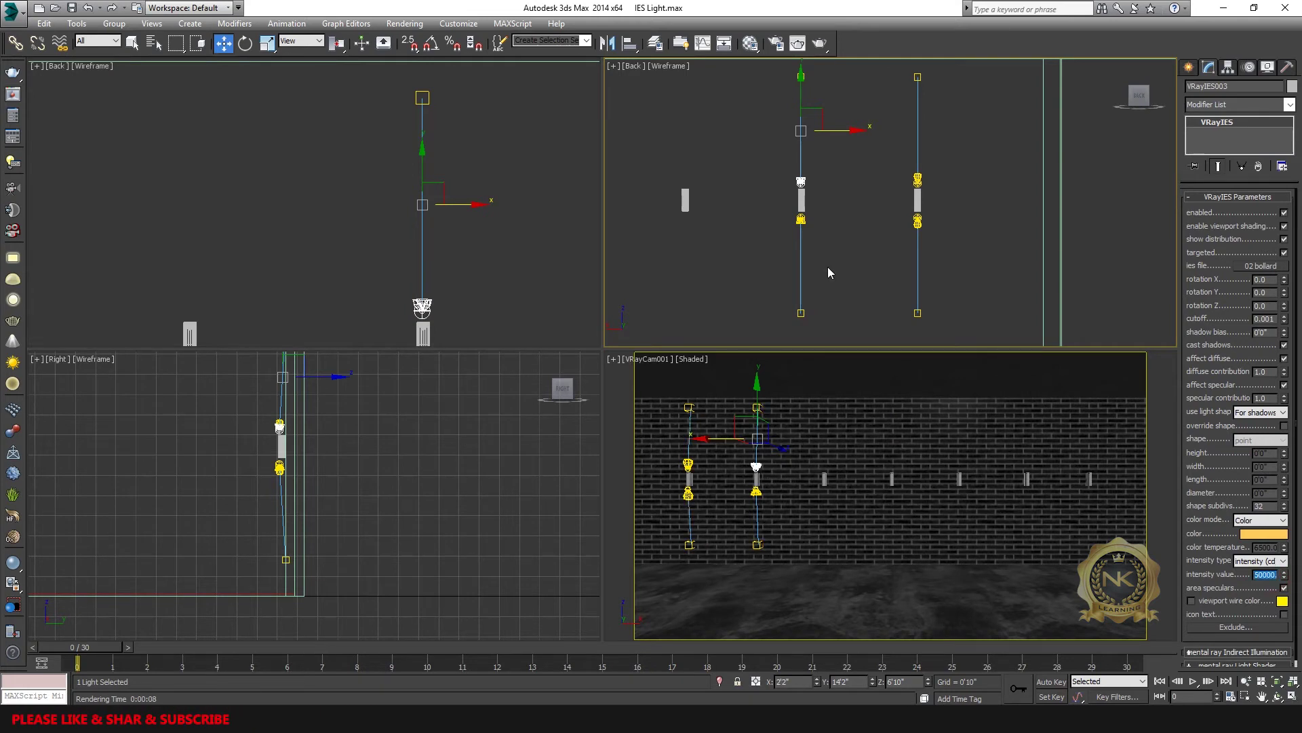
Check the second lamp's lower light, then render that lamp's region from the full-size camera view and minimize the render window
key(alt+w)
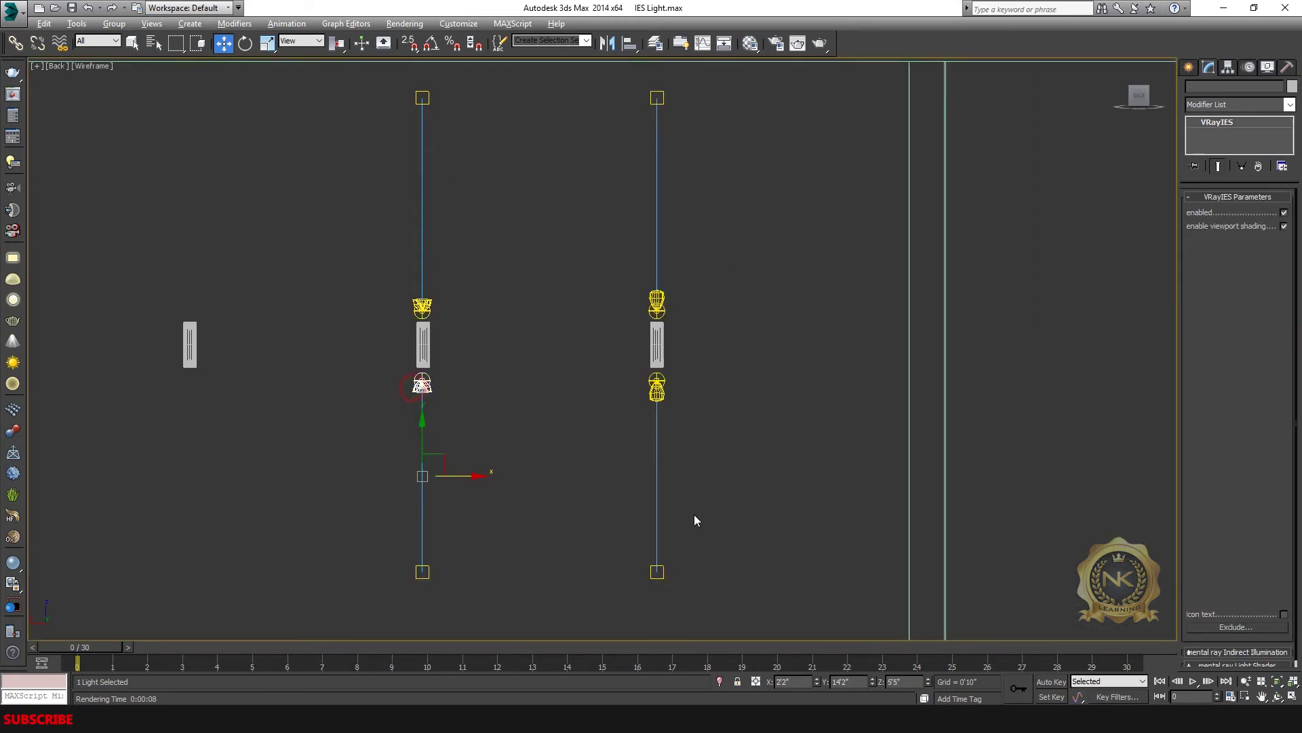
key(alt+w)
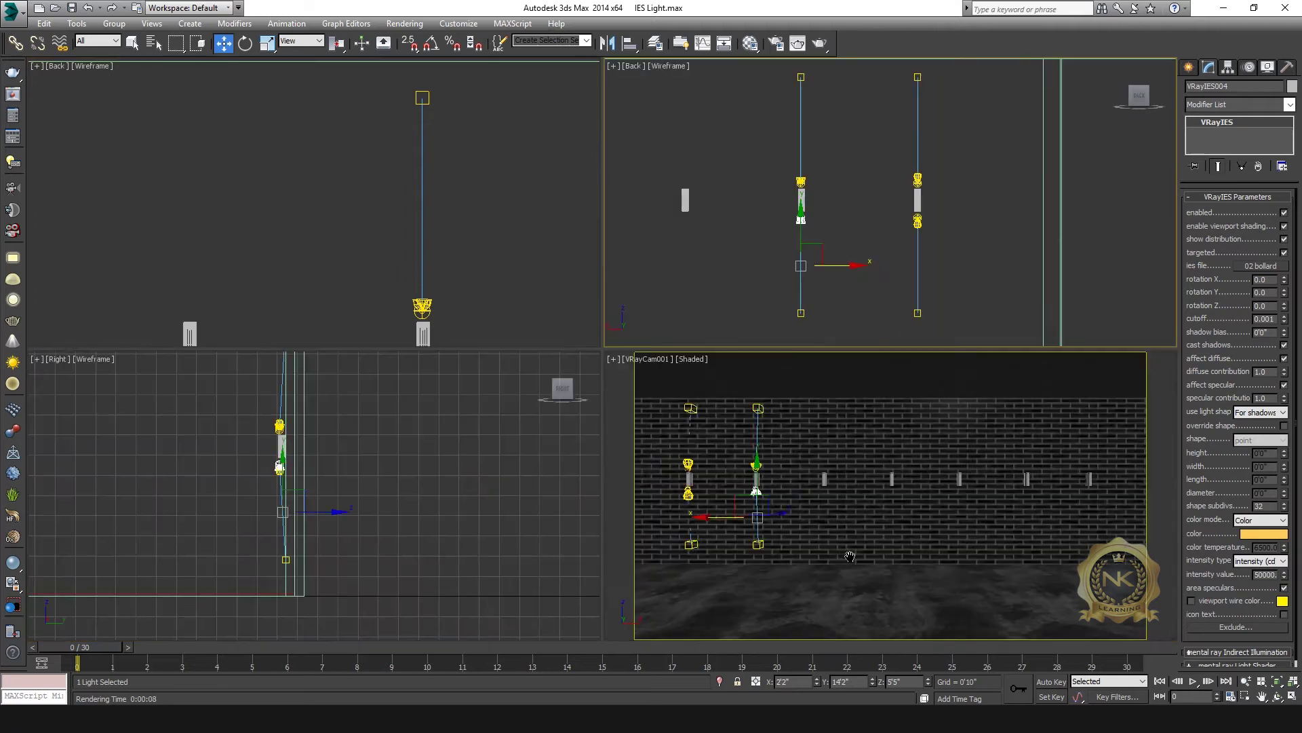
right_click(873, 539)
key(alt+w)
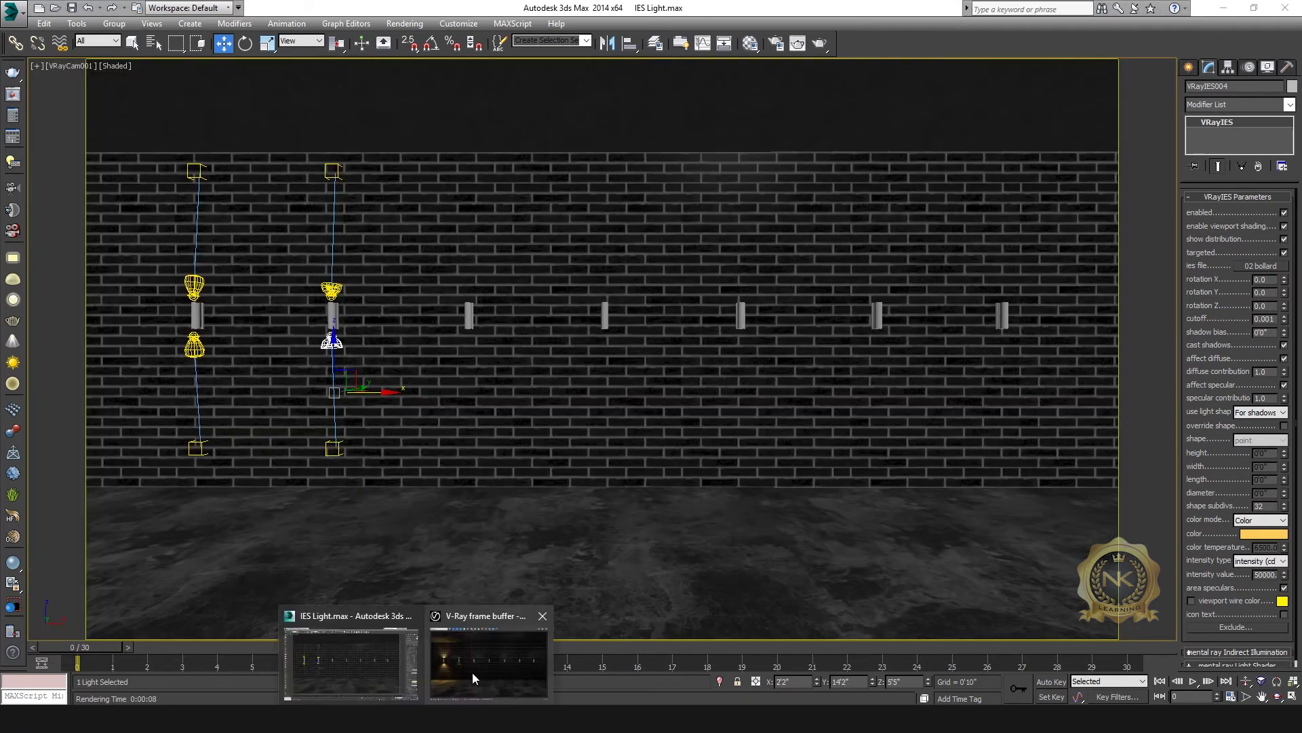
click(522, 655)
click(936, 120)
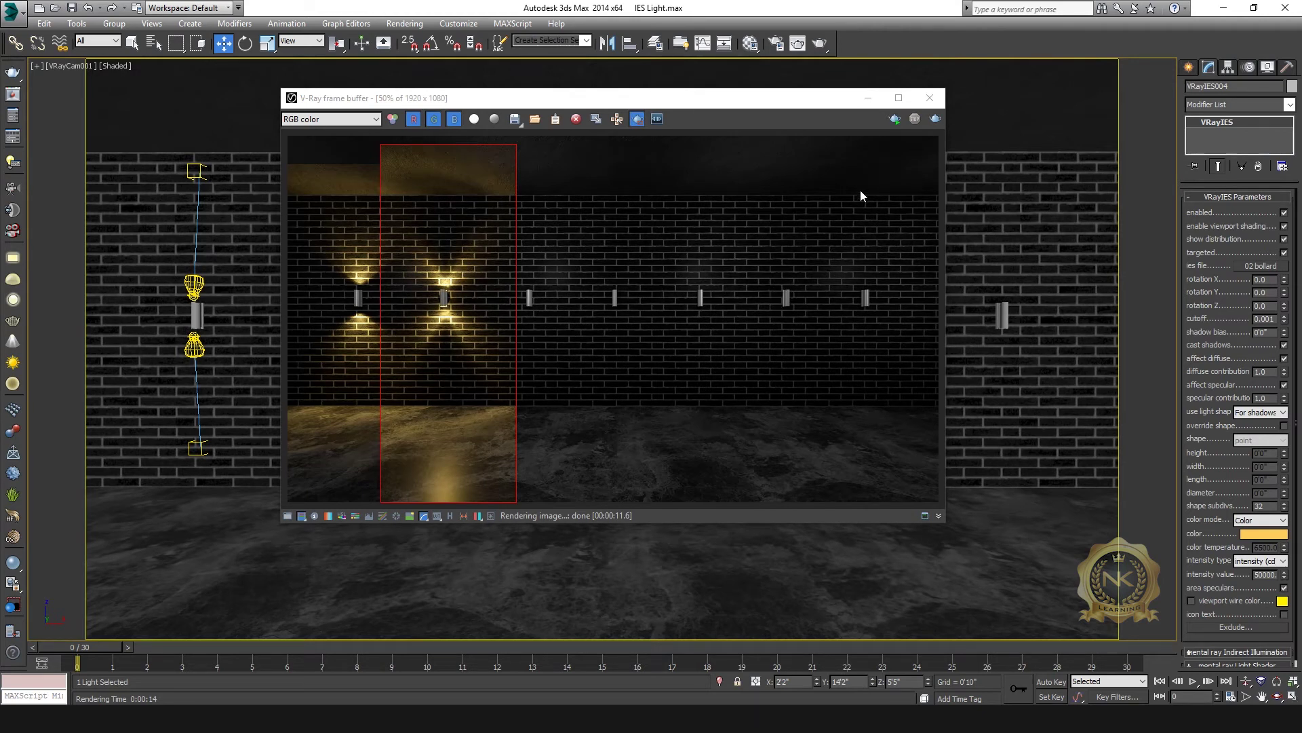
click(868, 98)
In the Back view, select the second lamp's two lights with their targets and clone them as one copy onto the third lamp
shift+drag(330, 293, 409, 346)
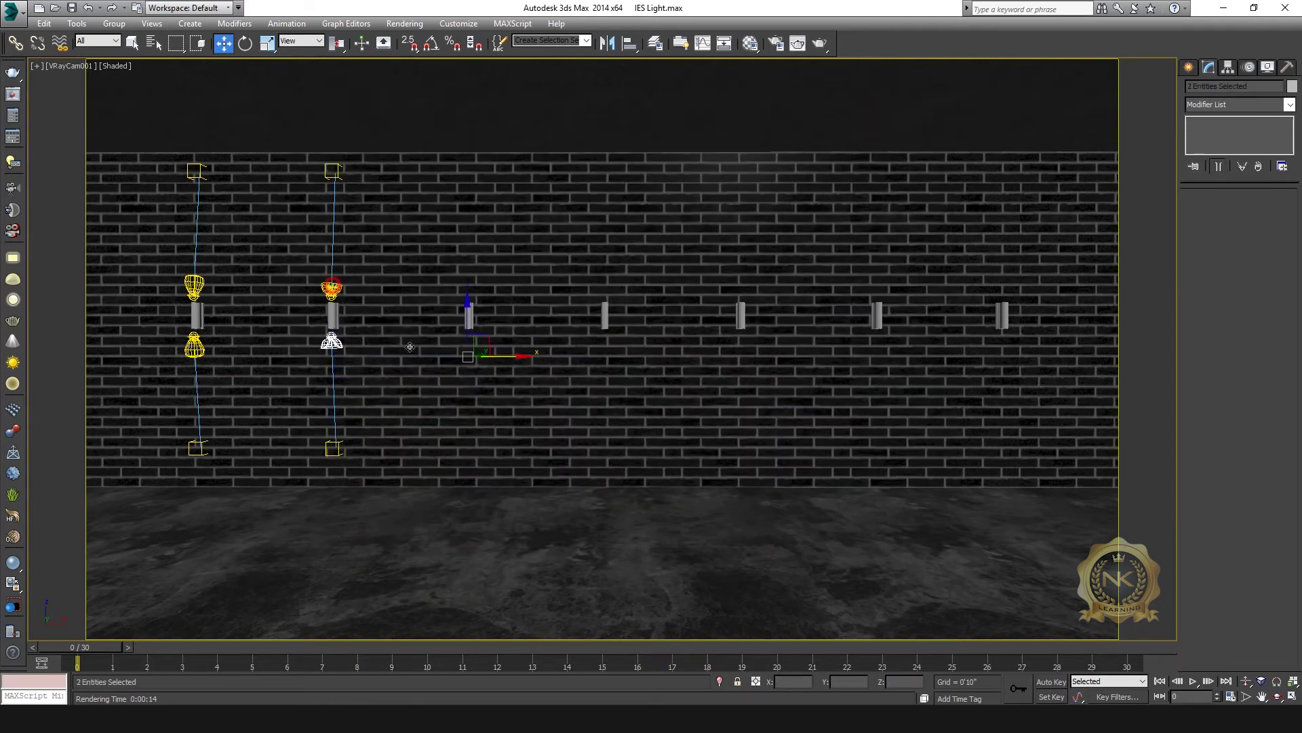
key(alt+w)
right_click(760, 221)
key(alt+w)
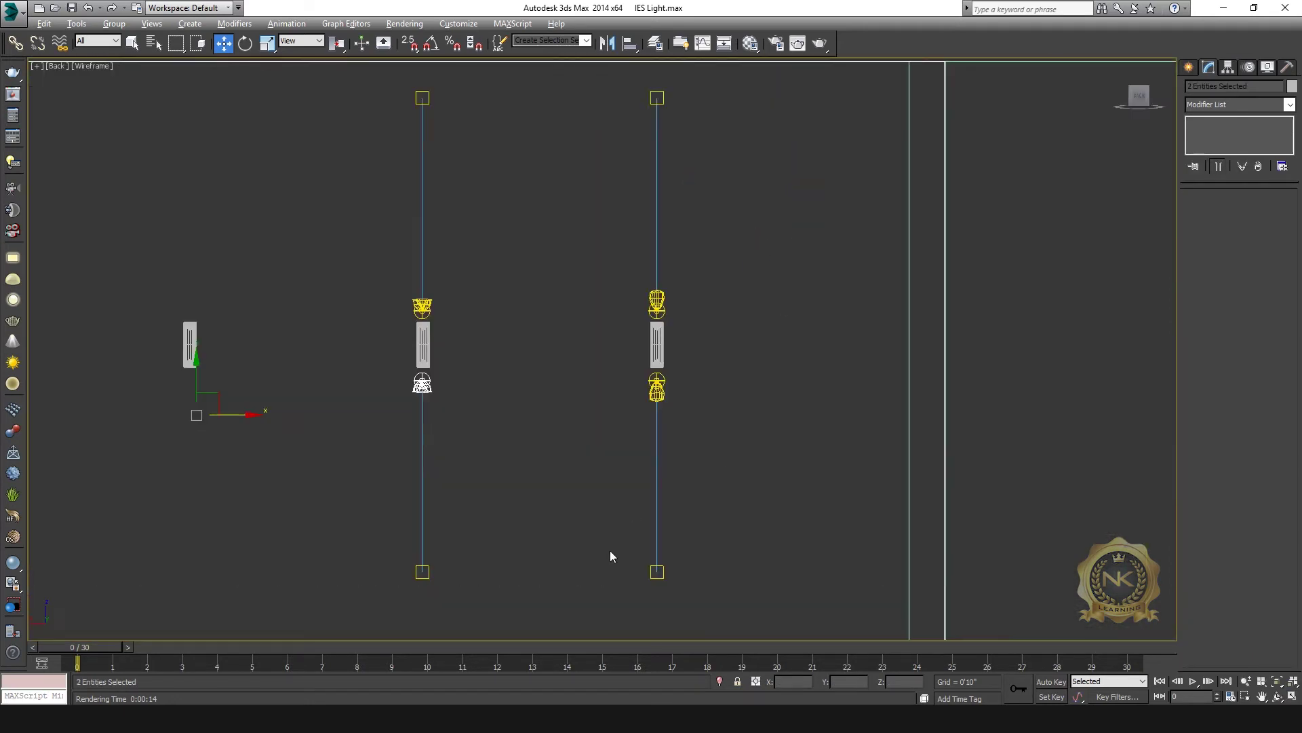
drag(398, 378, 397, 376)
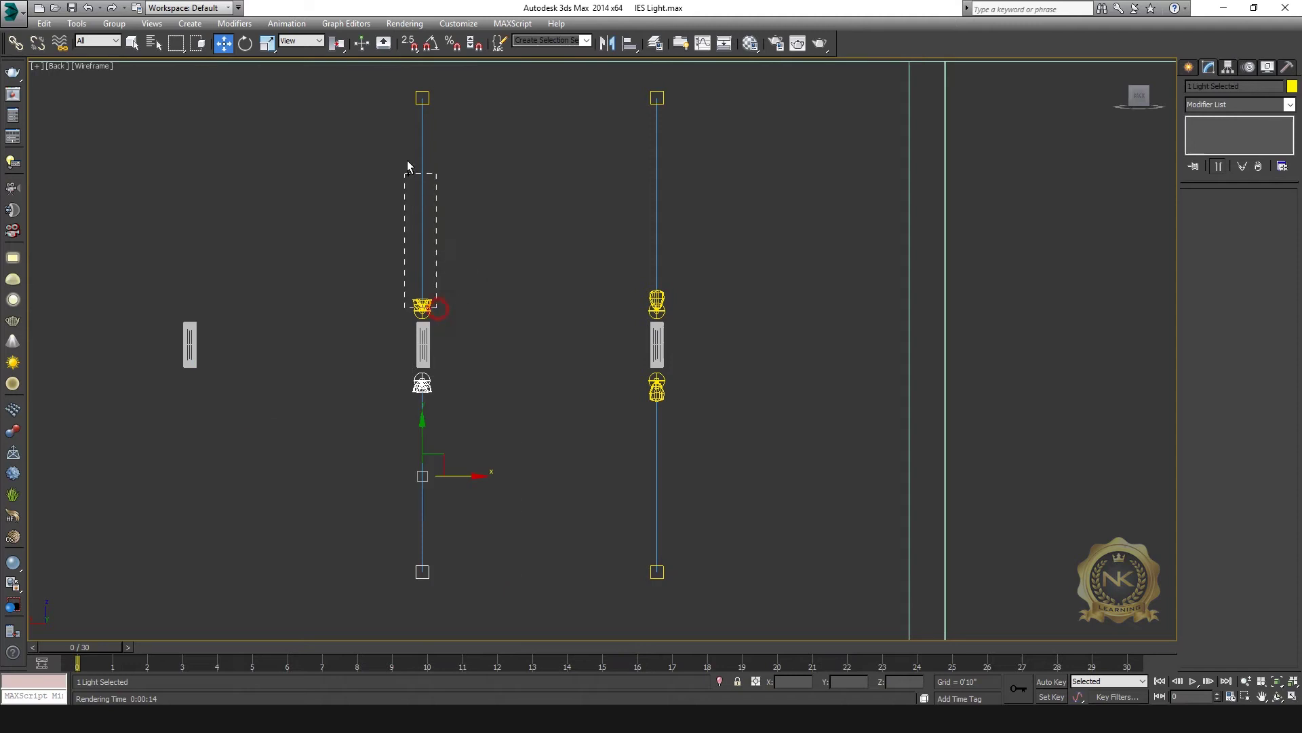
ctrl+drag(412, 103, 413, 100)
middle_drag(579, 356, 827, 379)
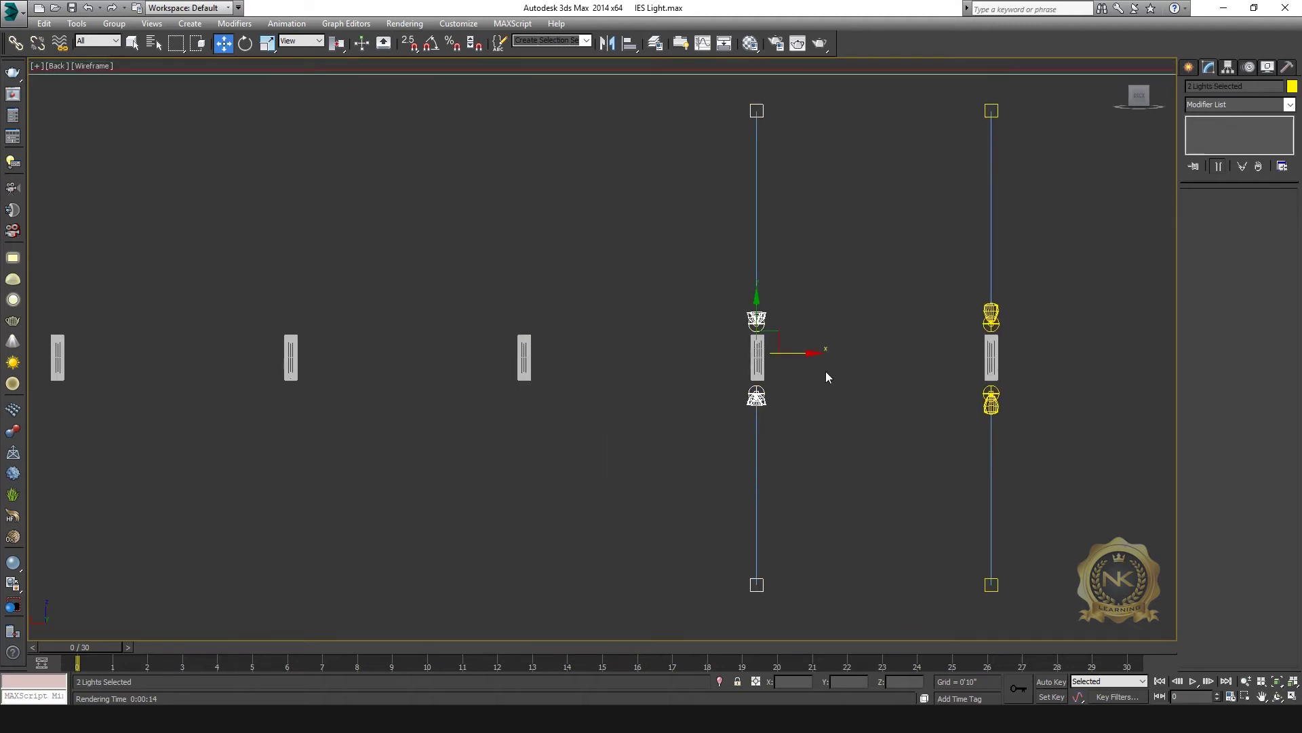
shift+drag(804, 354, 568, 354)
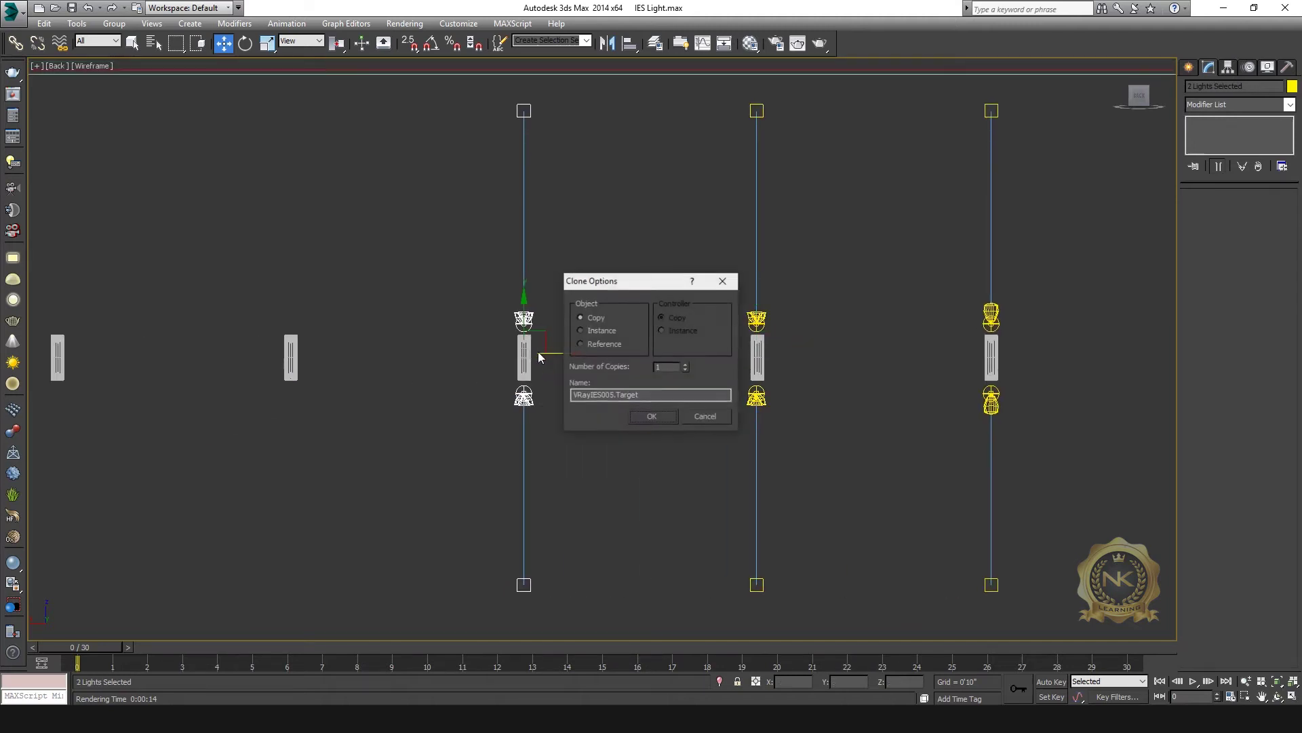
click(652, 417)
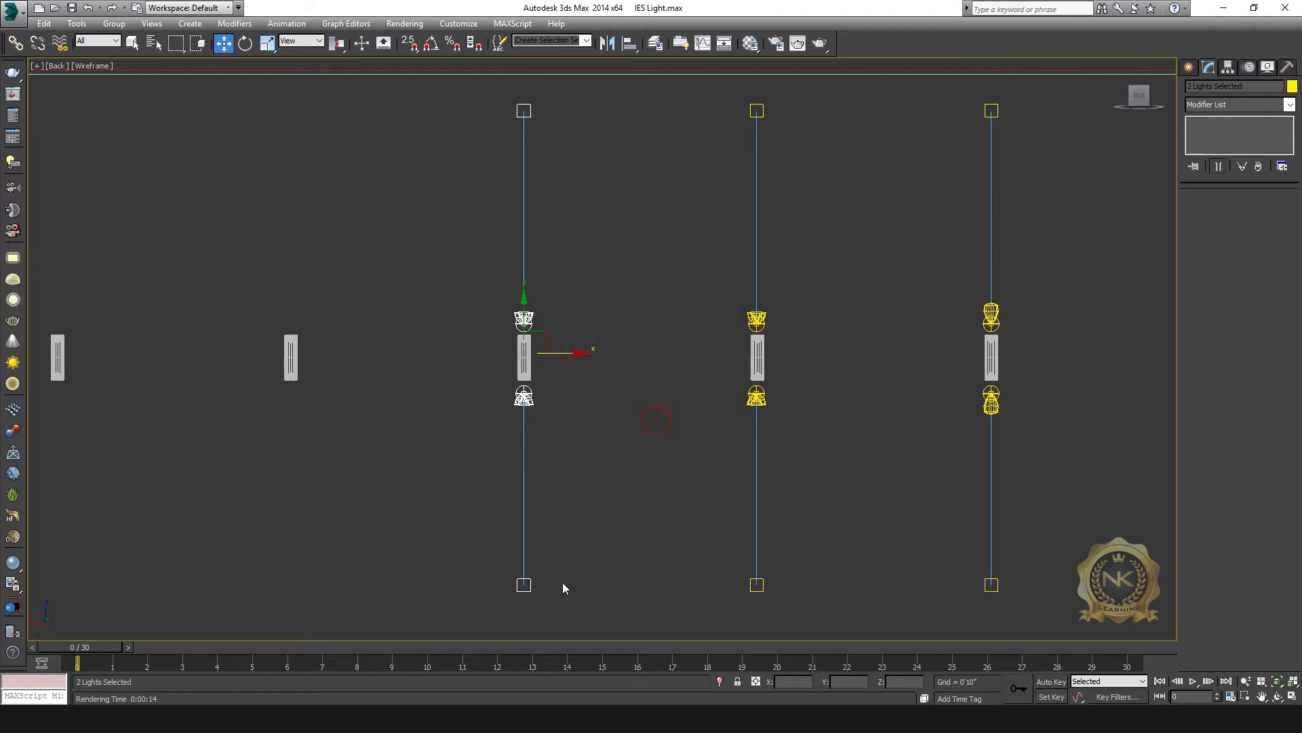
Select the third lamp's upper light in the Back view and load the IES profile 03 jelly-fish.ies for it
key(alt+w)
key(alt+w)
key(alt+w)
right_click(1016, 158)
key(alt+w)
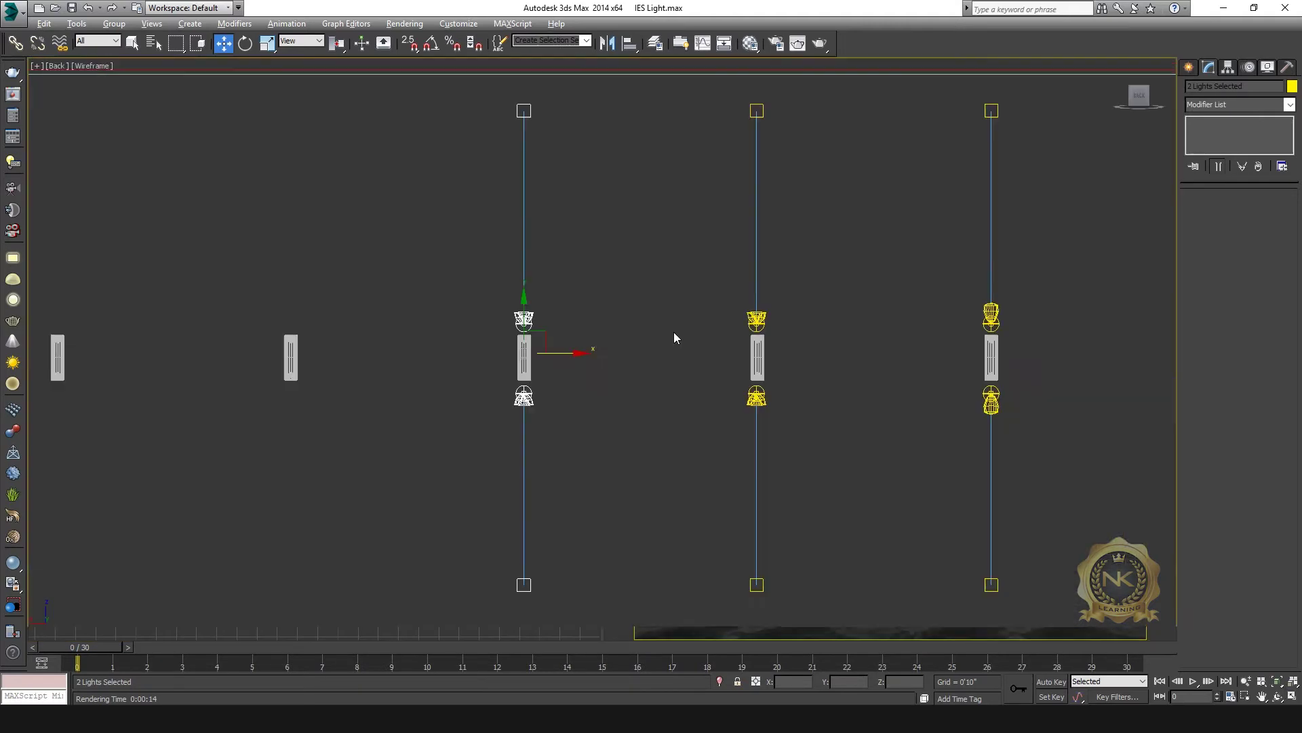
click(524, 318)
key(alt+w)
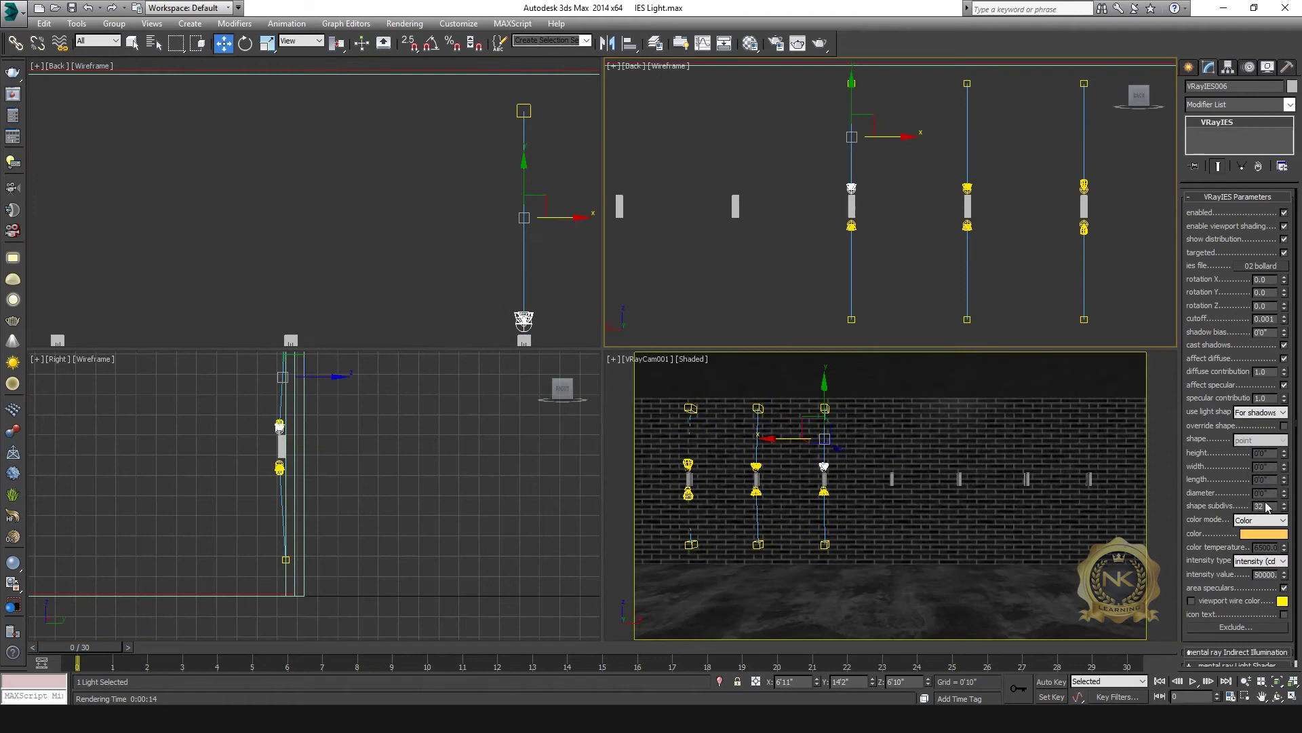
click(1261, 265)
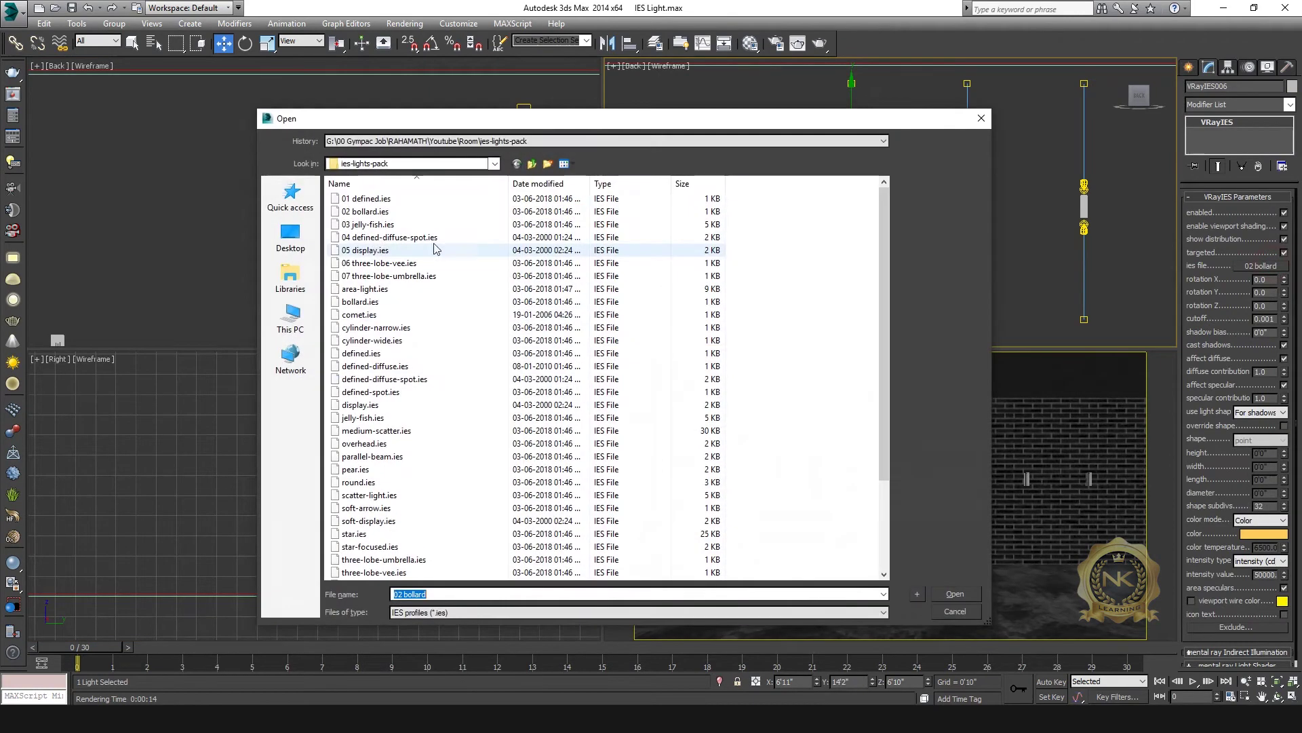
click(366, 224)
click(934, 595)
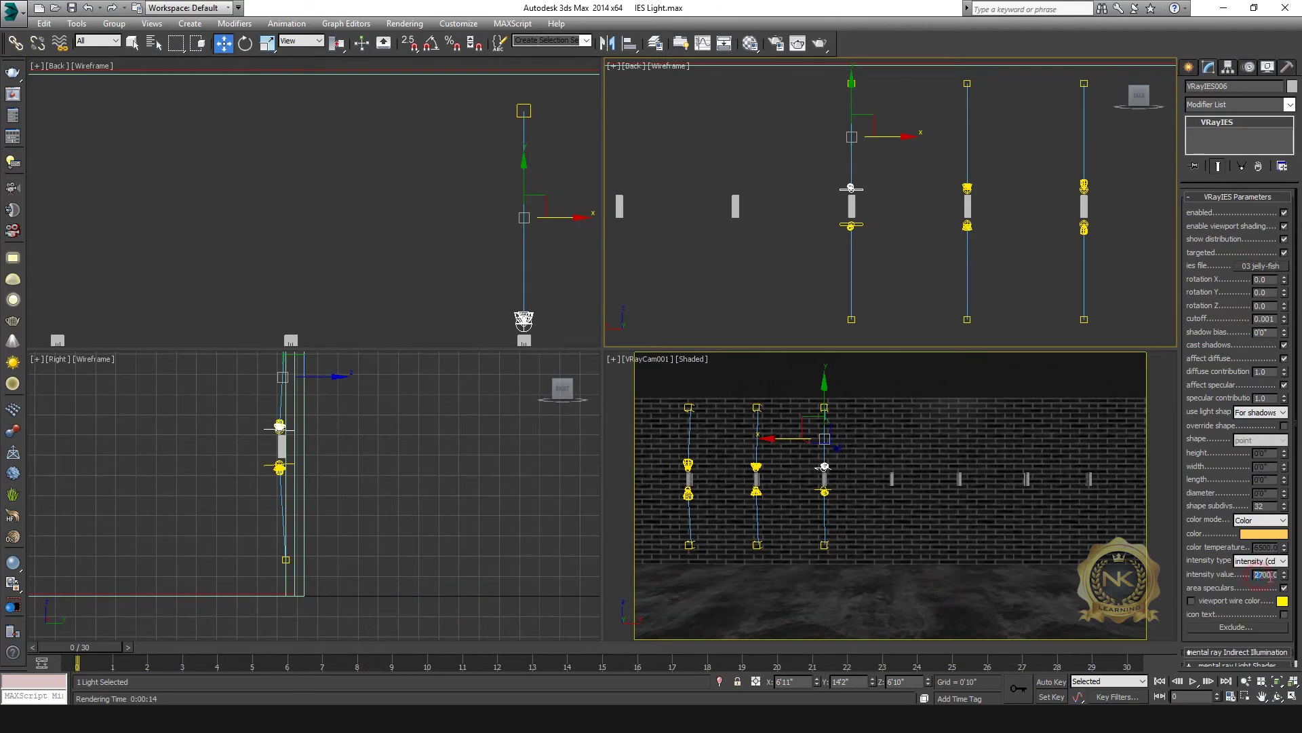
Set the third lamp's upper light to an intensity value of 50000 and change its color to cyan
text(250)
text(00)
key(Return)
click(1276, 535)
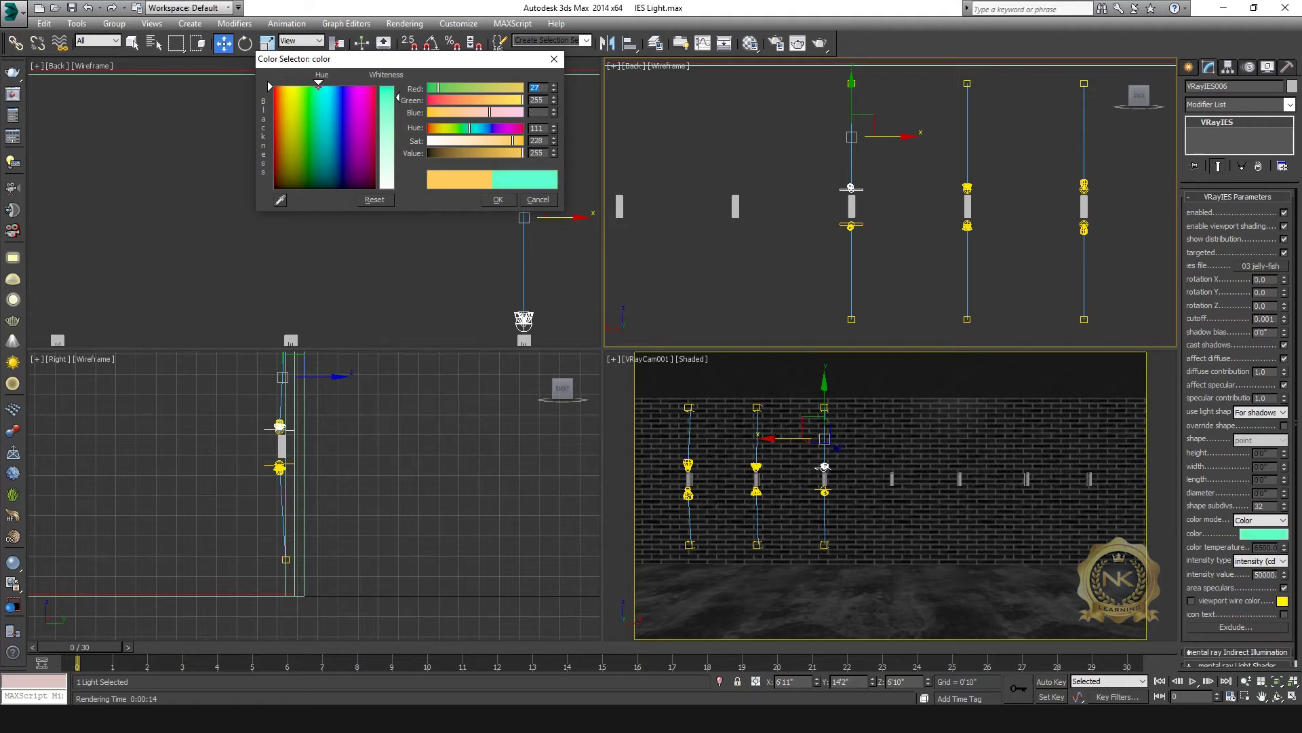
click(502, 200)
Show the camera view full size, restore the V-Ray frame buffer, and redraw the render region as a tall strip around the third lamp
right_click(907, 456)
key(alt+w)
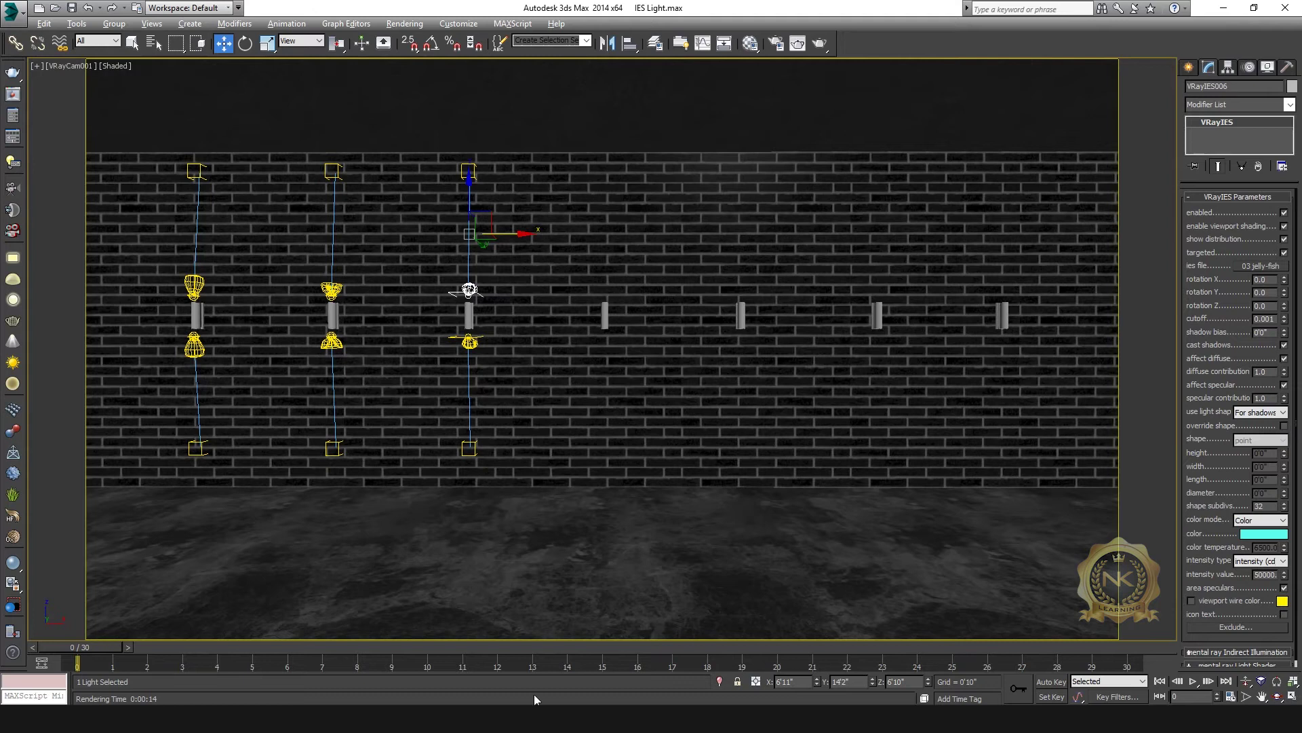
click(479, 670)
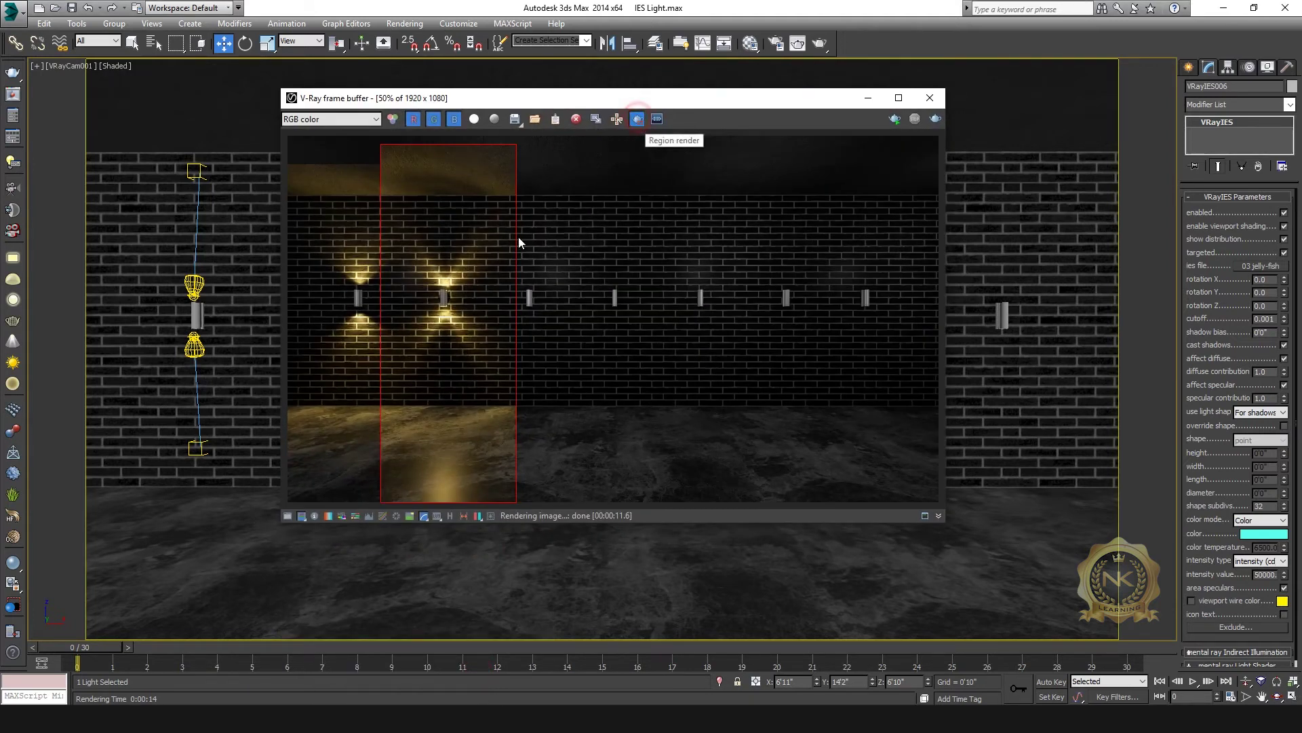
drag(514, 145, 686, 449)
drag(636, 516, 625, 516)
drag(450, 179, 616, 514)
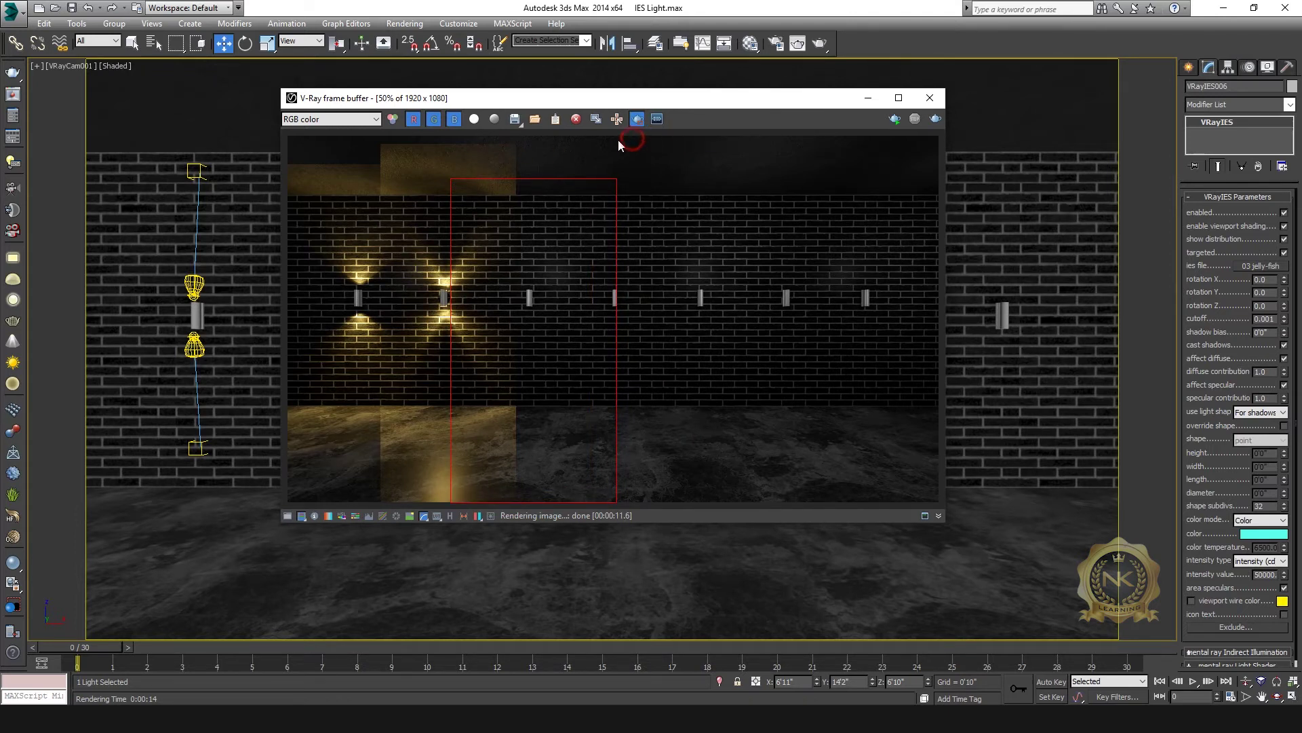
drag(568, 310, 465, 509)
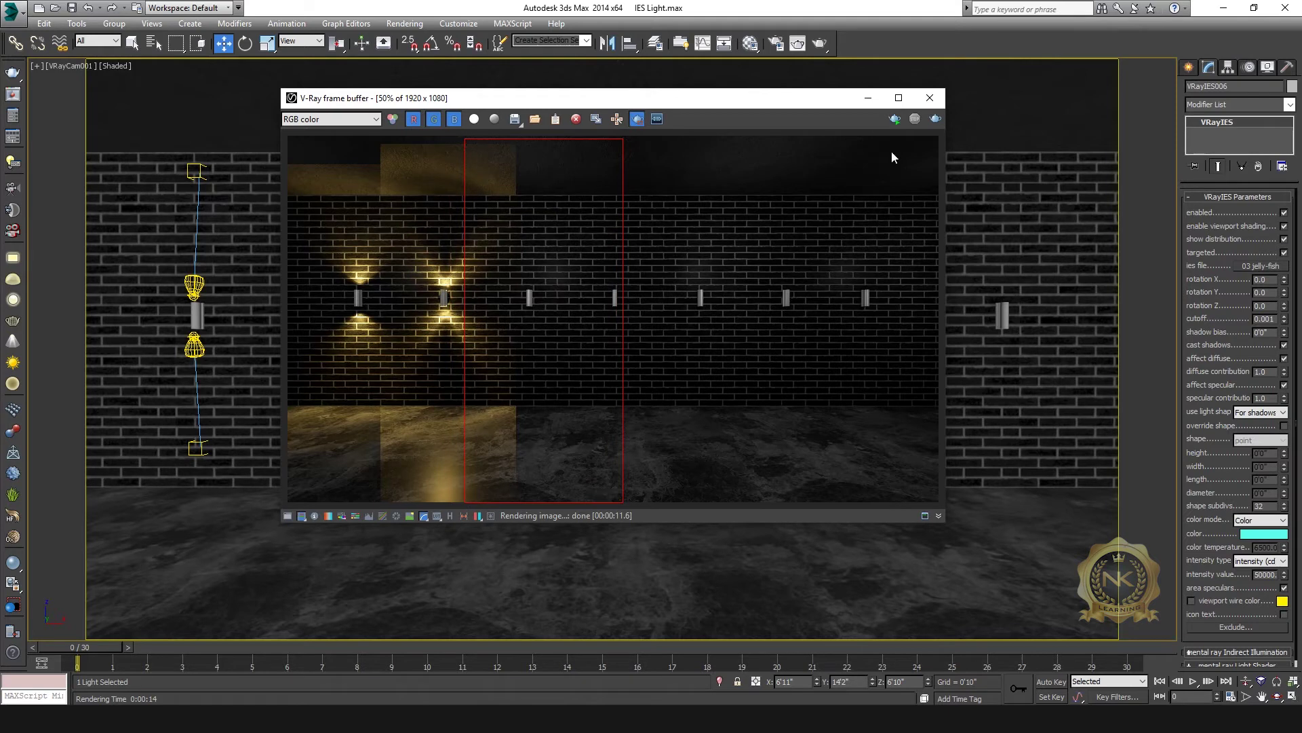
Render the third lamp's region and compare its beam with the IES preview images in File Explorer while it renders
click(936, 118)
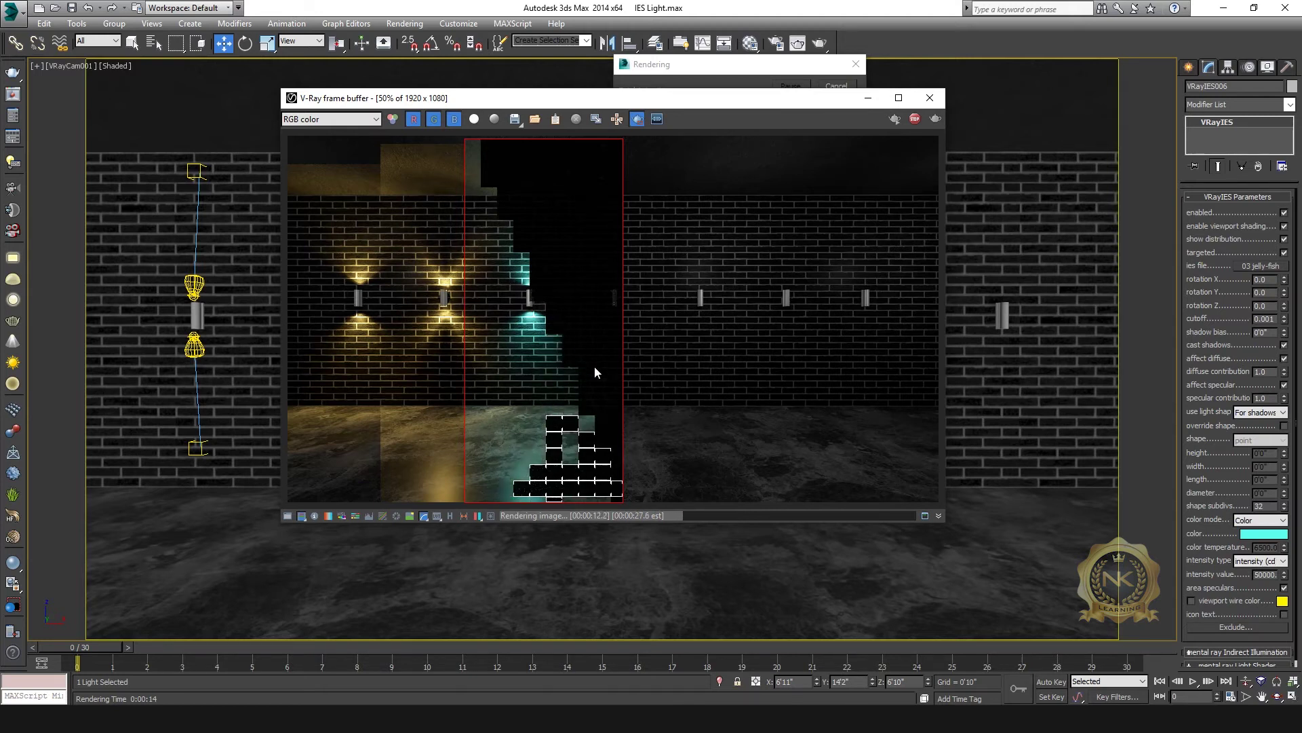
key(alt+Tab)
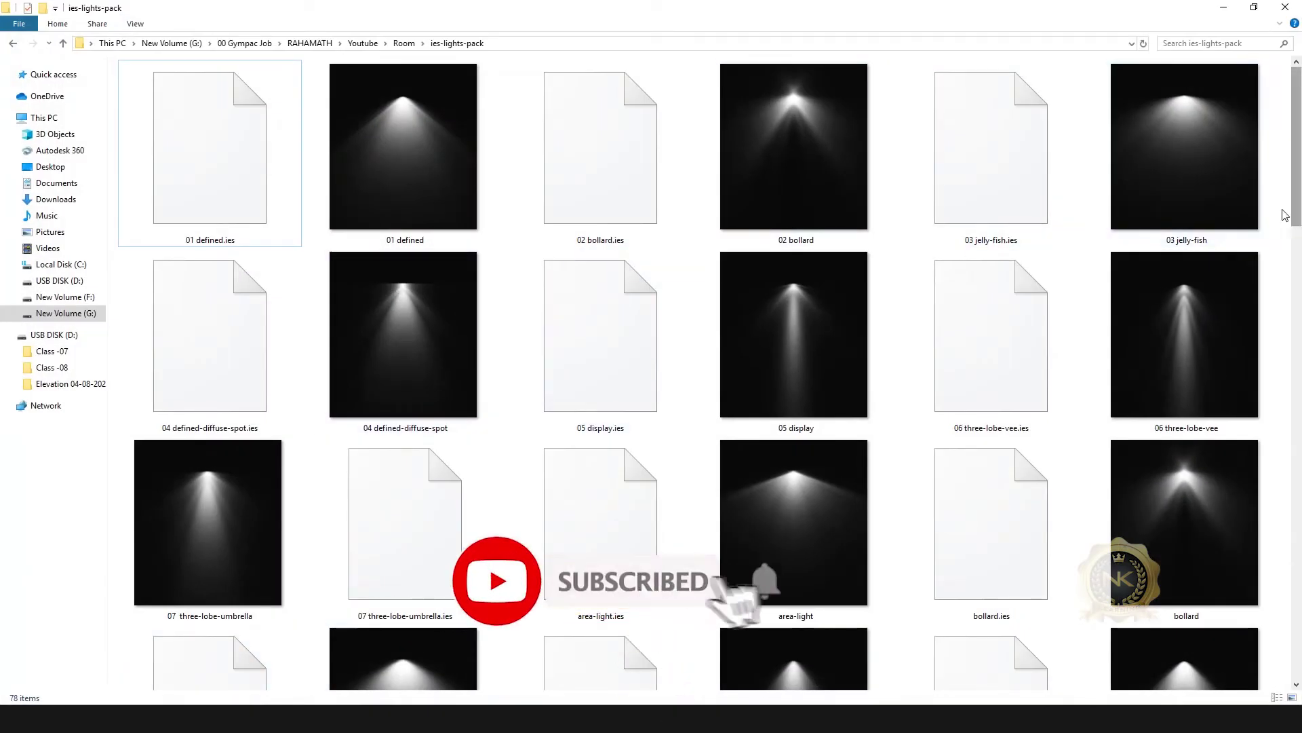
click(1225, 7)
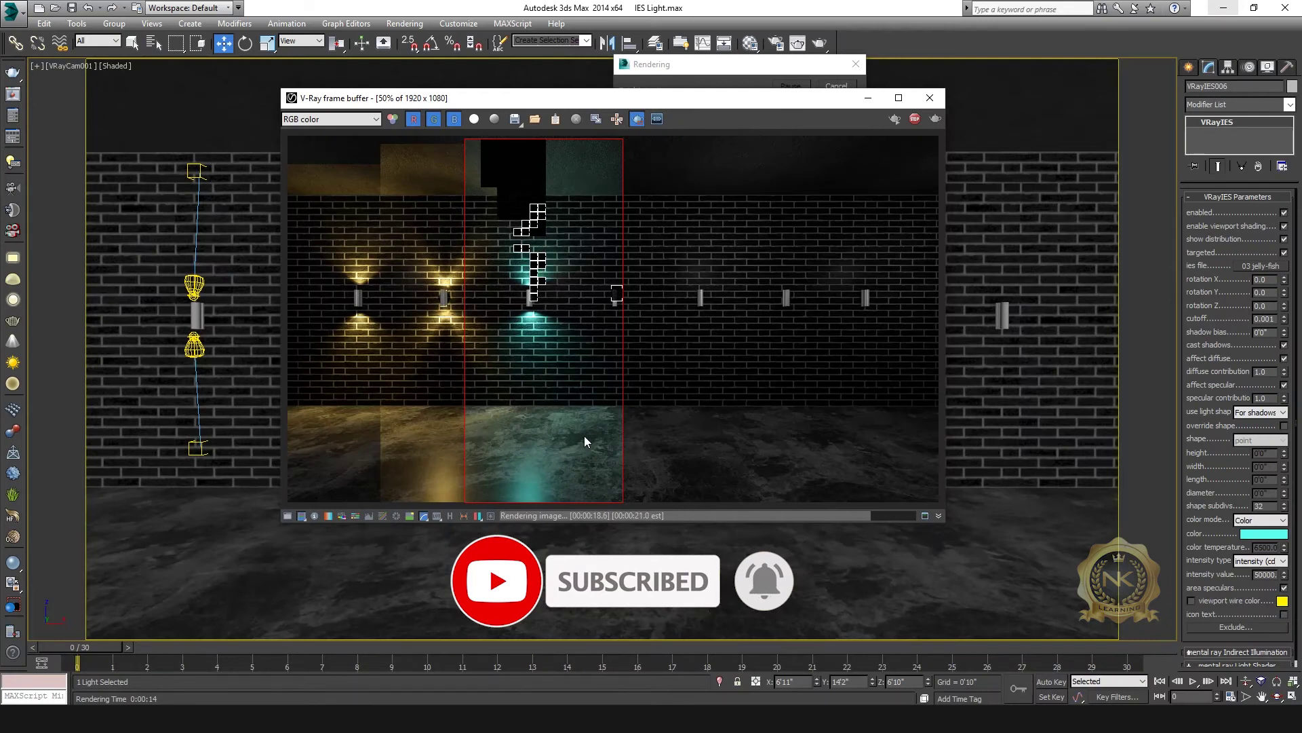
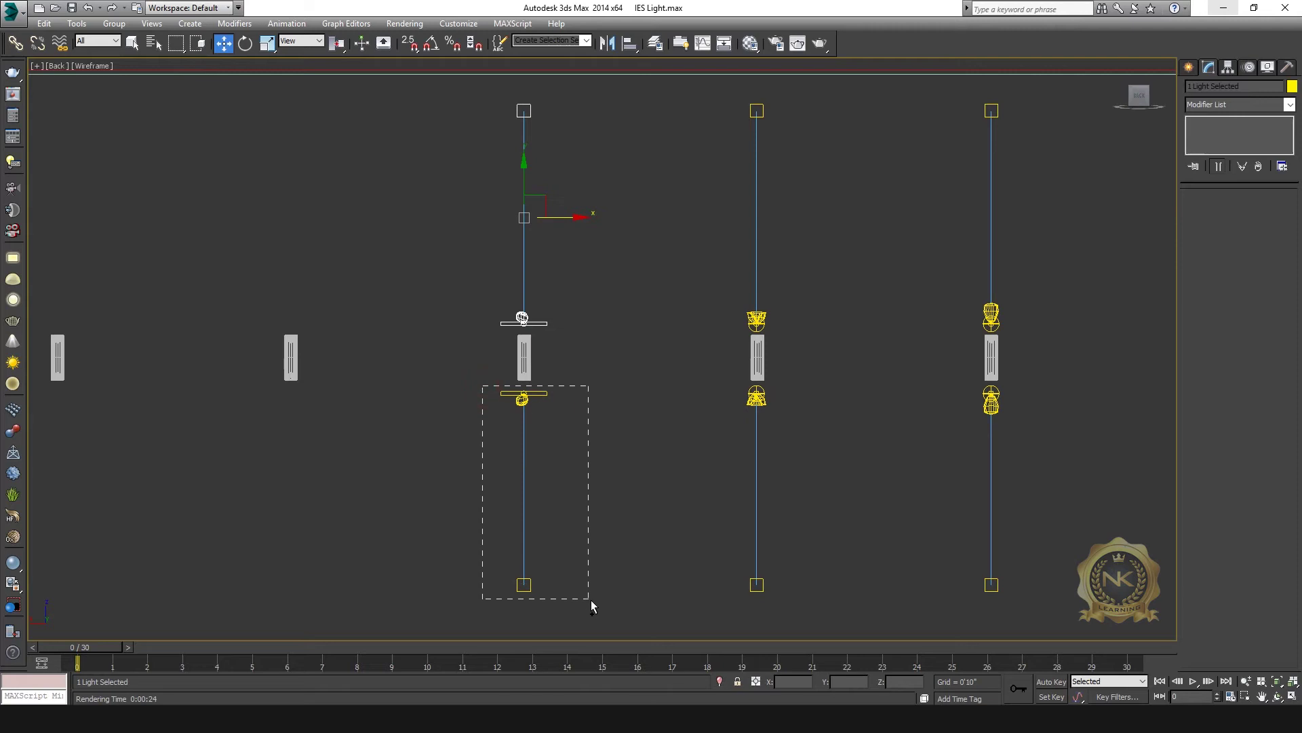
Clone the third lamp's two lights with their targets once onto the fourth lamp in the Back view
middle_drag(629, 413, 849, 395)
shift+drag(722, 335, 488, 335)
click(651, 417)
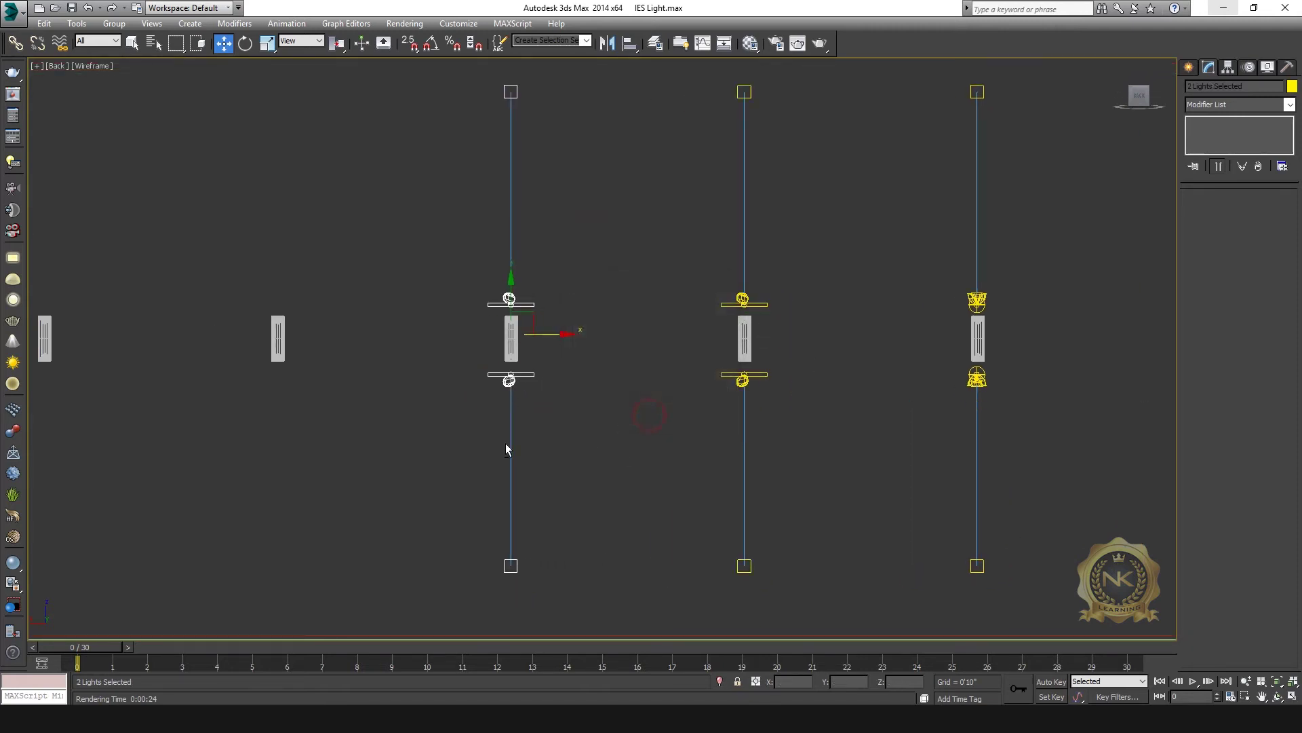
Load the 04 defined-diffuse-spot.ies profile into the fourth lamp's upper light
key(alt+w)
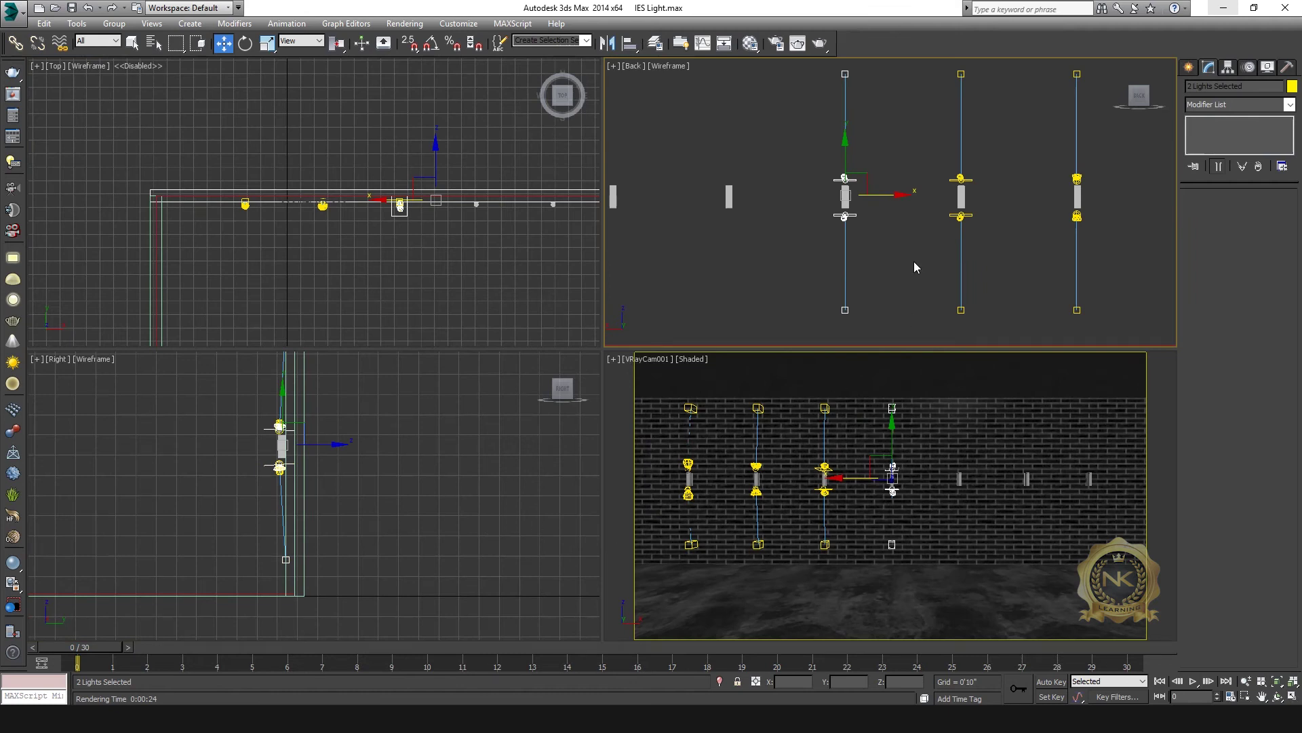
key(alt+w)
click(633, 382)
click(510, 299)
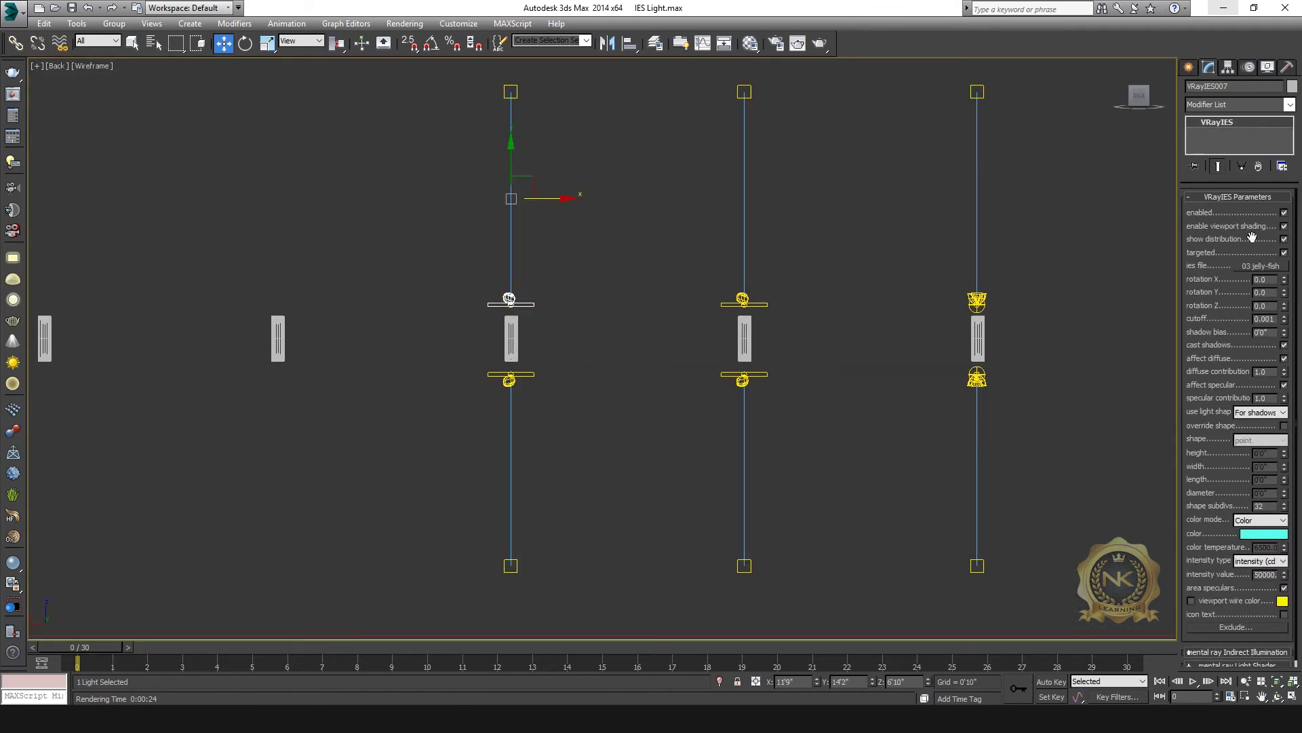
click(1269, 272)
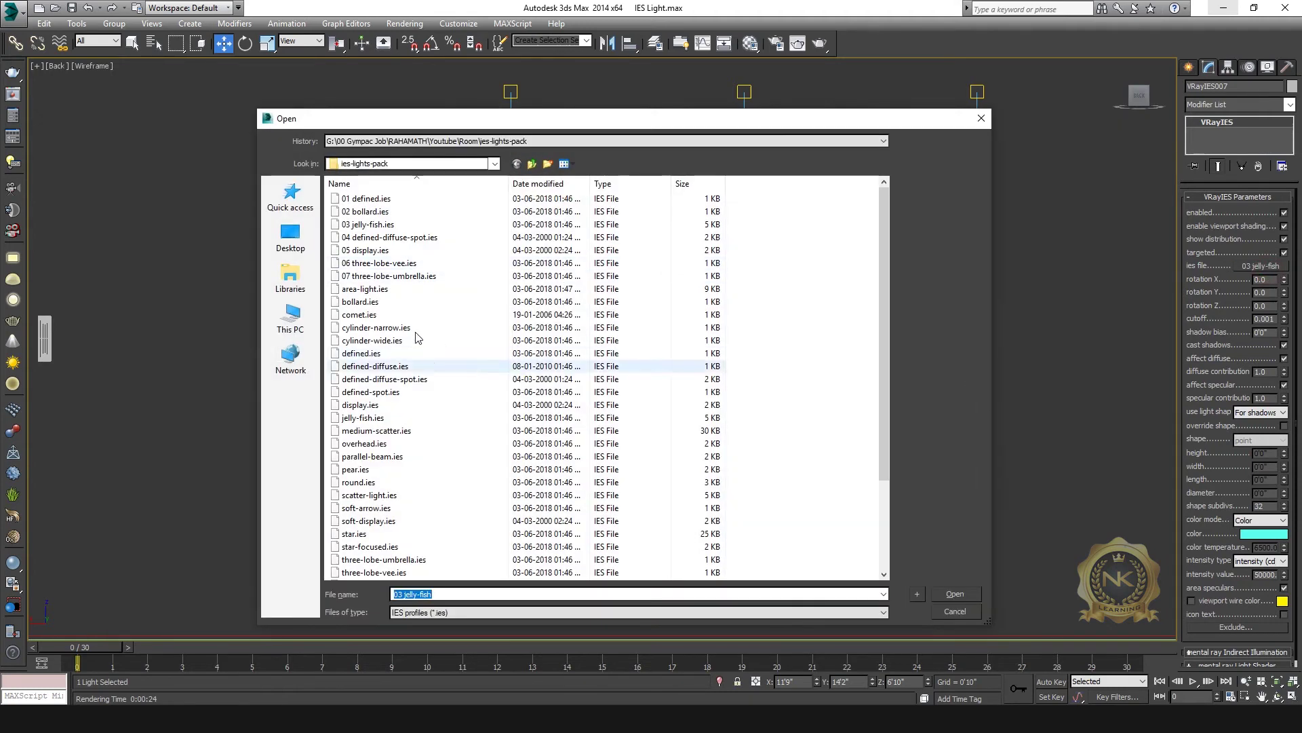
click(365, 238)
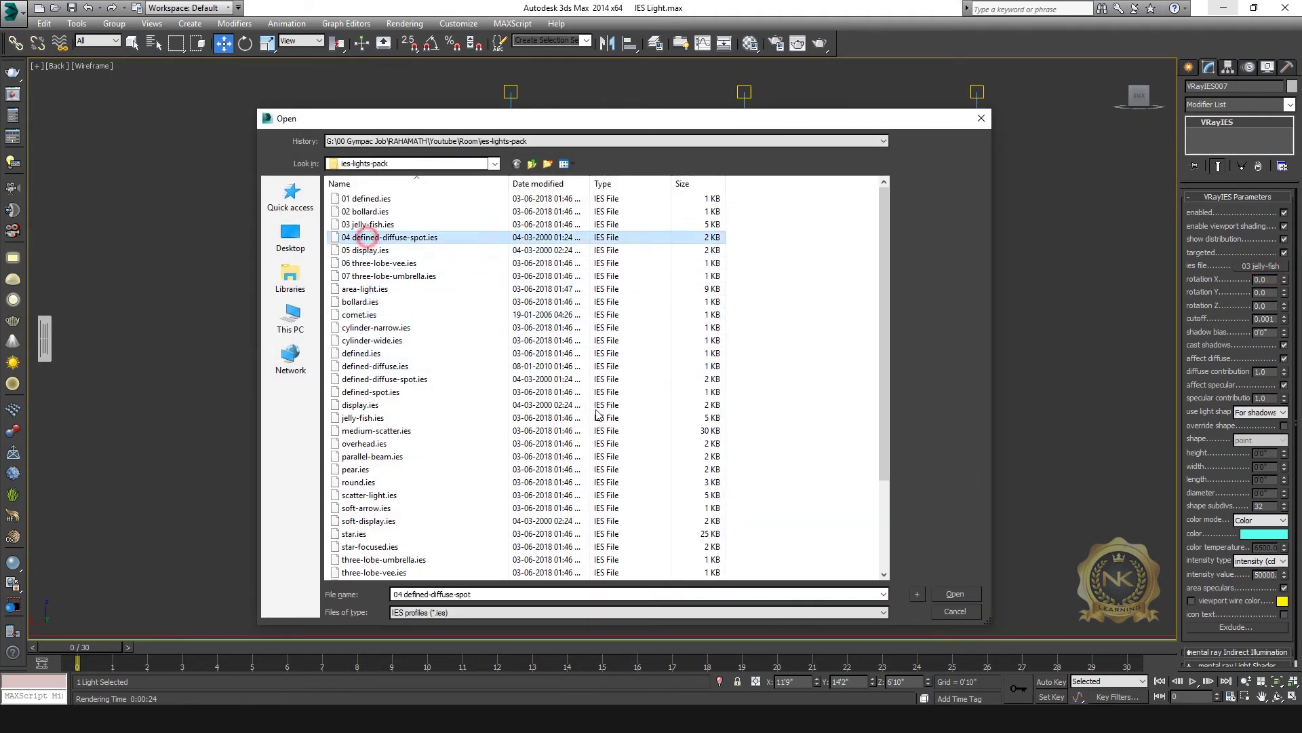
click(956, 594)
Change the color of the fourth lamp's upper light to magenta
click(1263, 533)
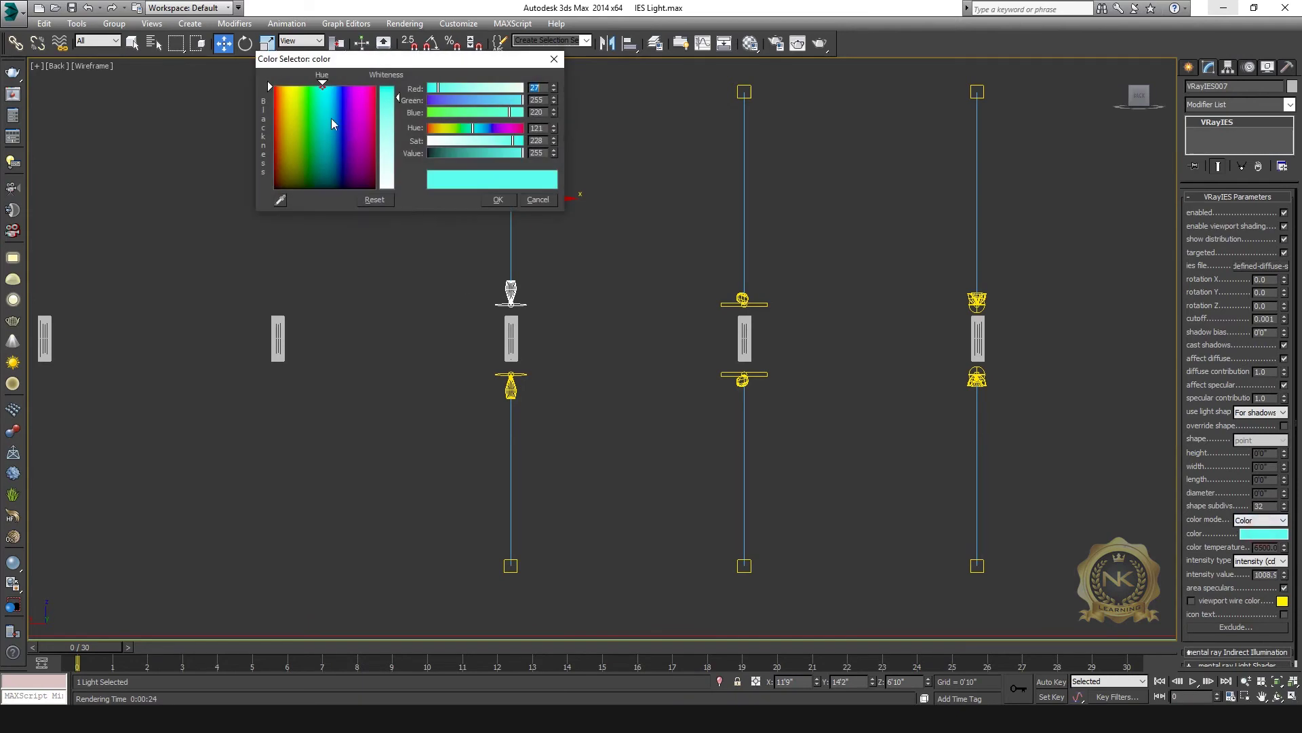
drag(319, 123, 357, 82)
click(498, 200)
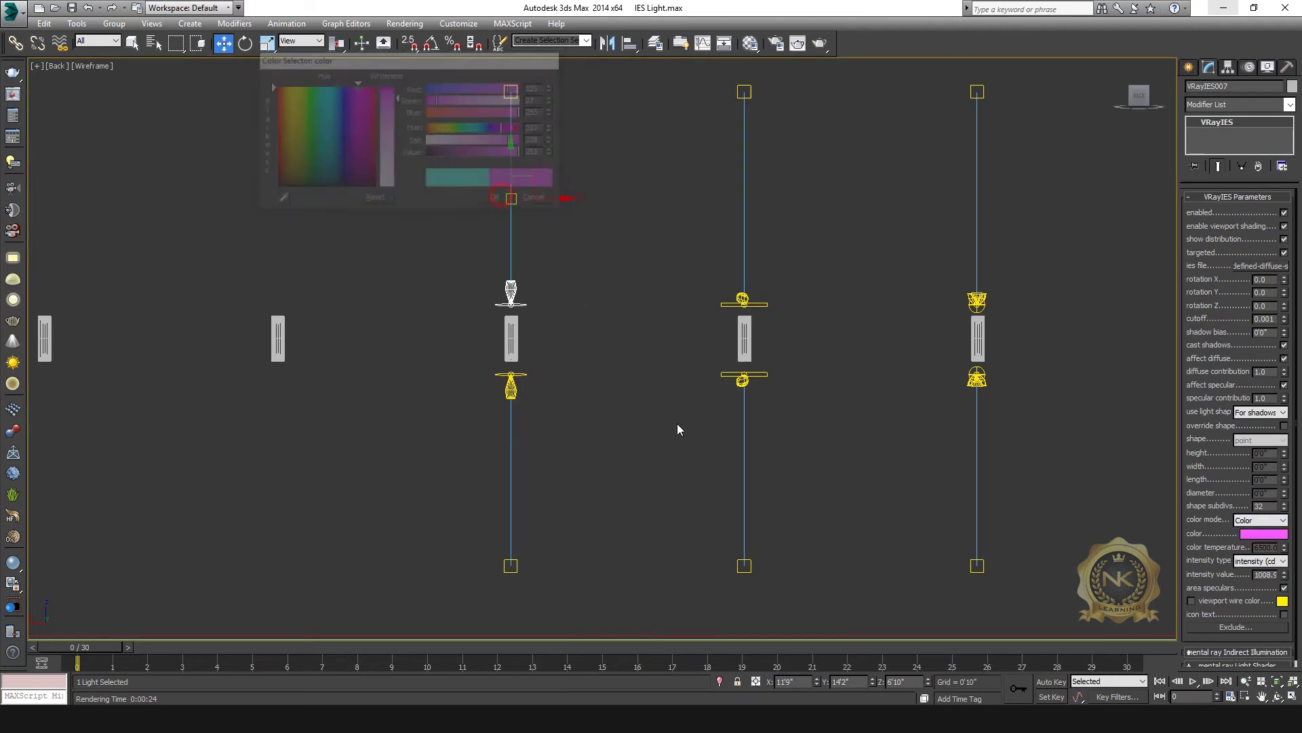
Show the camera view full size, restore the V-Ray frame buffer, and redraw the render region as a tall strip around the fourth lamp
key(alt+w)
key(alt+w)
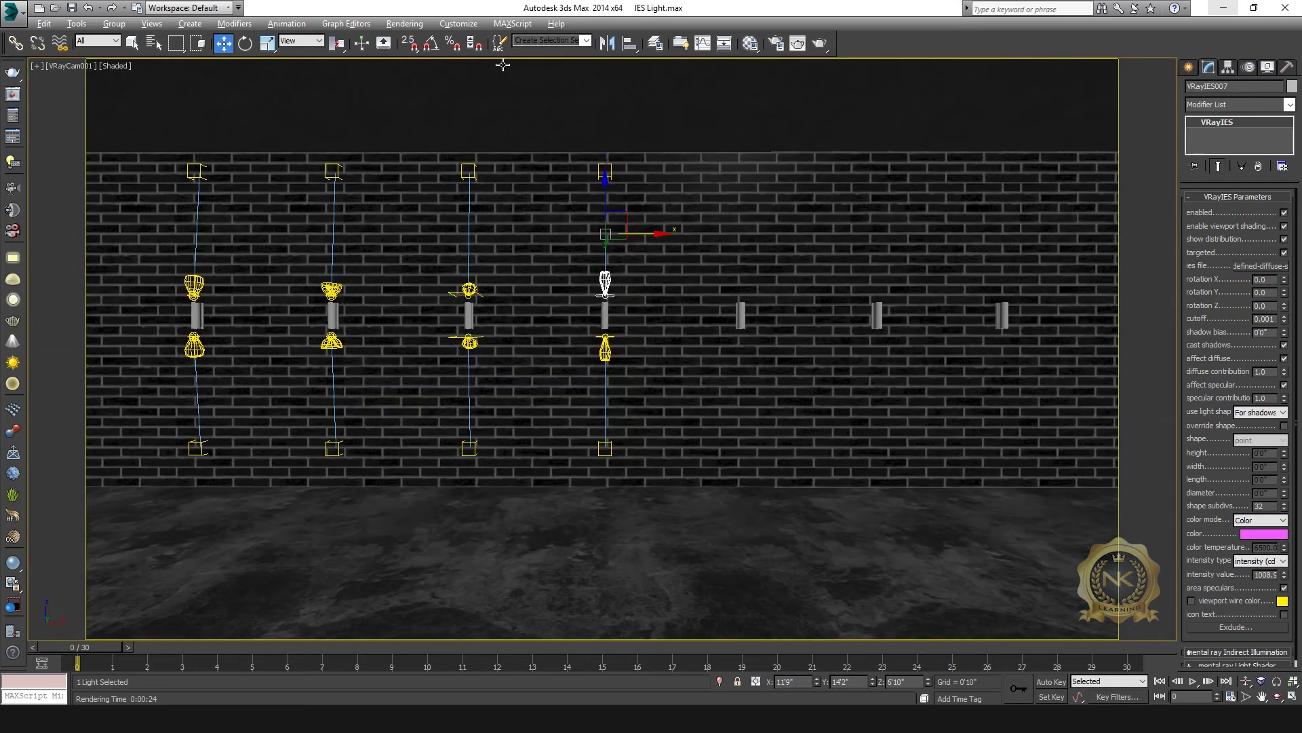
key(ctrl+i)
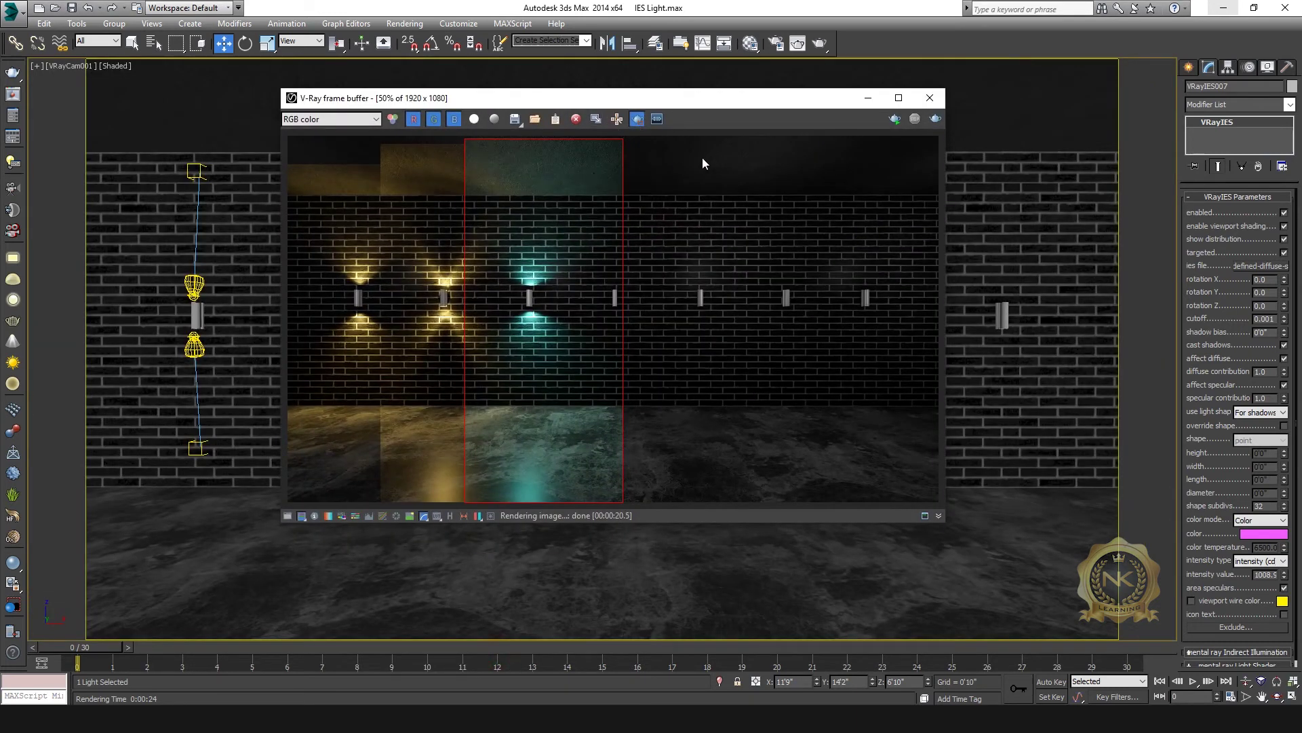
drag(518, 146, 713, 522)
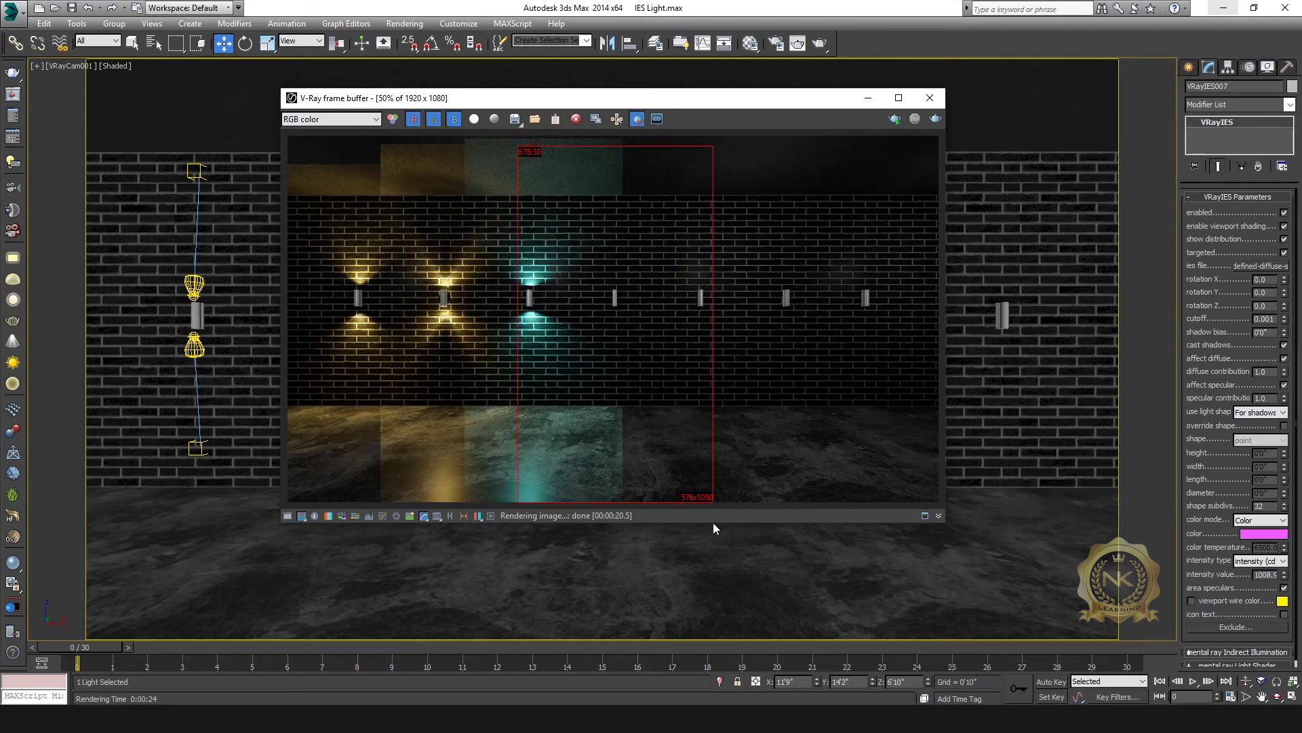
click(935, 119)
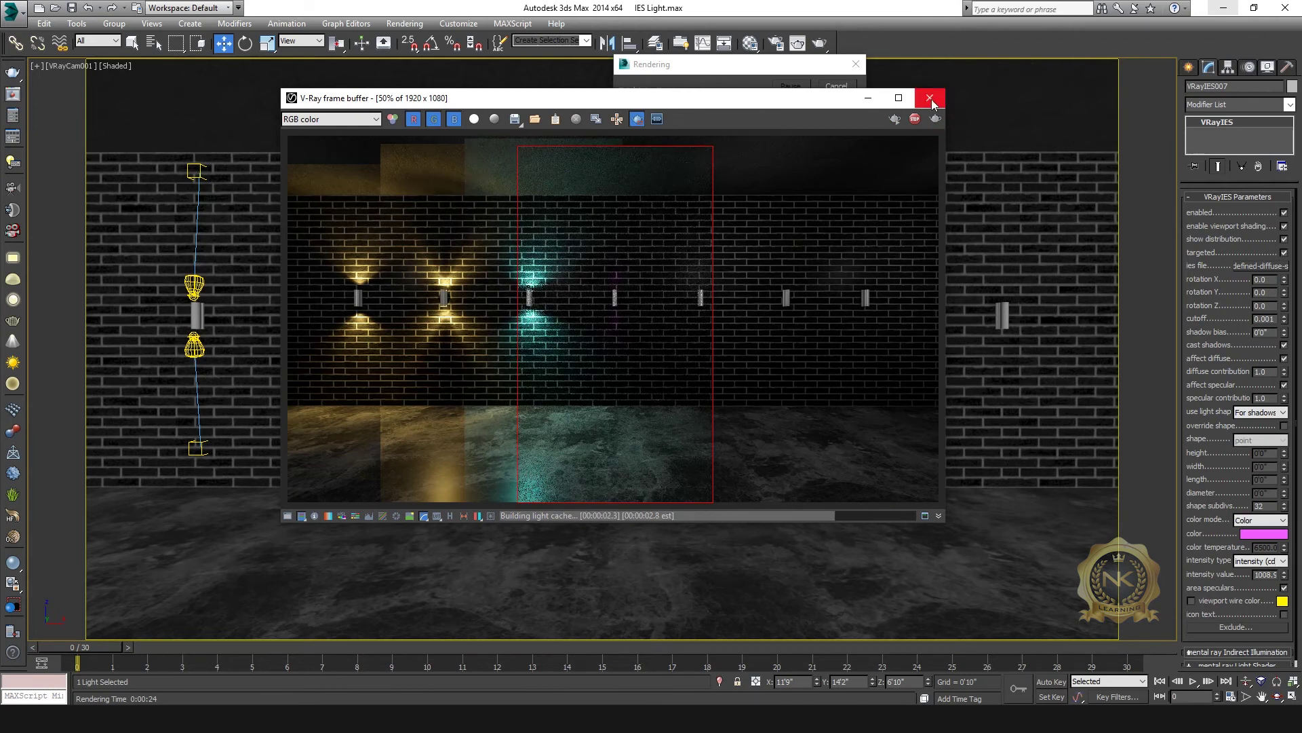
click(828, 82)
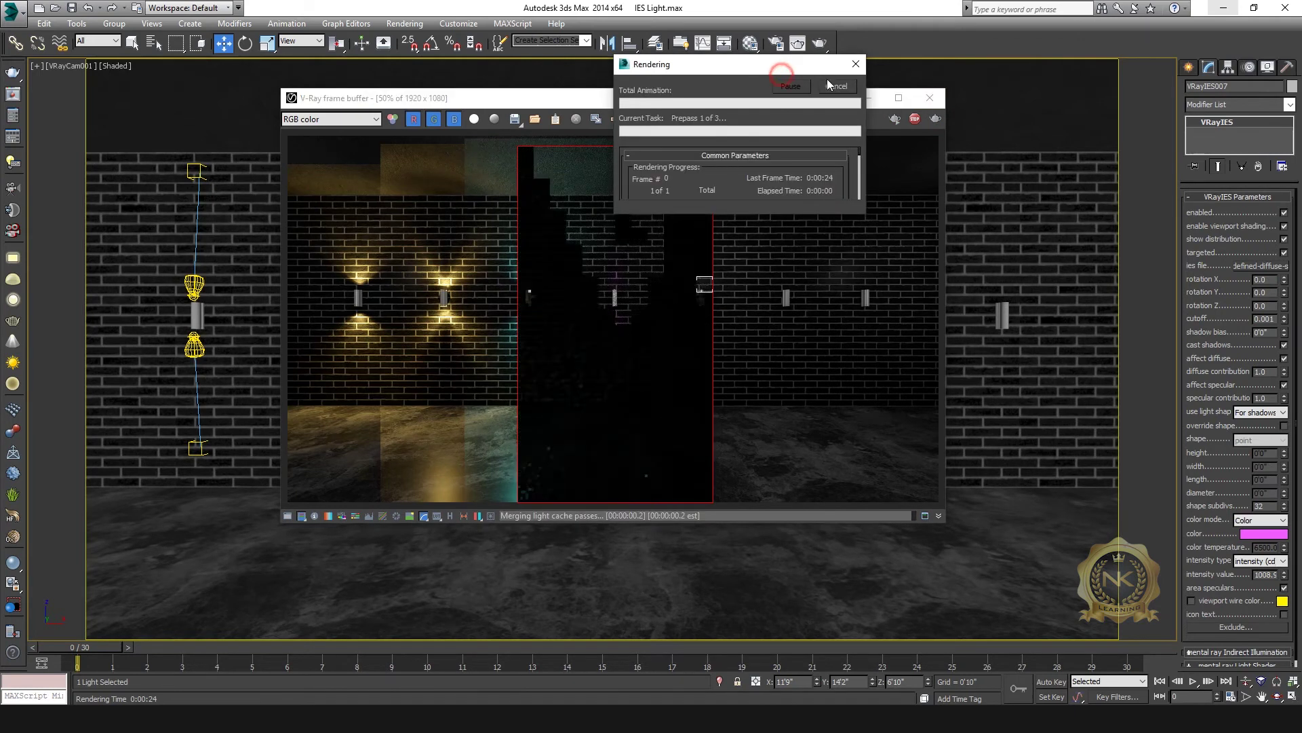
click(927, 98)
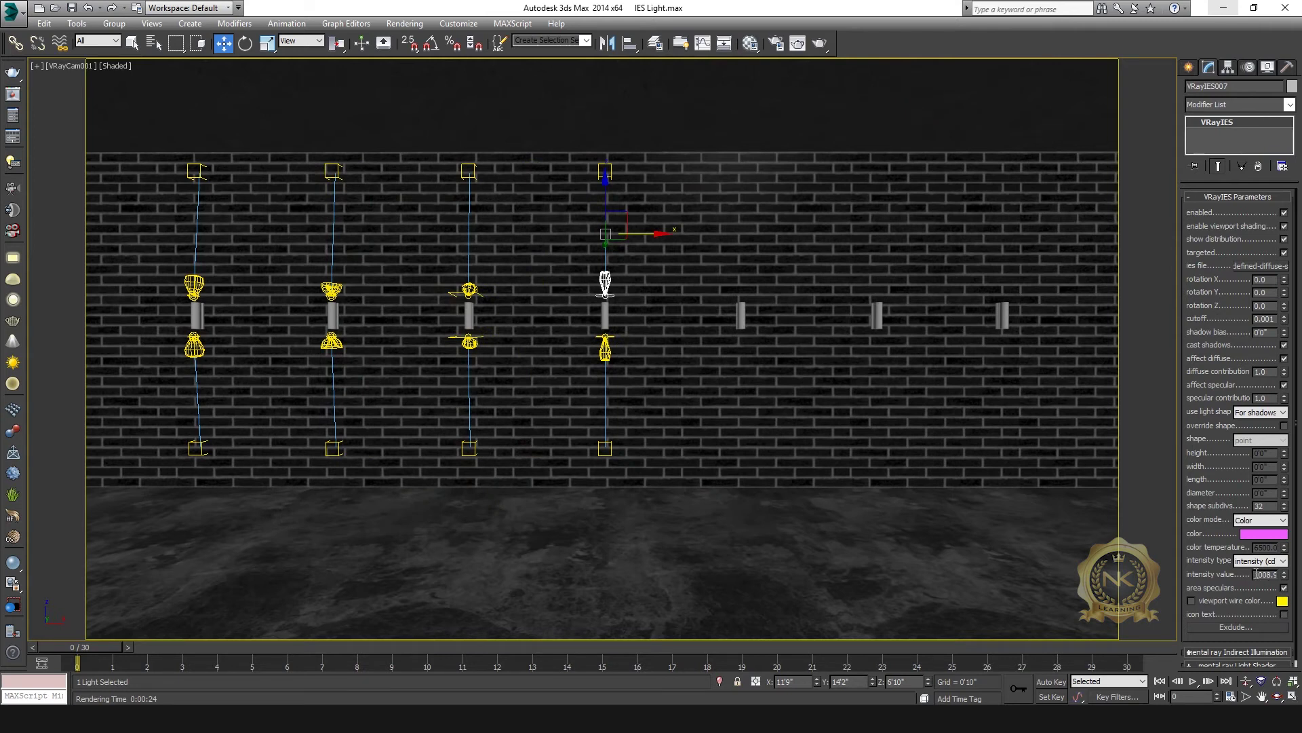
Set the fourth lamp's upper light to an intensity value of 50000, then render its region and compare it with the IES preview images
text(50000)
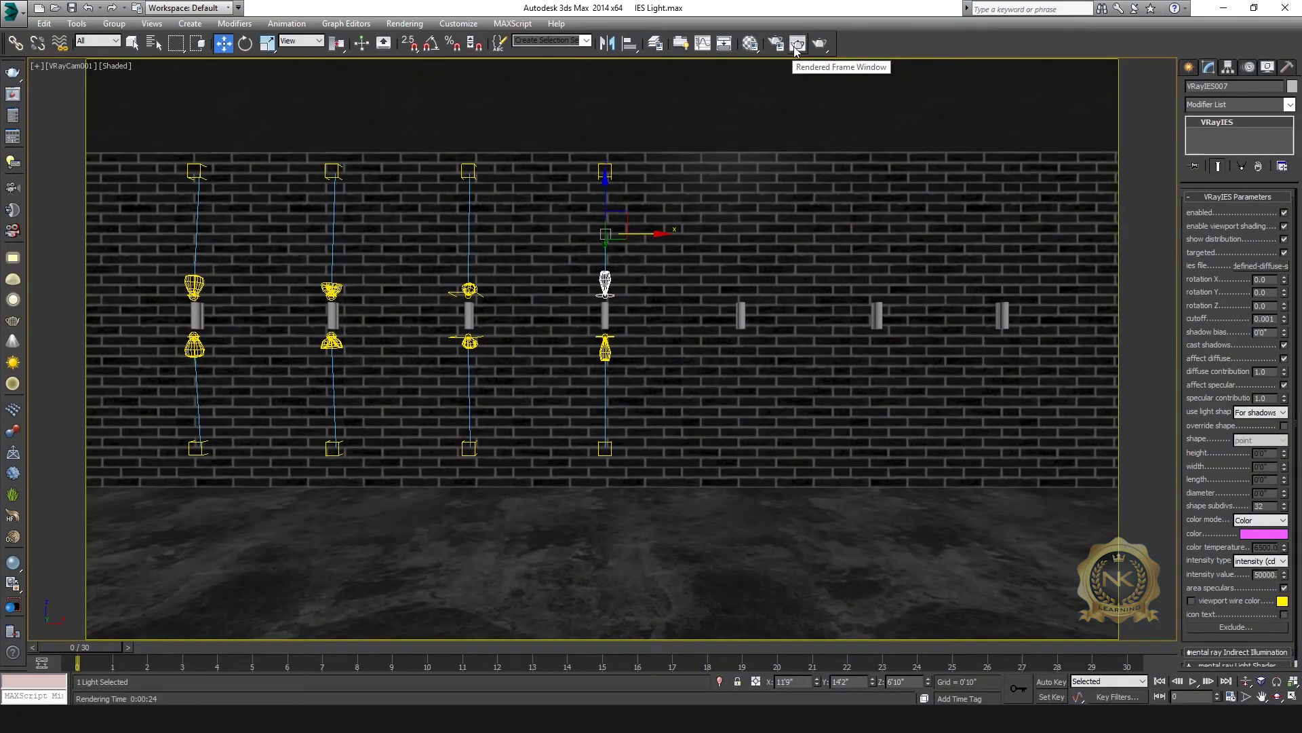
click(797, 45)
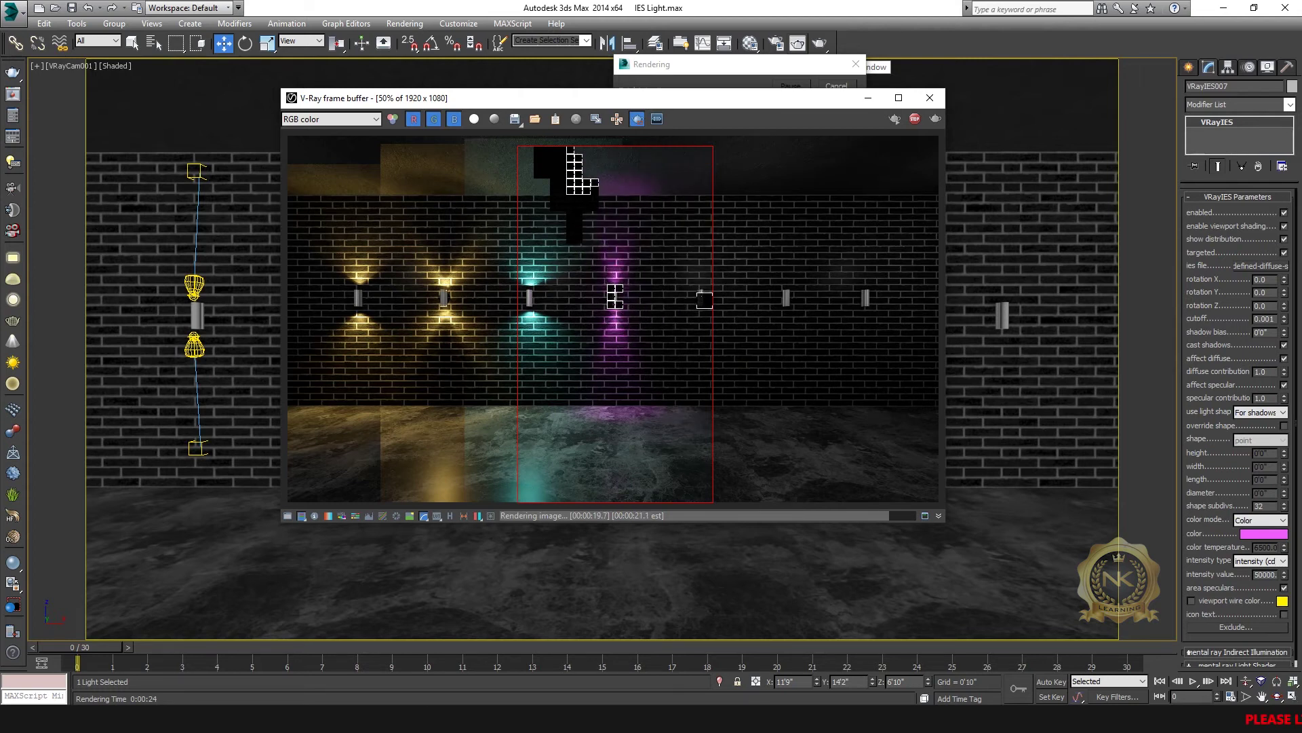
key(alt+Tab)
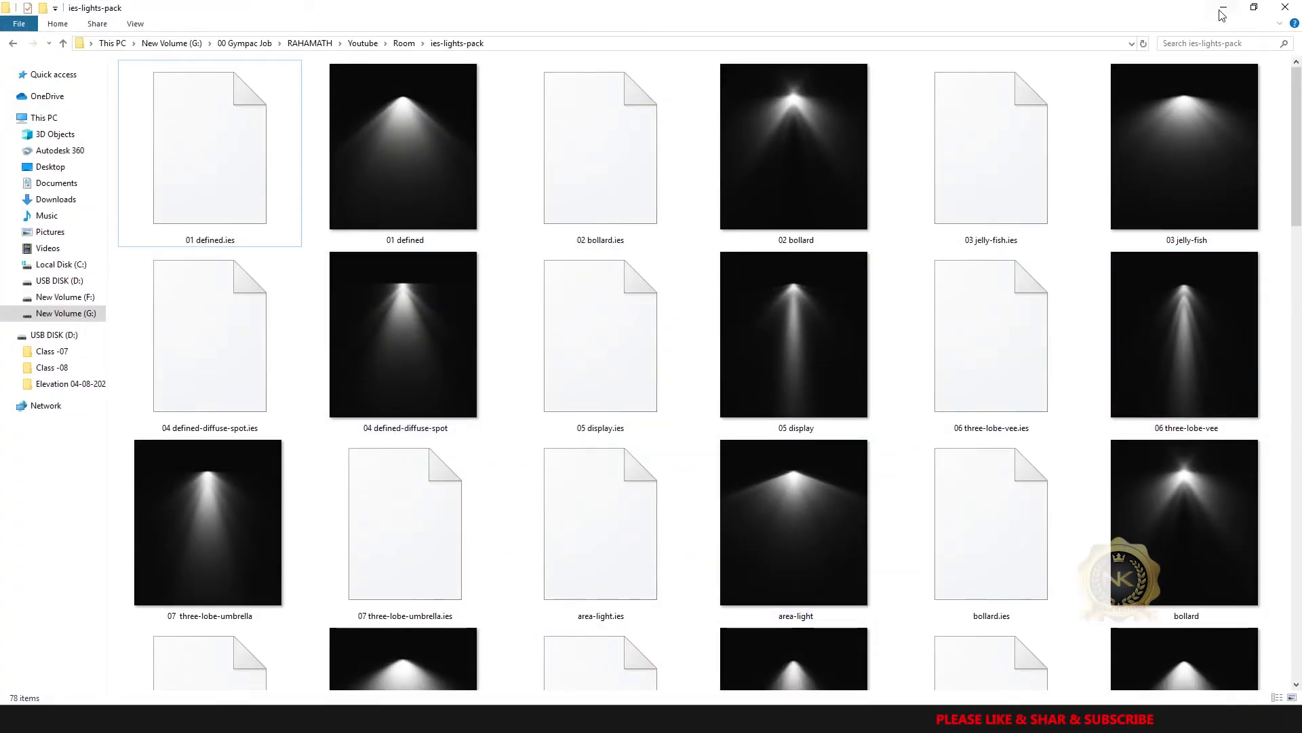
key(alt+Tab)
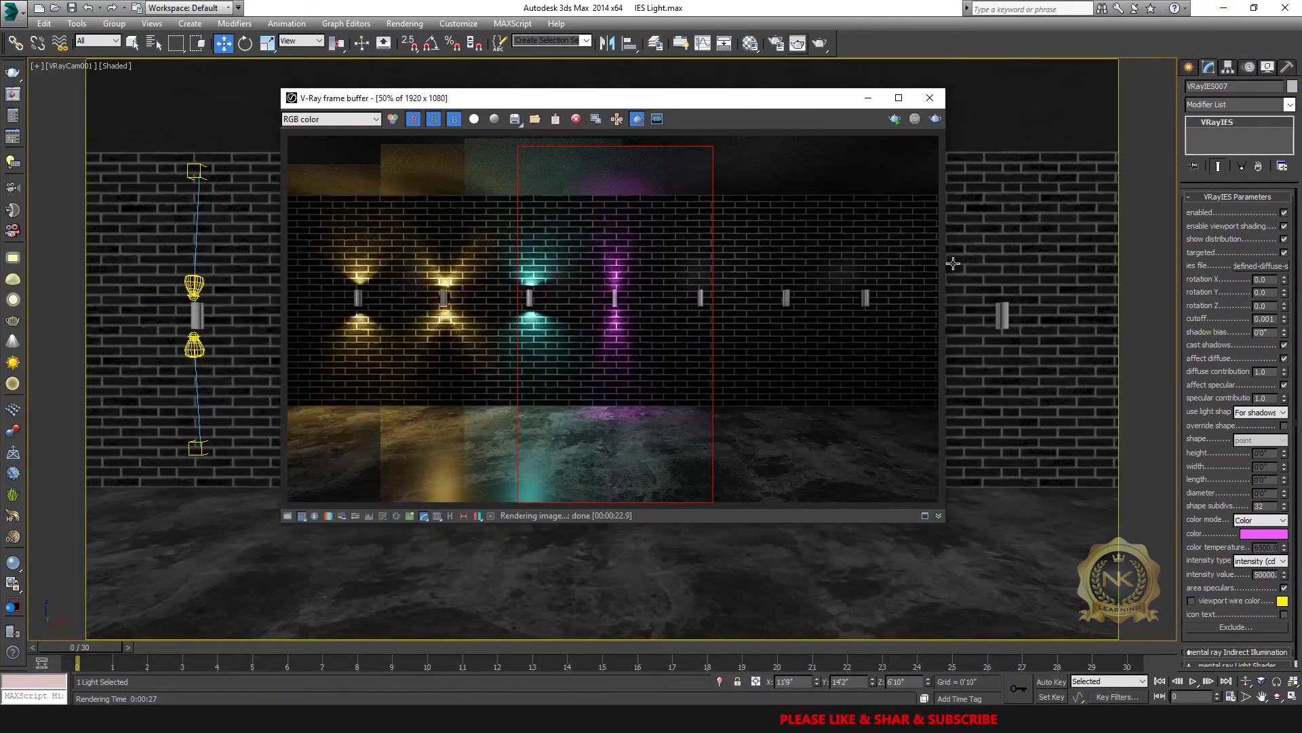
Clone the fourth lamp's two lights with their targets once onto the fifth lamp in the Back view
click(868, 97)
key(alt+w)
right_click(764, 343)
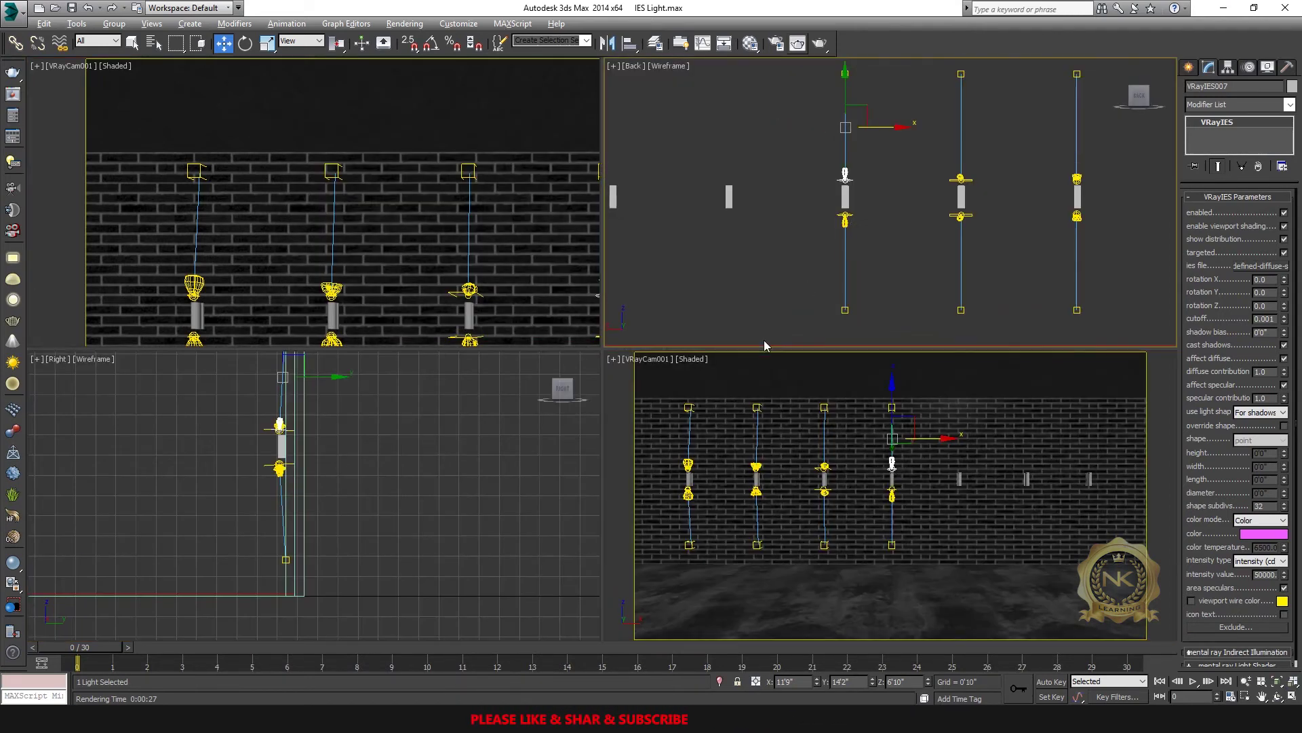
key(alt+w)
ctrl+drag(581, 575, 475, 364)
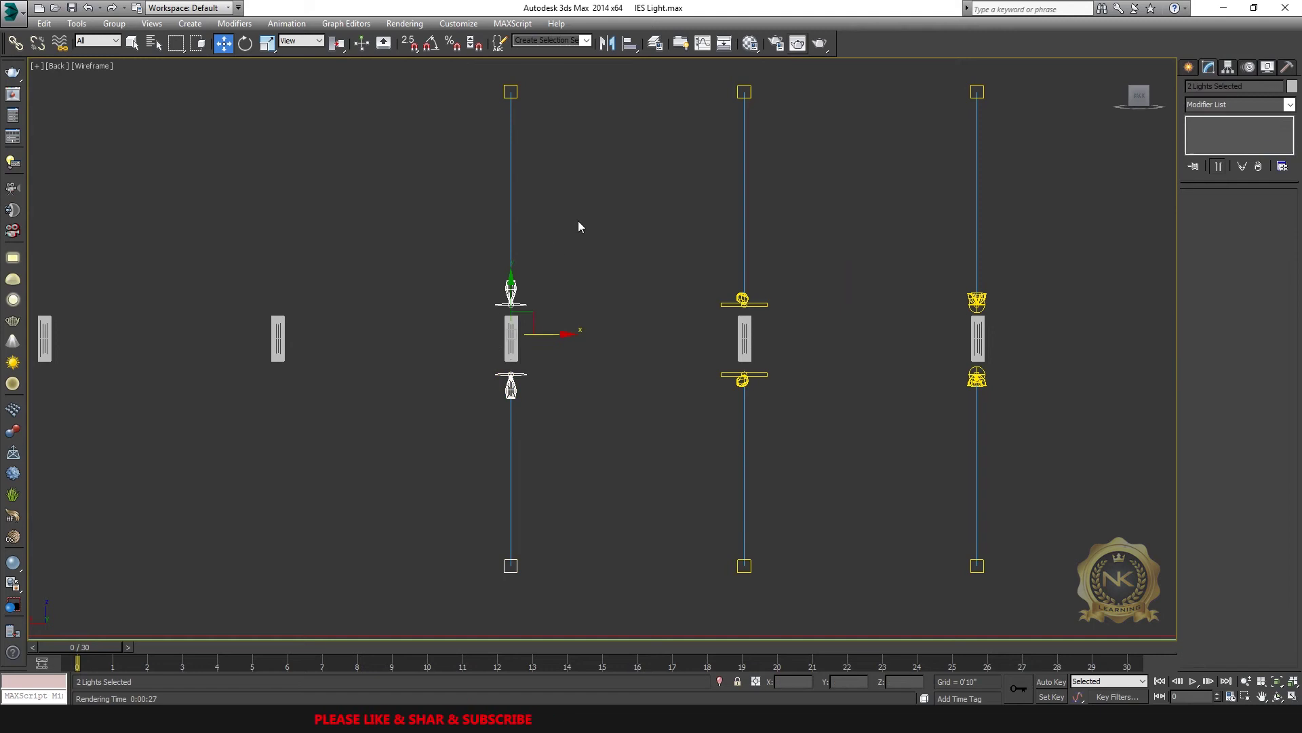
middle_drag(485, 112, 498, 161)
middle_drag(709, 355, 750, 334)
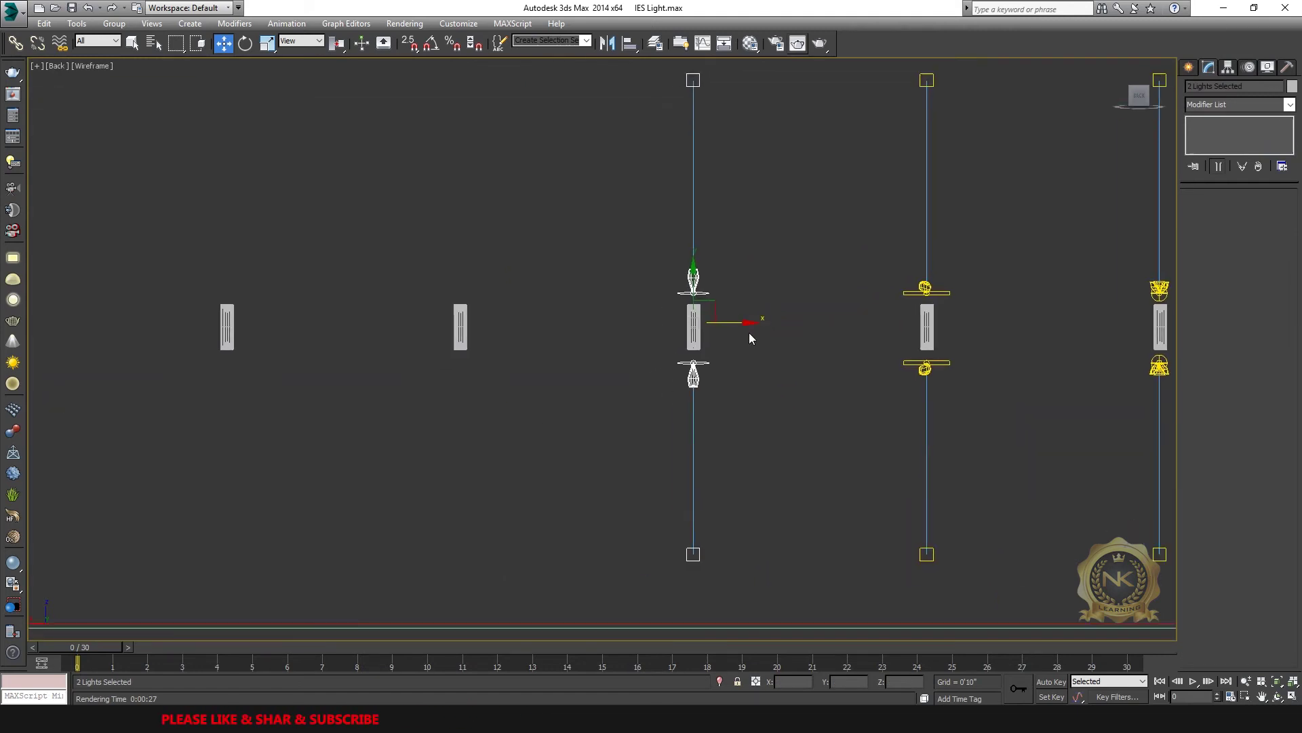
shift+drag(742, 322, 527, 344)
click(652, 415)
key(alt+w)
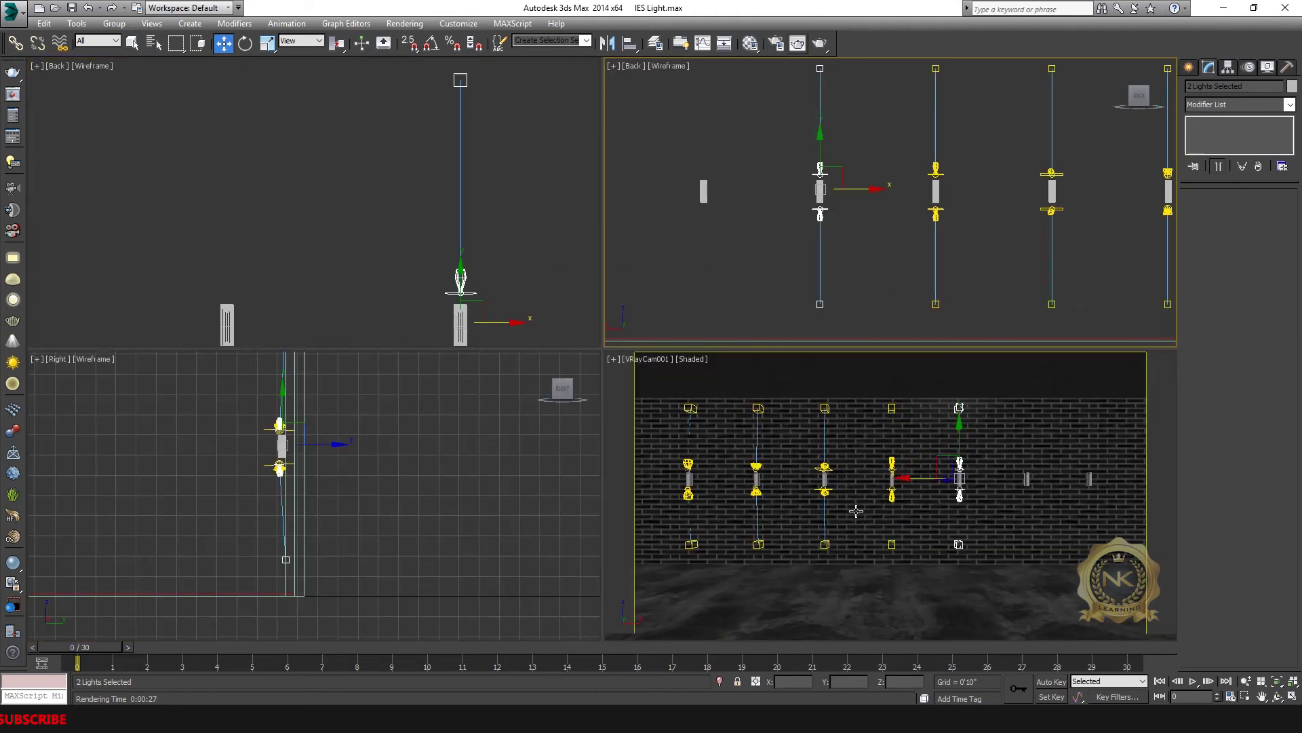
key(alt+w)
key(alt+w)
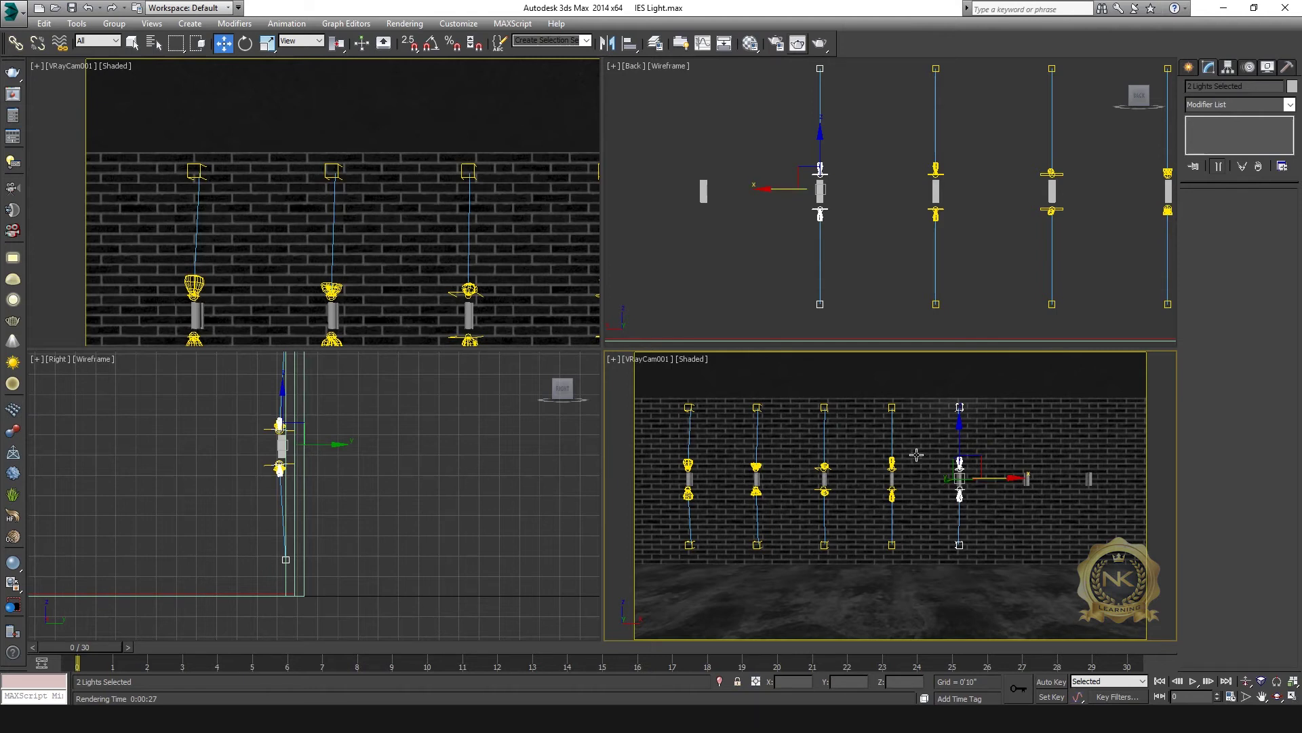
key(alt+w)
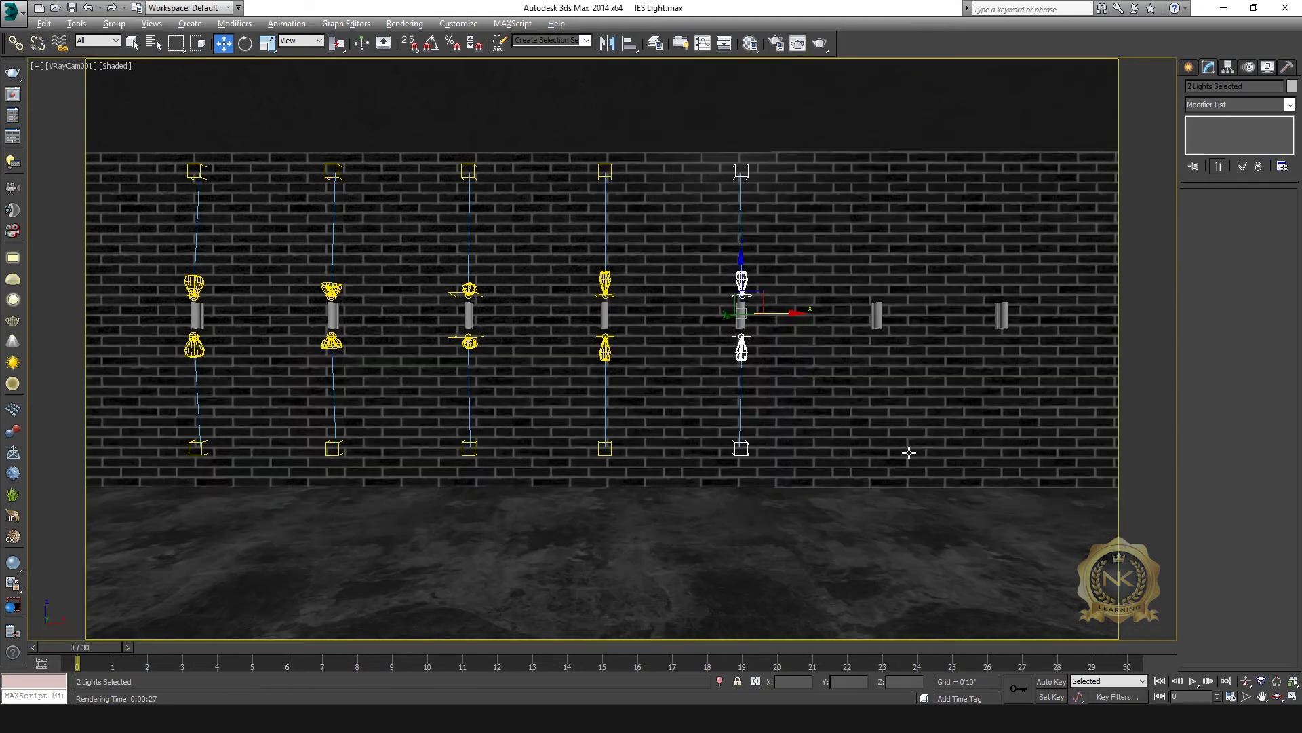
key(alt+w)
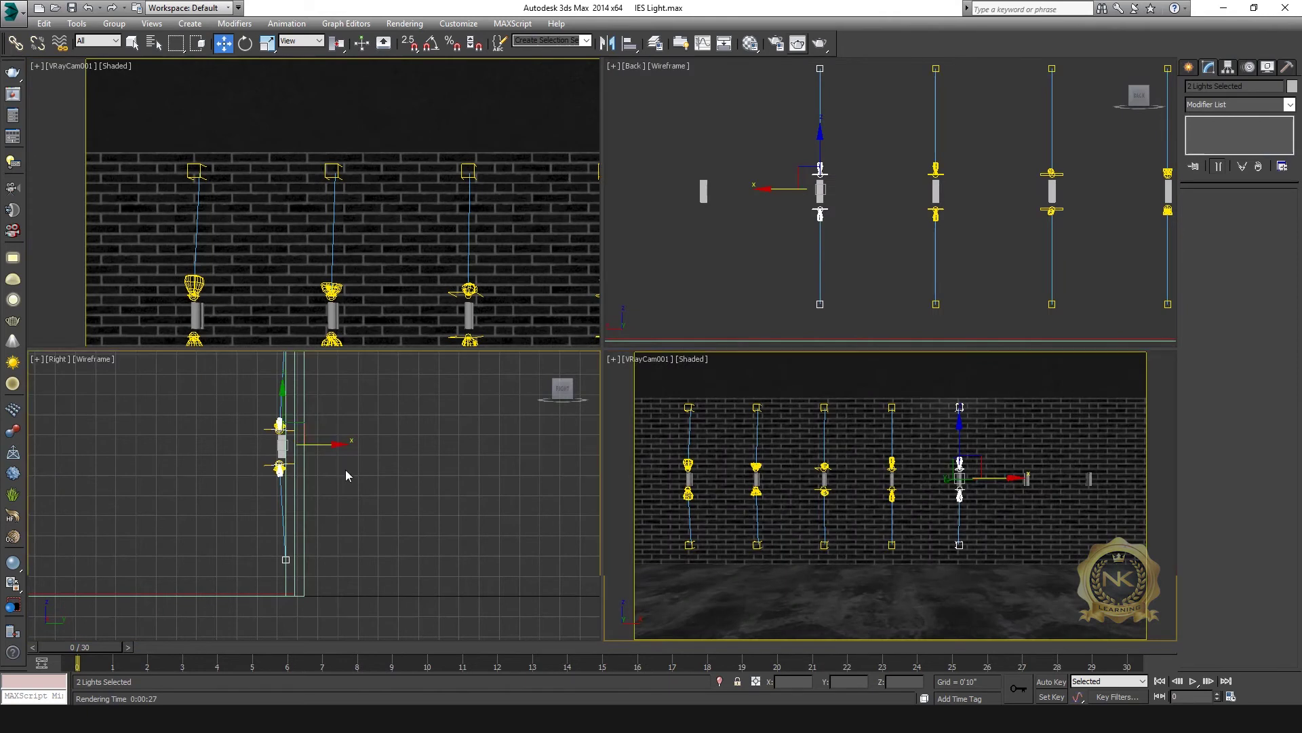
key(alt+w)
key(alt+w)
right_click(894, 239)
key(alt+w)
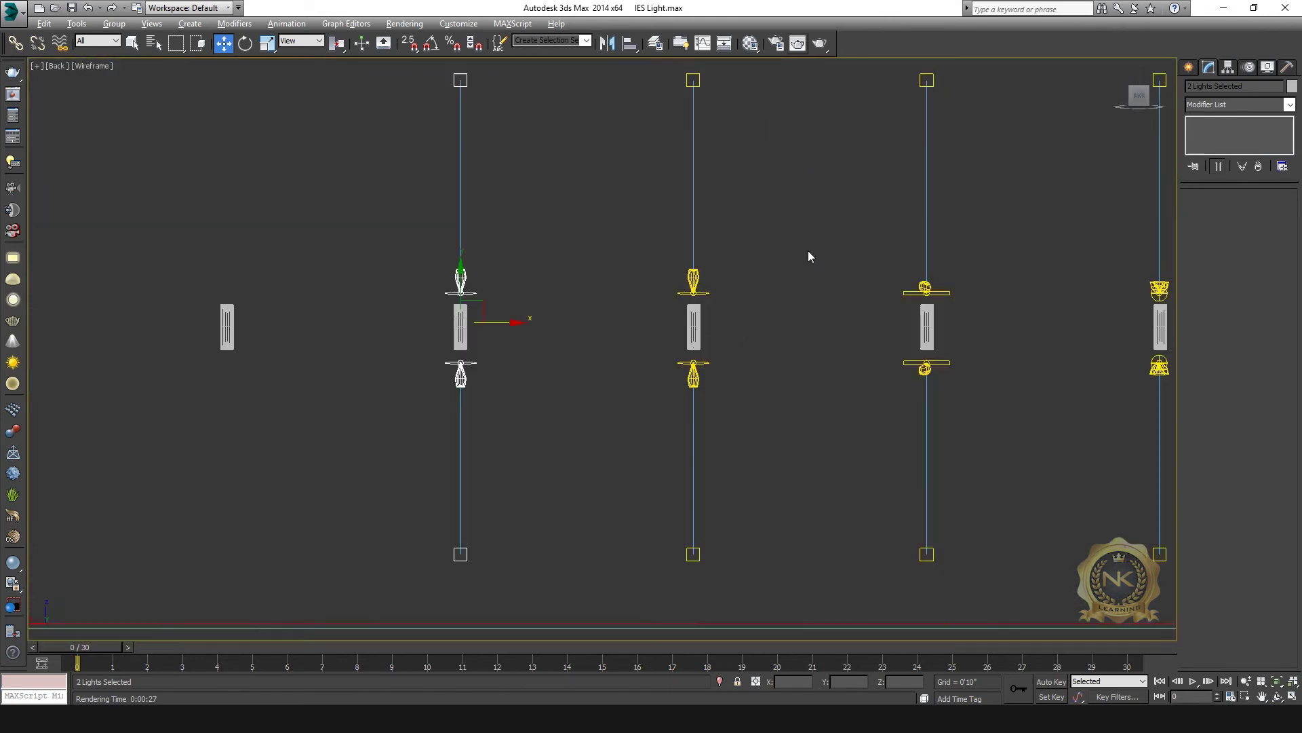
key(alt+w)
right_click(864, 488)
key(alt+w)
key(alt+w)
right_click(807, 215)
key(alt+w)
Load the 05 display.ies profile into the fifth lamp's upper light
click(741, 192)
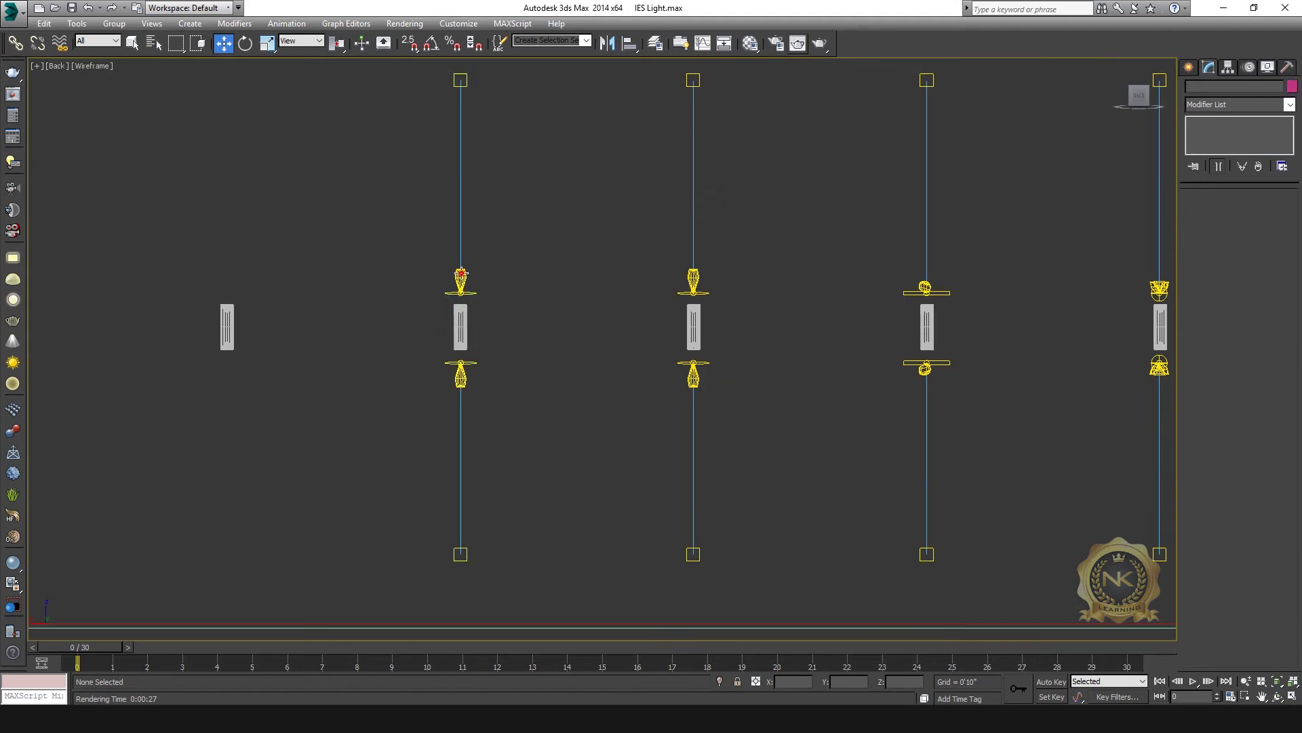
click(461, 279)
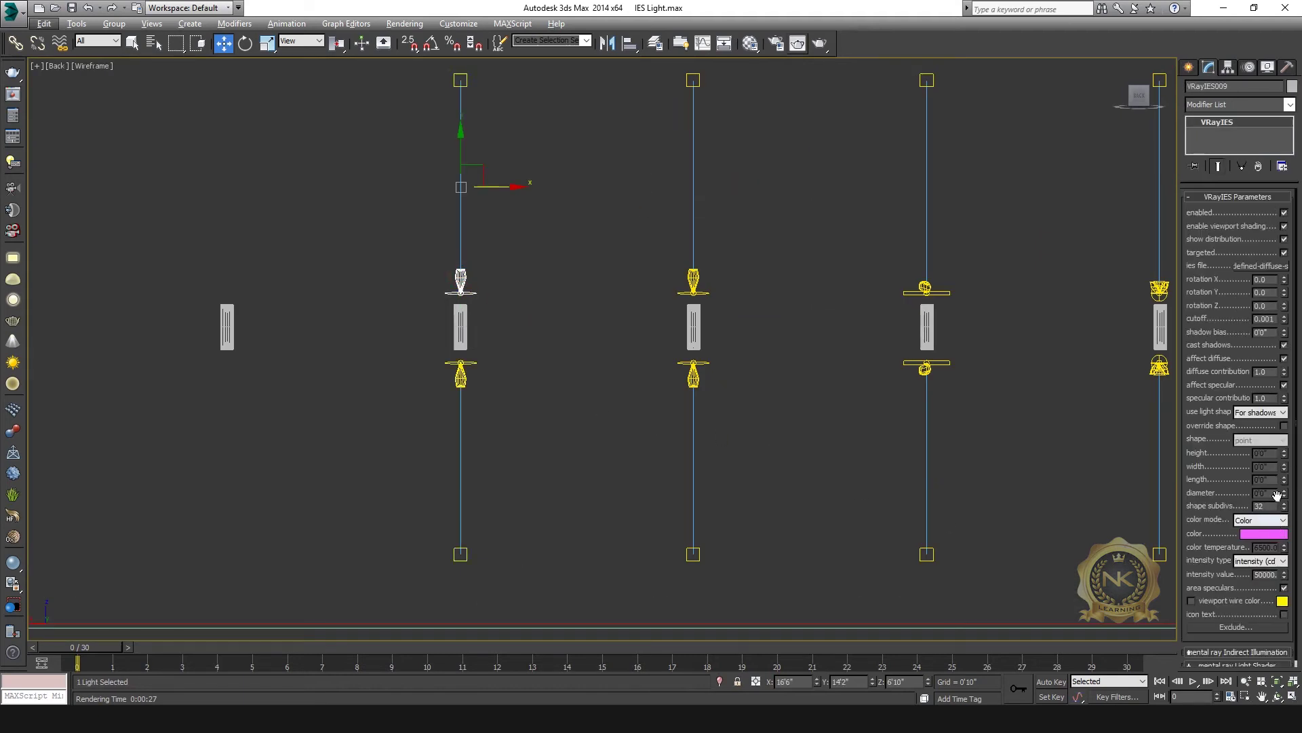
click(1259, 268)
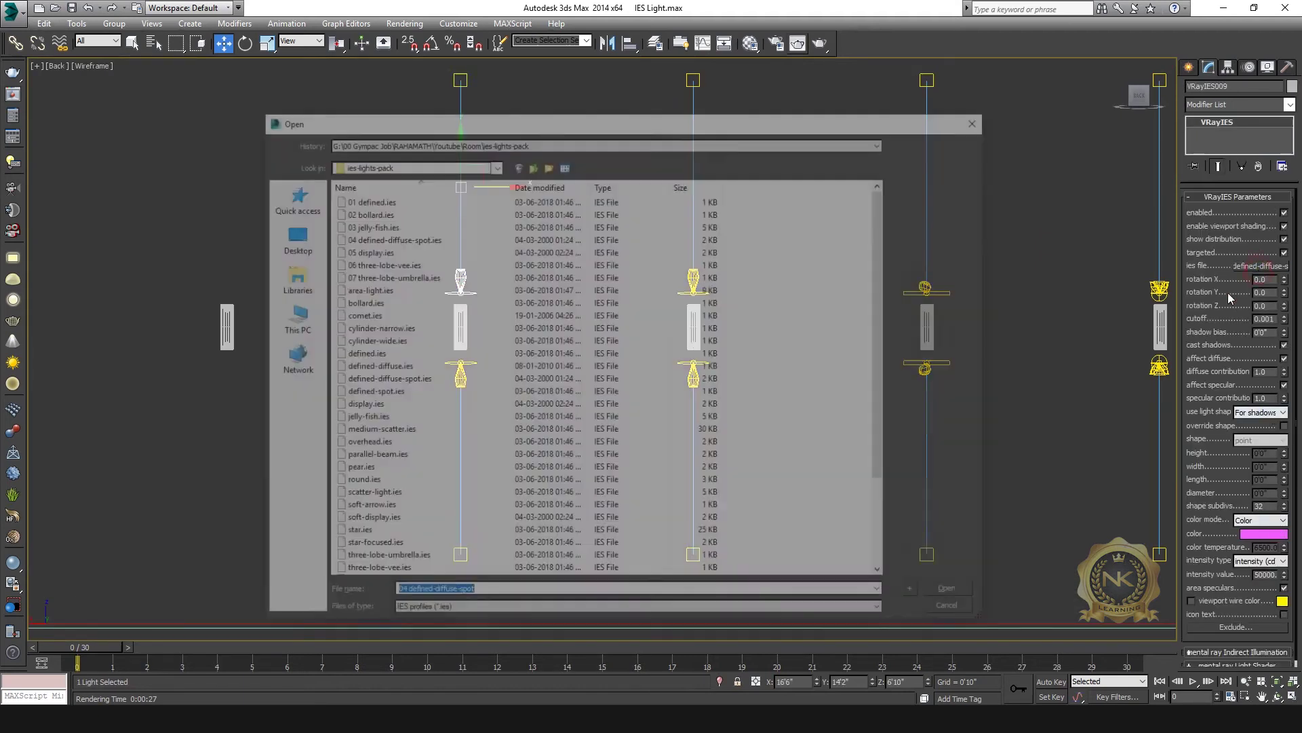
double_click(372, 251)
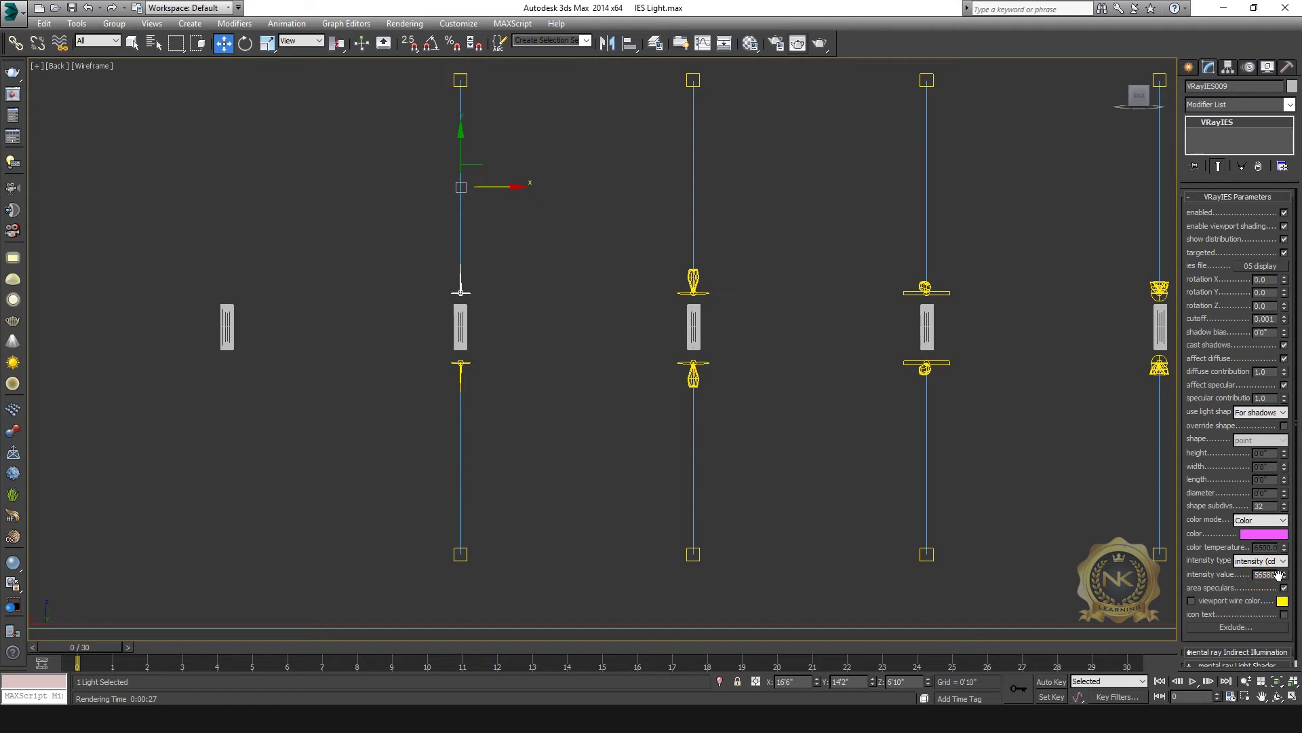
Set the fifth lamp's upper light to an intensity value of 100000 and change its color to pinkish red
text(1)
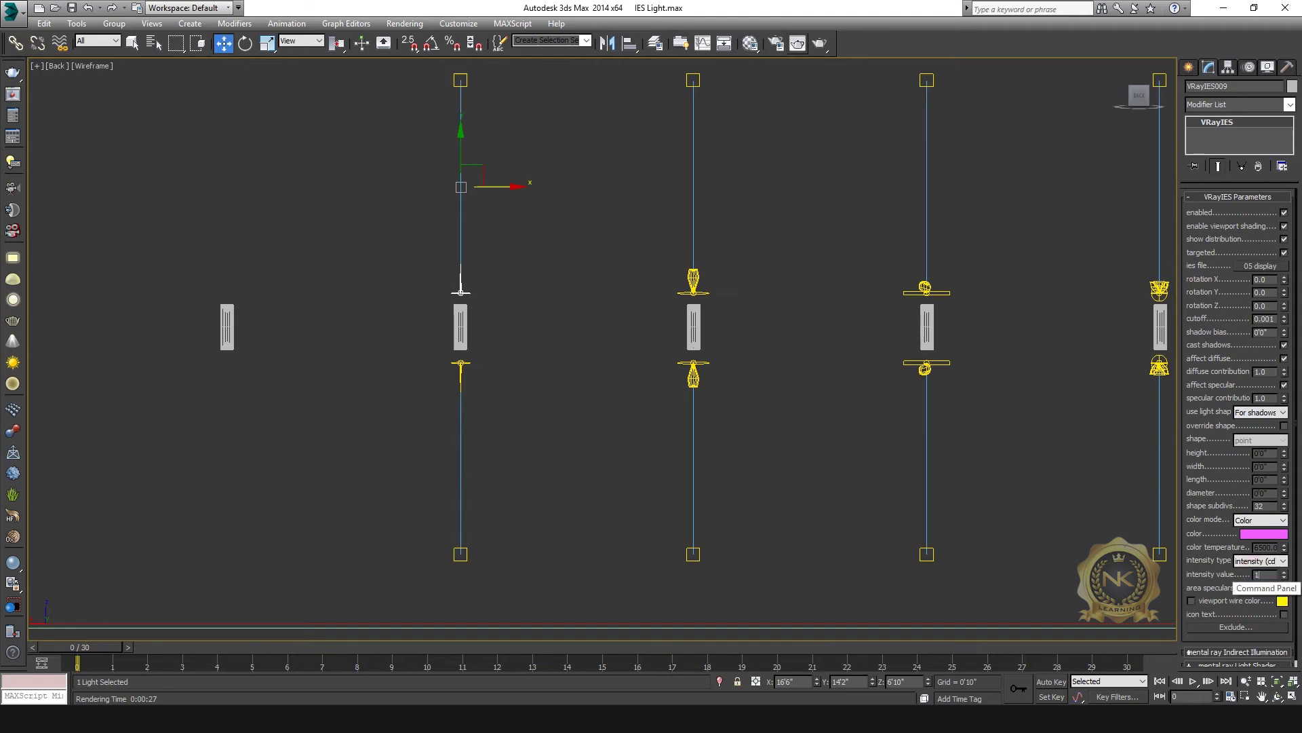
text(00000)
click(1263, 534)
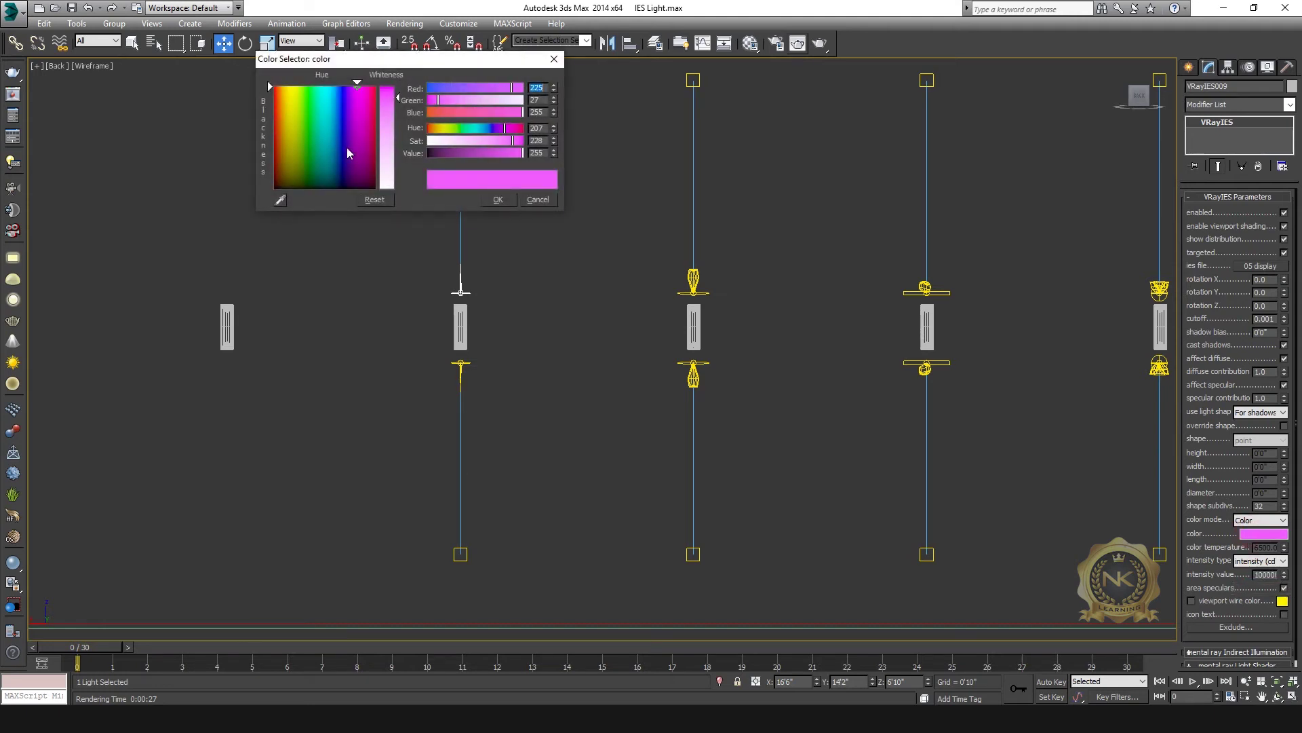
drag(365, 99, 370, 86)
click(507, 197)
Show the camera view full size, restore the V-Ray frame buffer, and redraw the render region as a tall strip around the fifth lamp
key(alt+w)
right_click(929, 458)
key(alt+w)
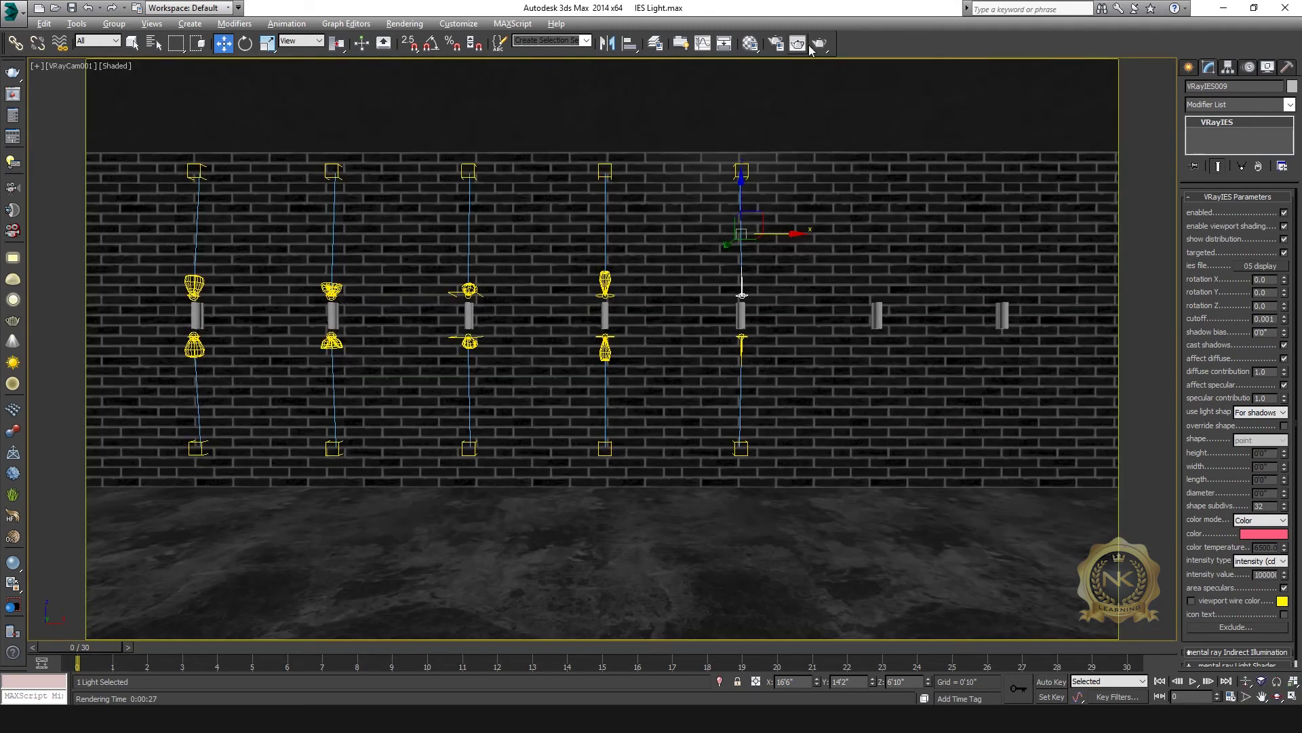
click(536, 669)
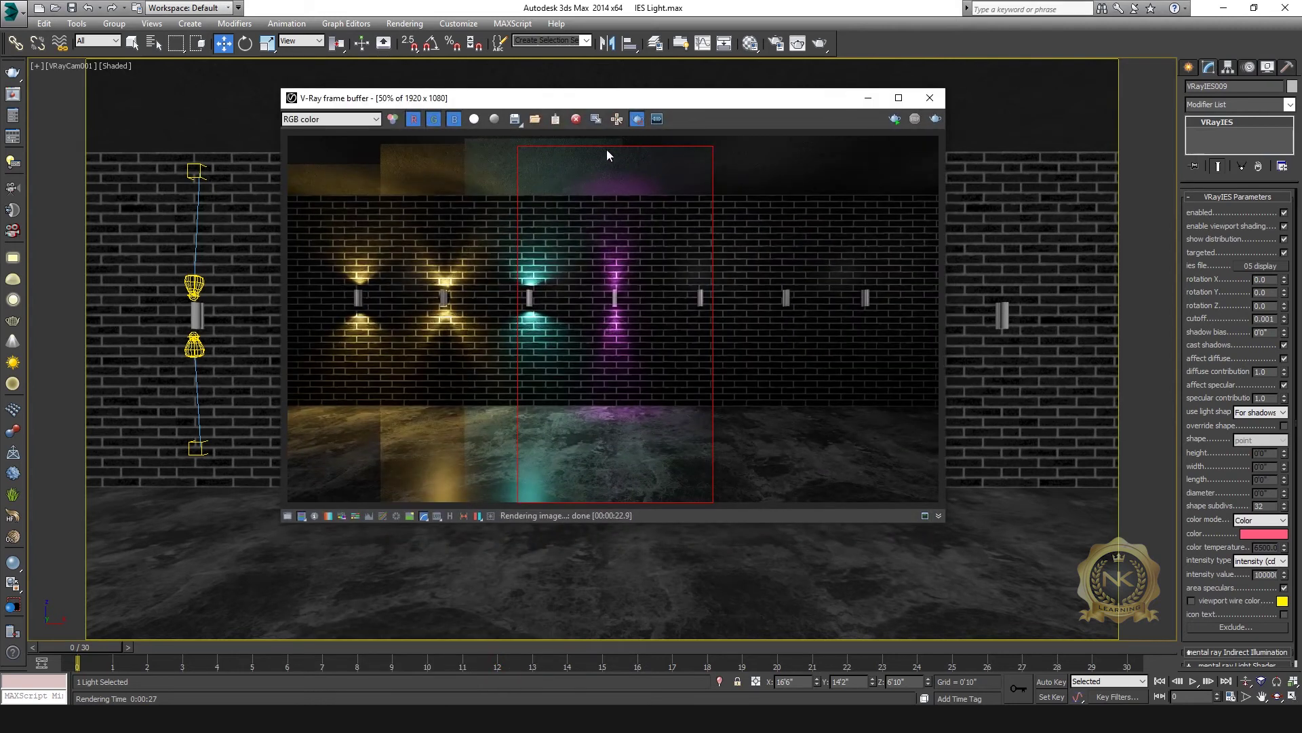
drag(607, 141, 800, 511)
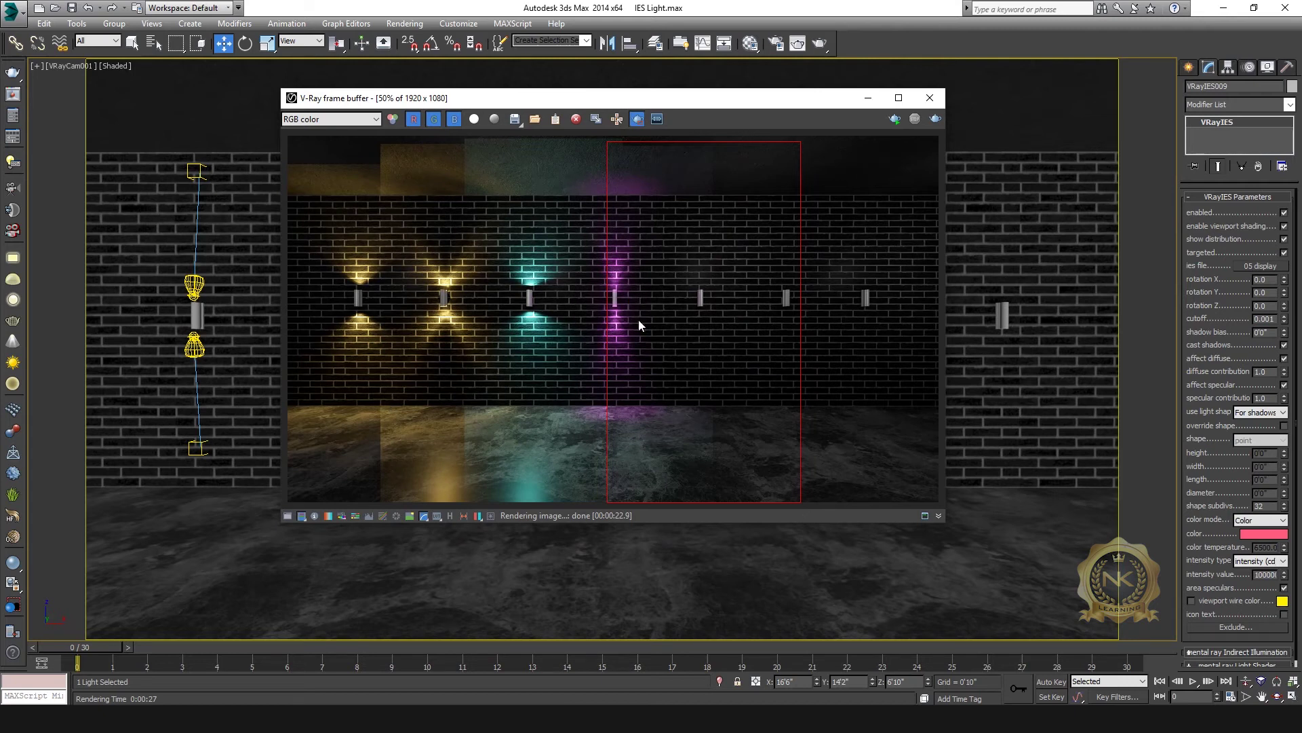
Render the fifth lamp's region and check the 05 display preview image in the ies-lights-pack folder
click(936, 119)
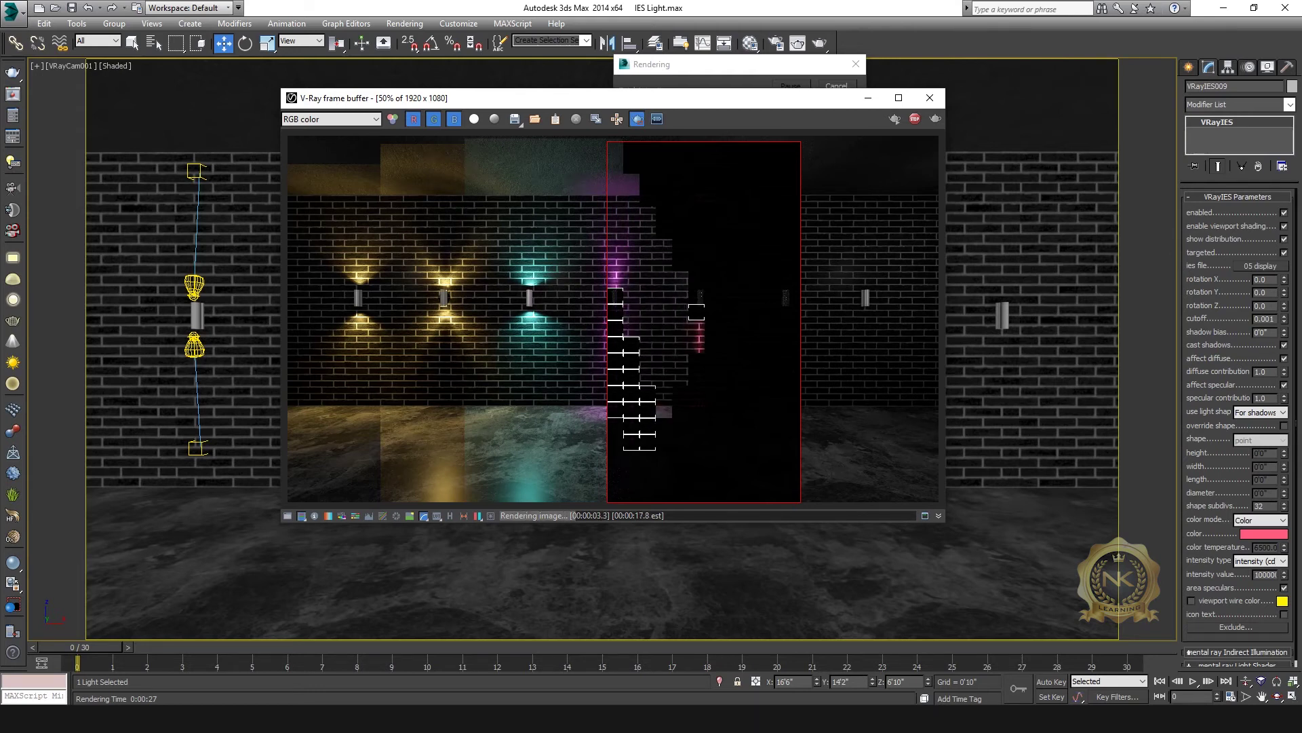
mouse_move(317, 719)
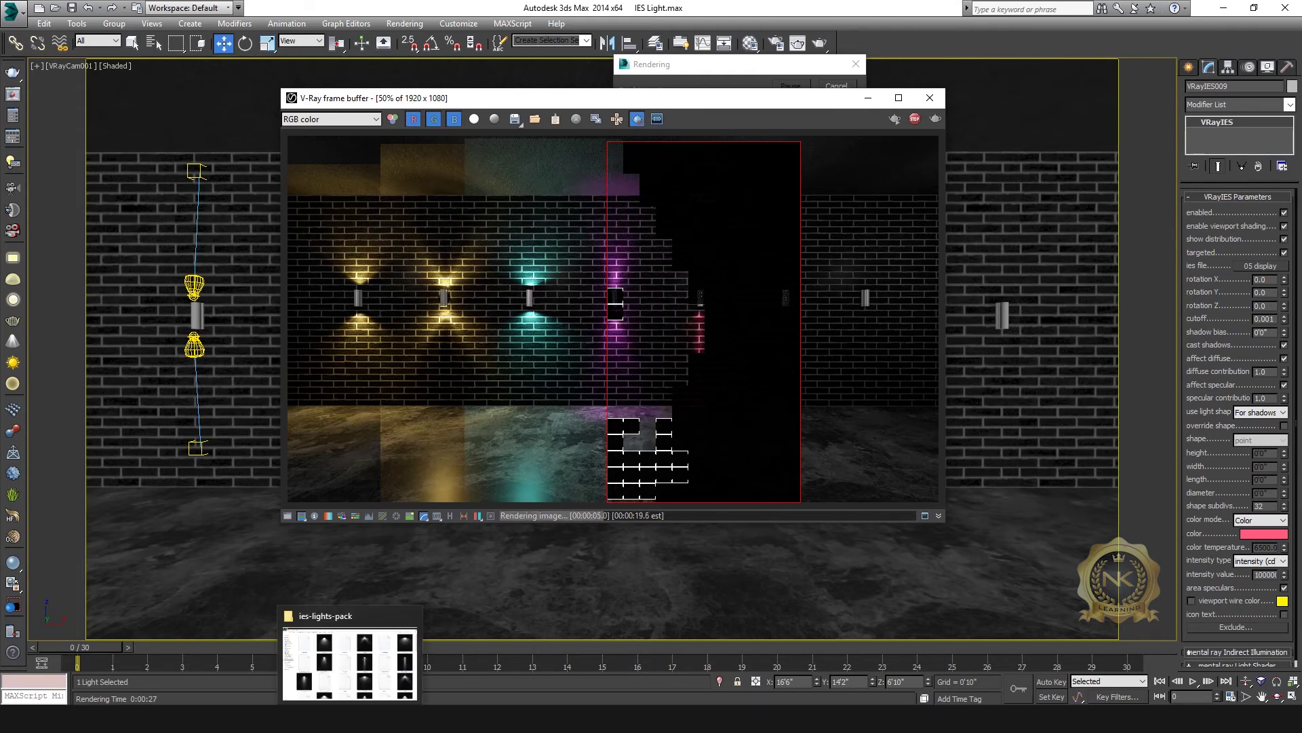
click(350, 658)
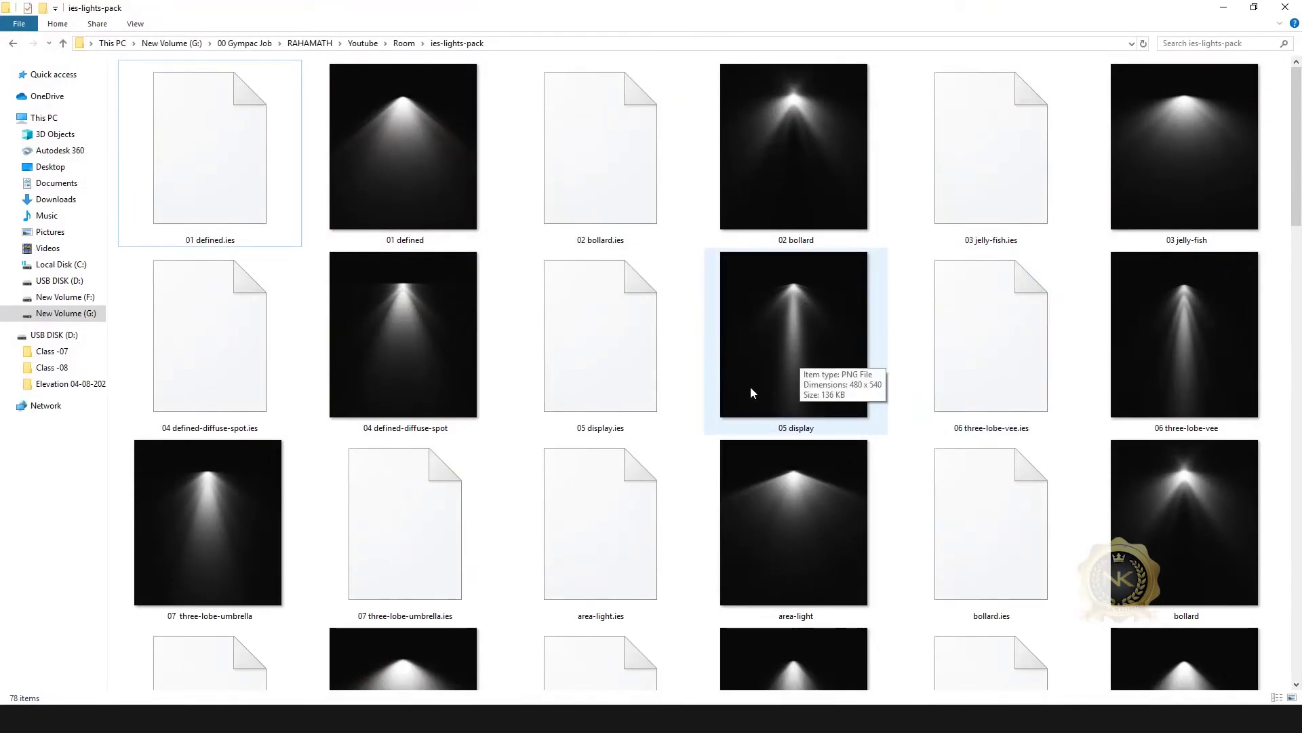
click(1223, 8)
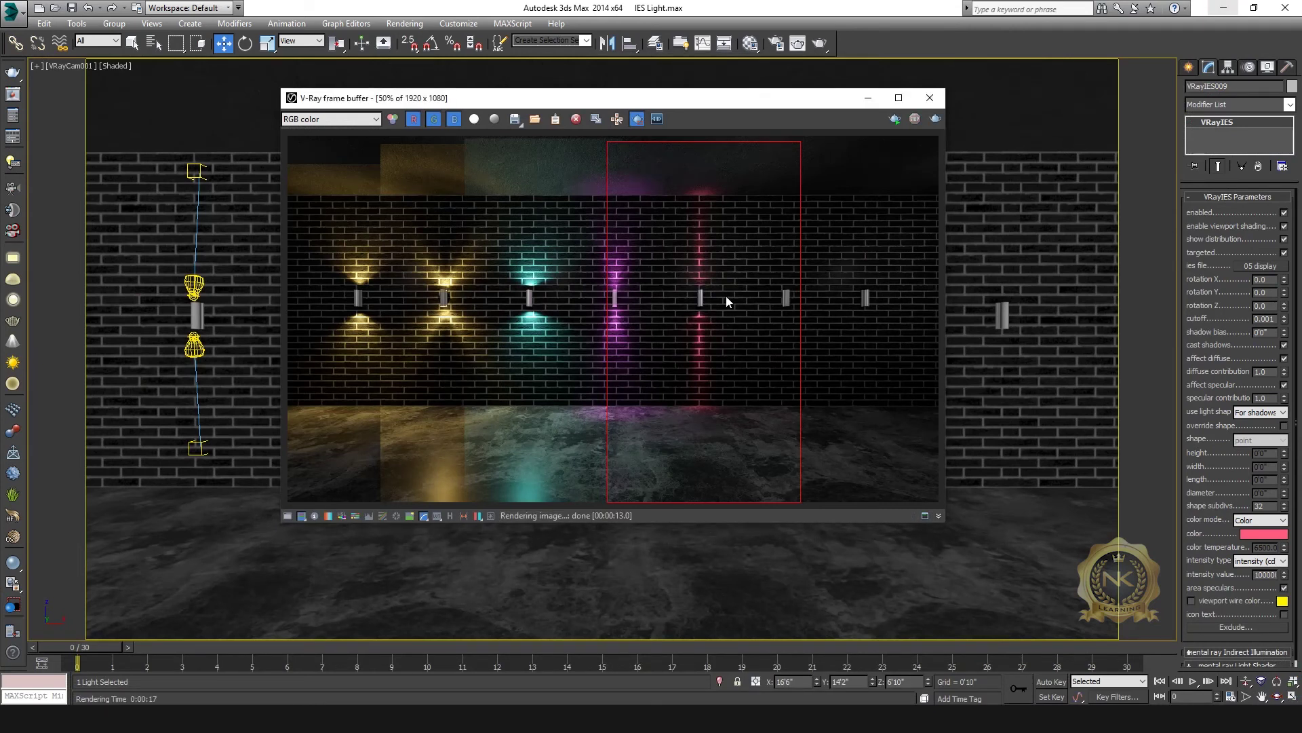
Examine the fifth lamp's light pattern in the enlarged V-Ray frame buffer, and minimize the buffer
click(898, 98)
scroll(756, 333, up, 2)
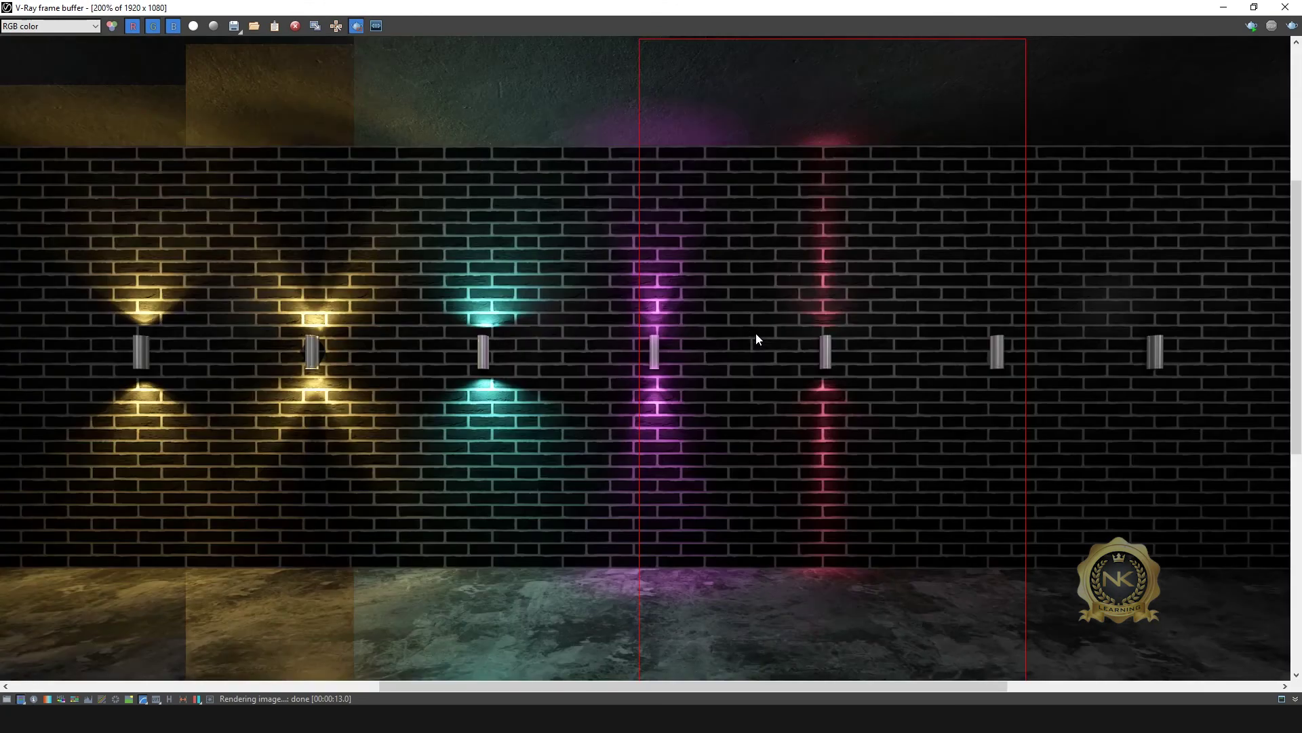
scroll(865, 311, down, 1)
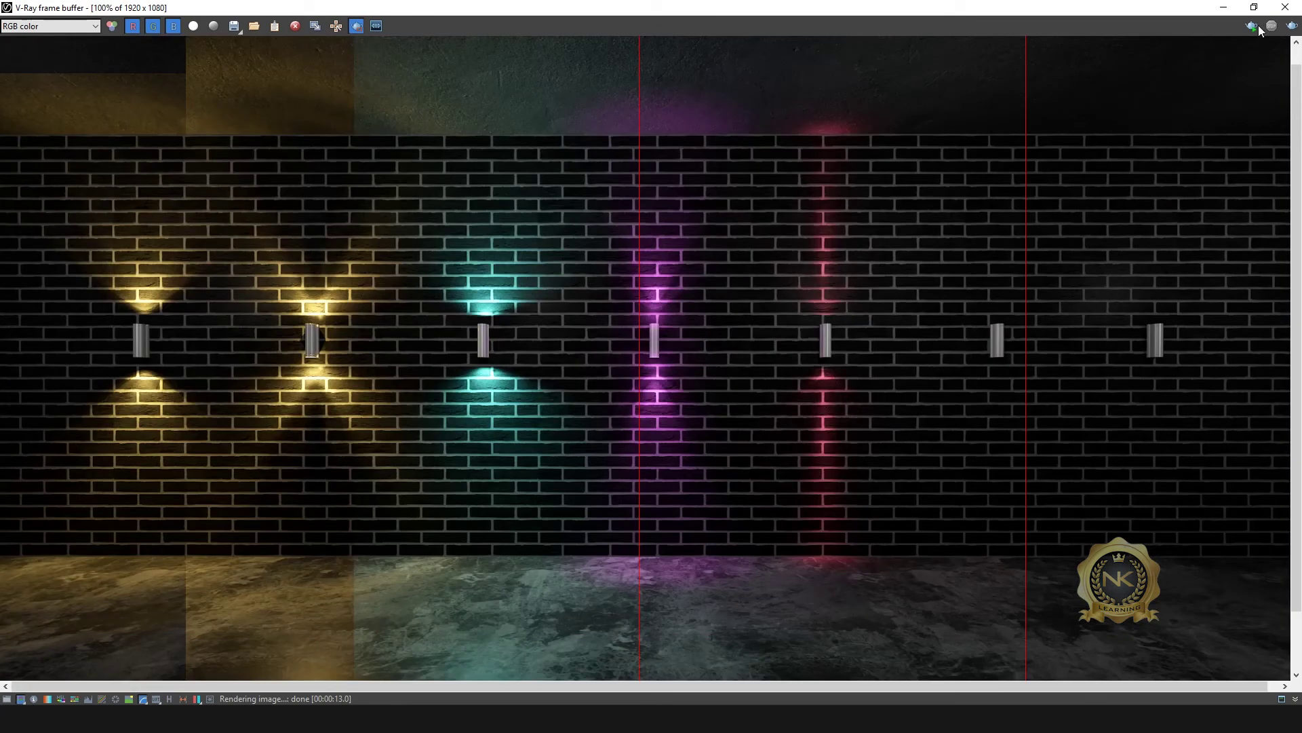
click(1223, 8)
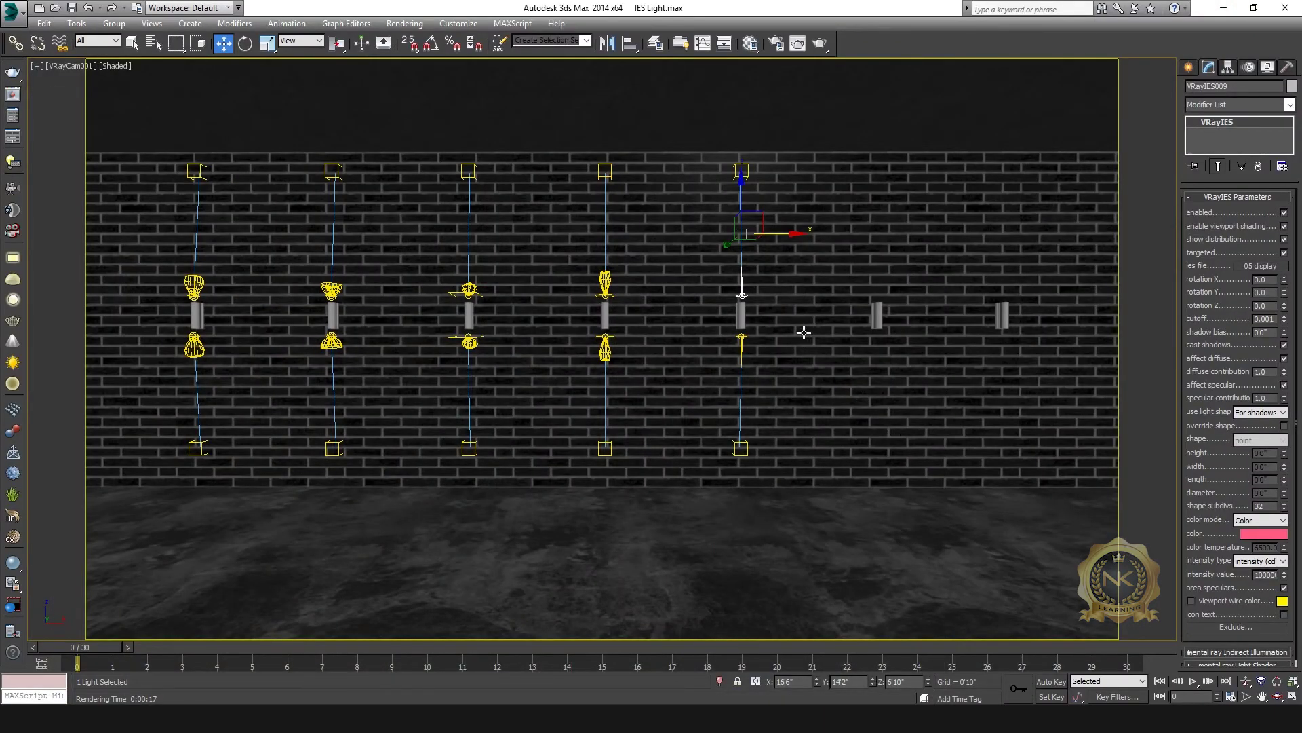
Clone the fifth lamp's two lights with their targets once onto the sixth lamp in the Back view
key(alt+w)
right_click(929, 272)
key(alt+w)
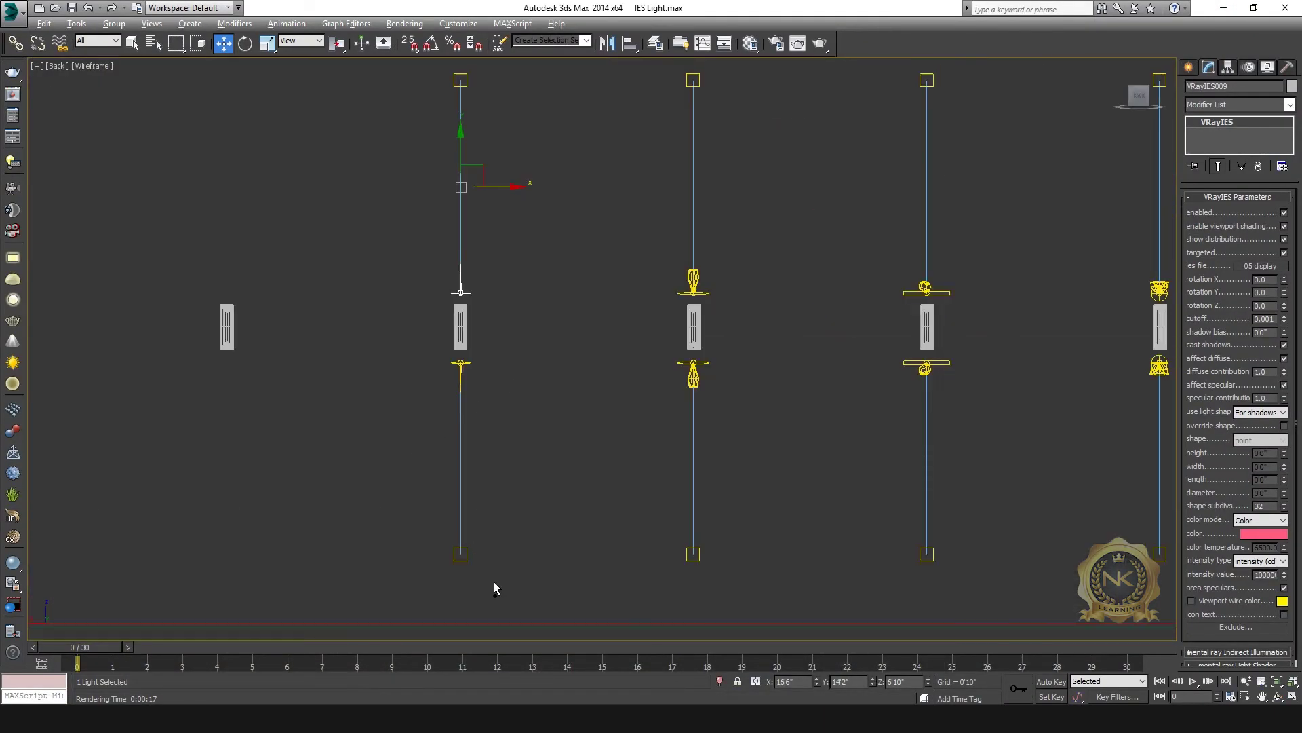
ctrl+drag(426, 364, 427, 360)
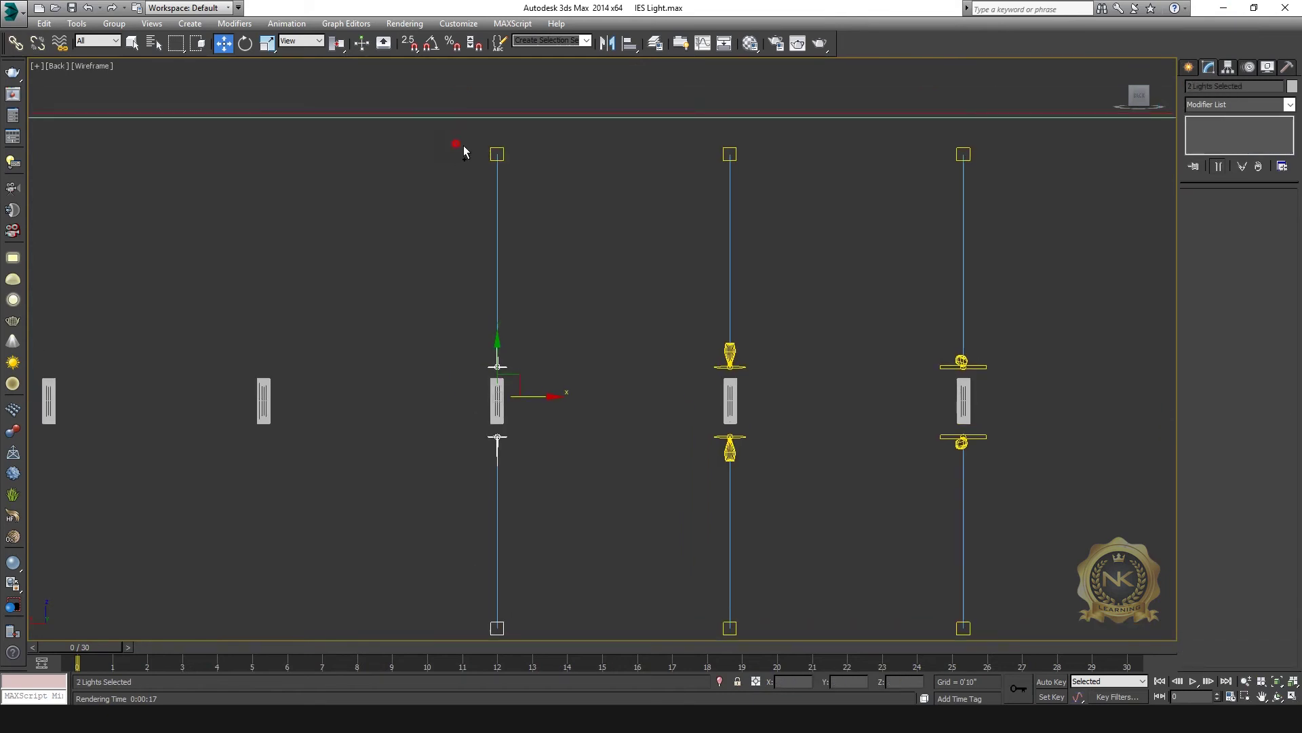
ctrl+drag(556, 380, 556, 379)
middle_drag(556, 378, 834, 358)
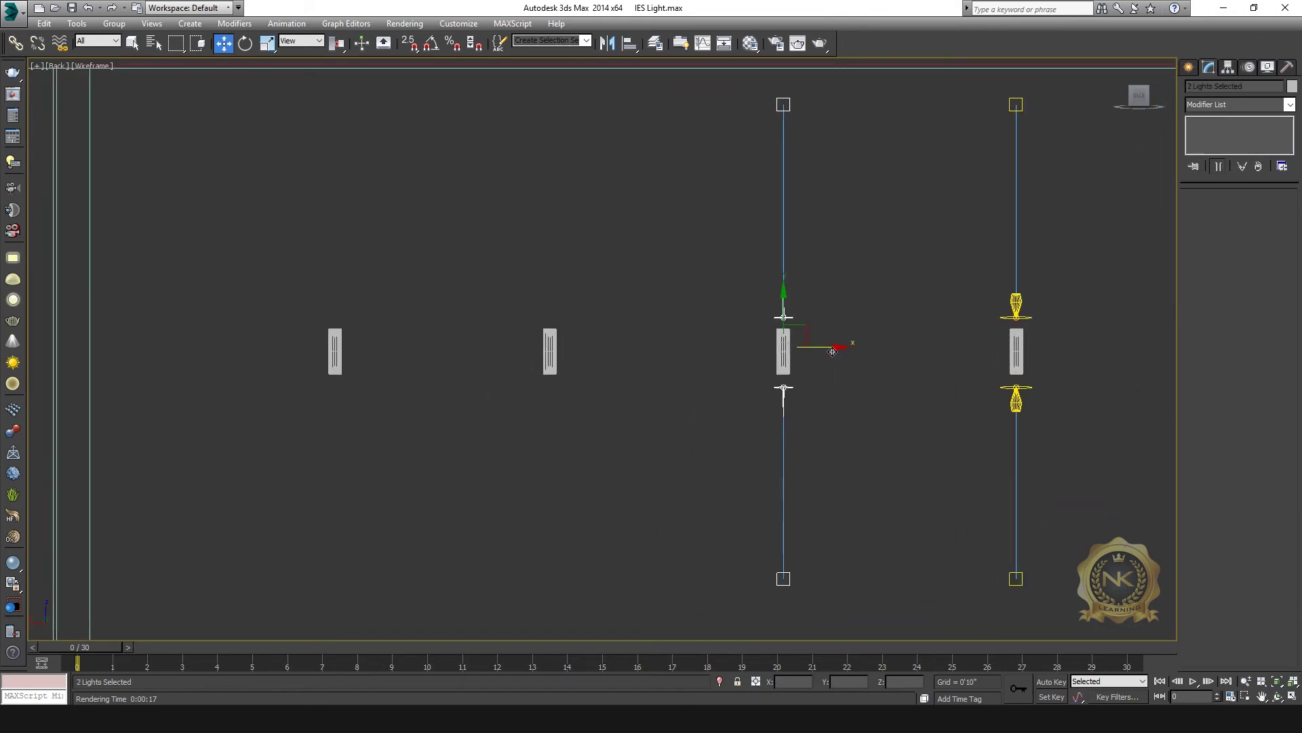
shift+drag(783, 349, 548, 349)
click(651, 417)
key(alt+w)
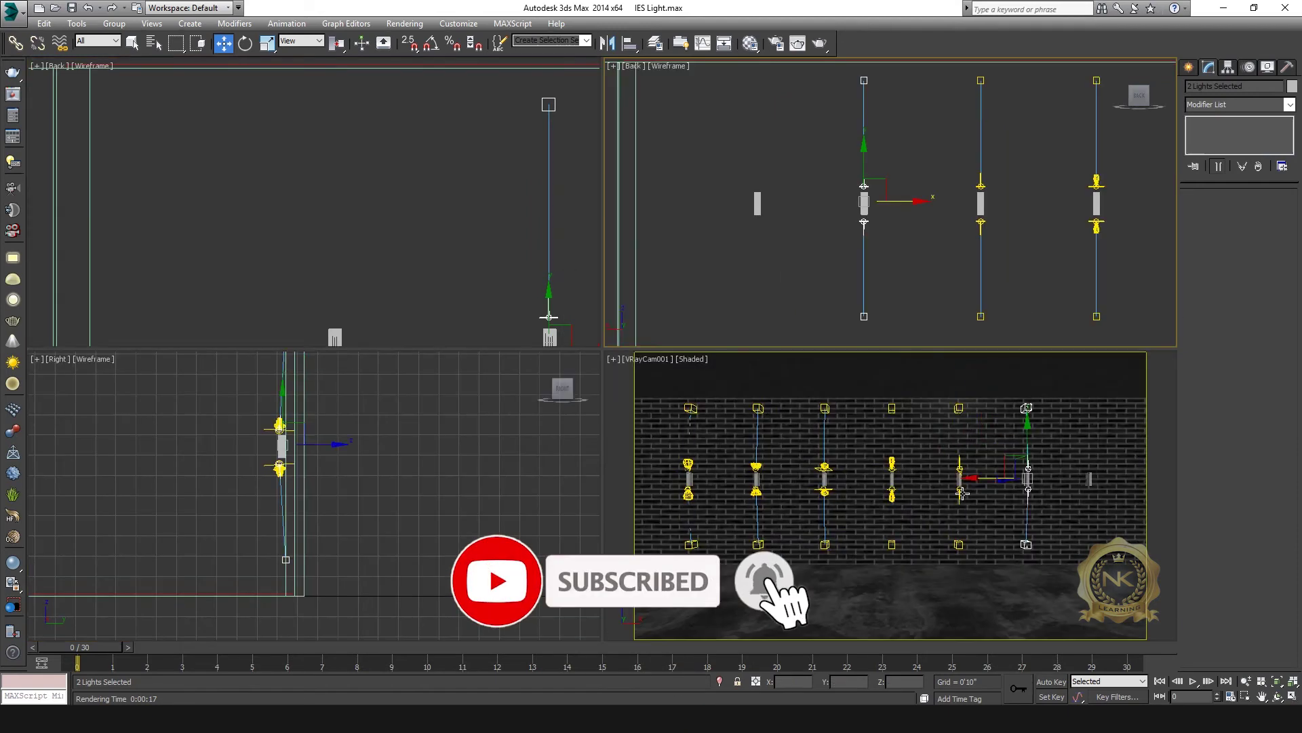
key(alt+w)
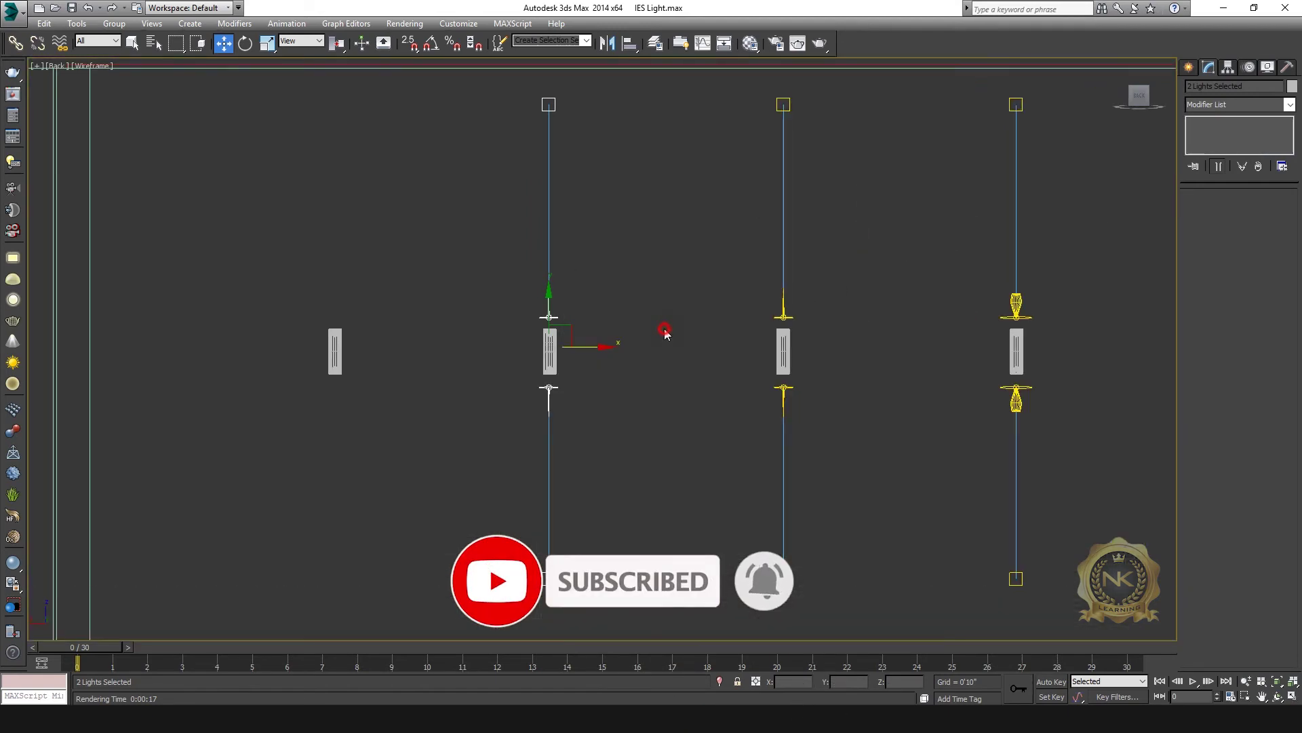
Load the 06 three-lobe-vee.ies profile into the sixth lamp's lower light
click(550, 397)
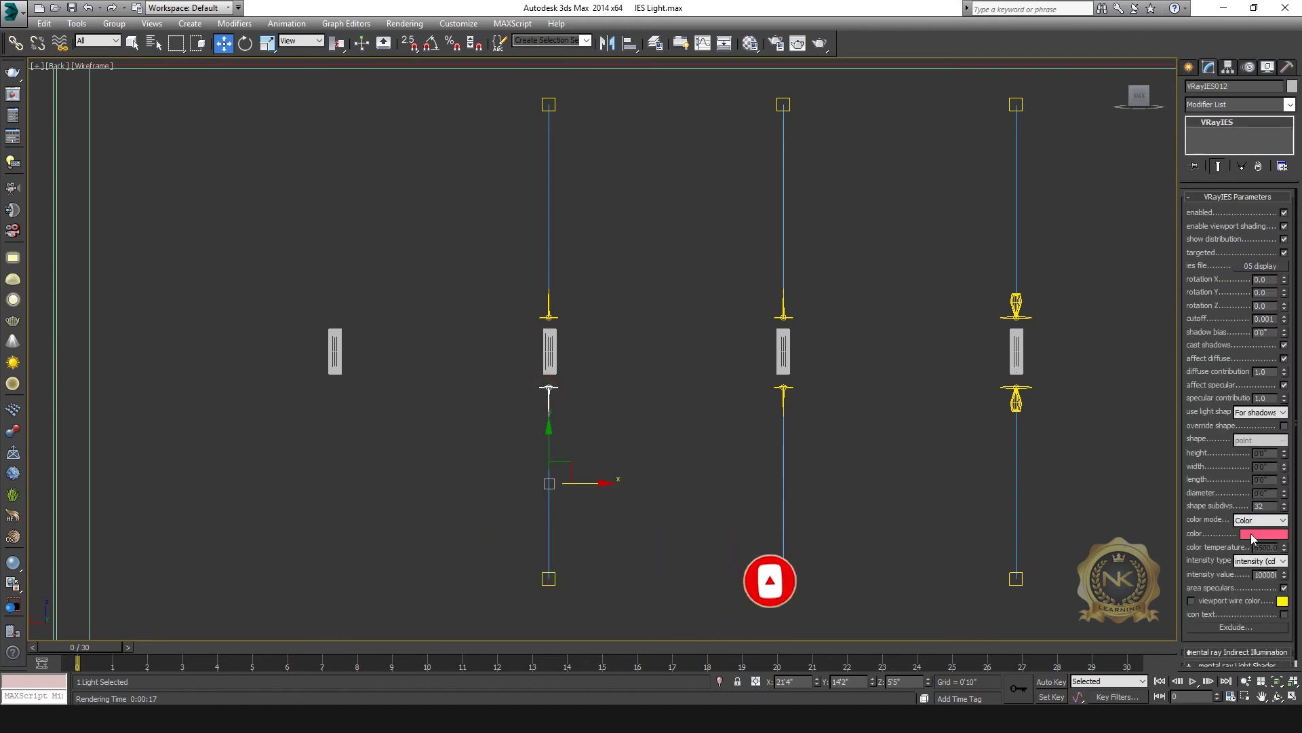
click(1264, 266)
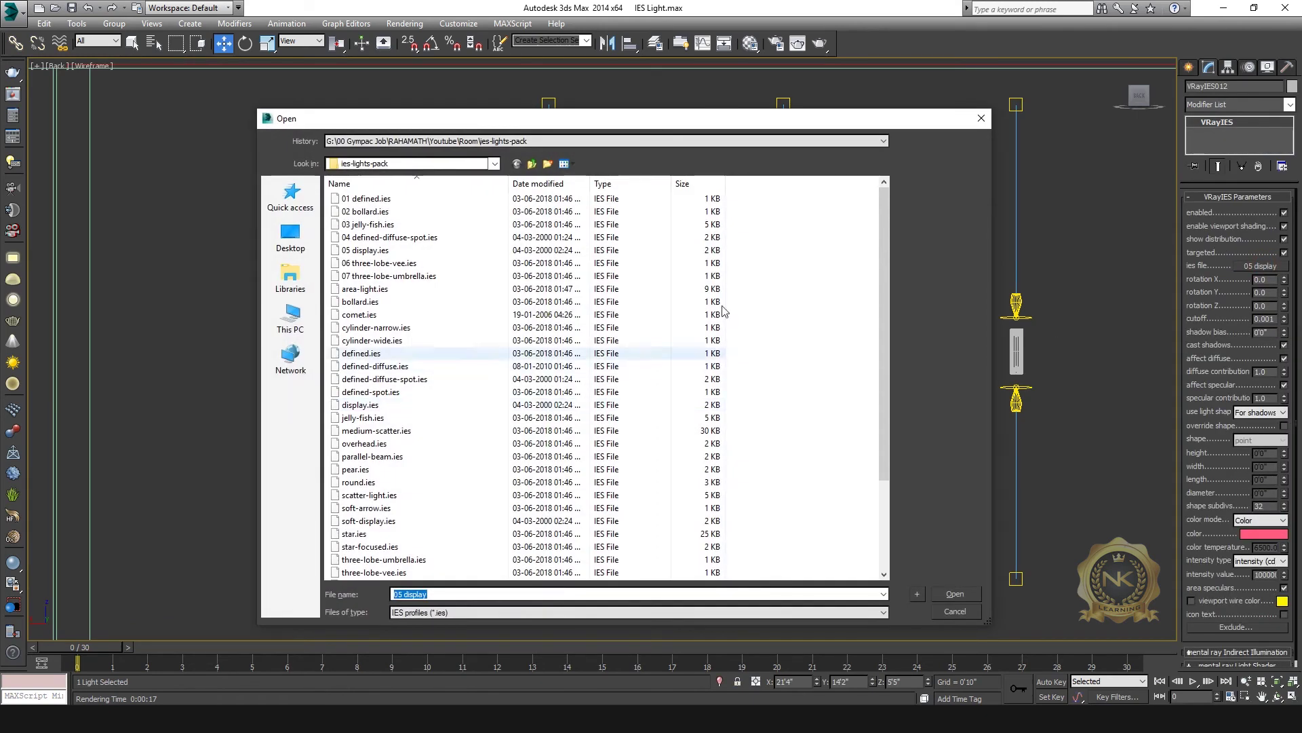
click(394, 264)
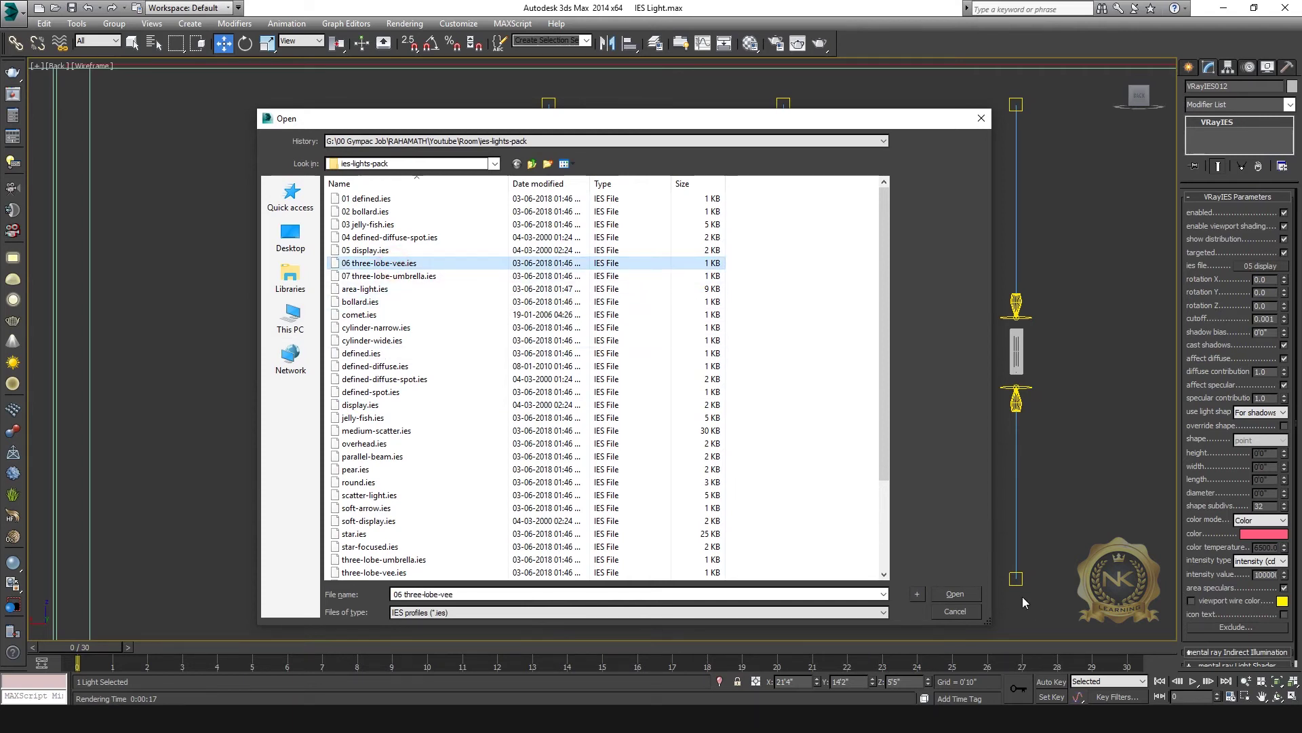
click(953, 594)
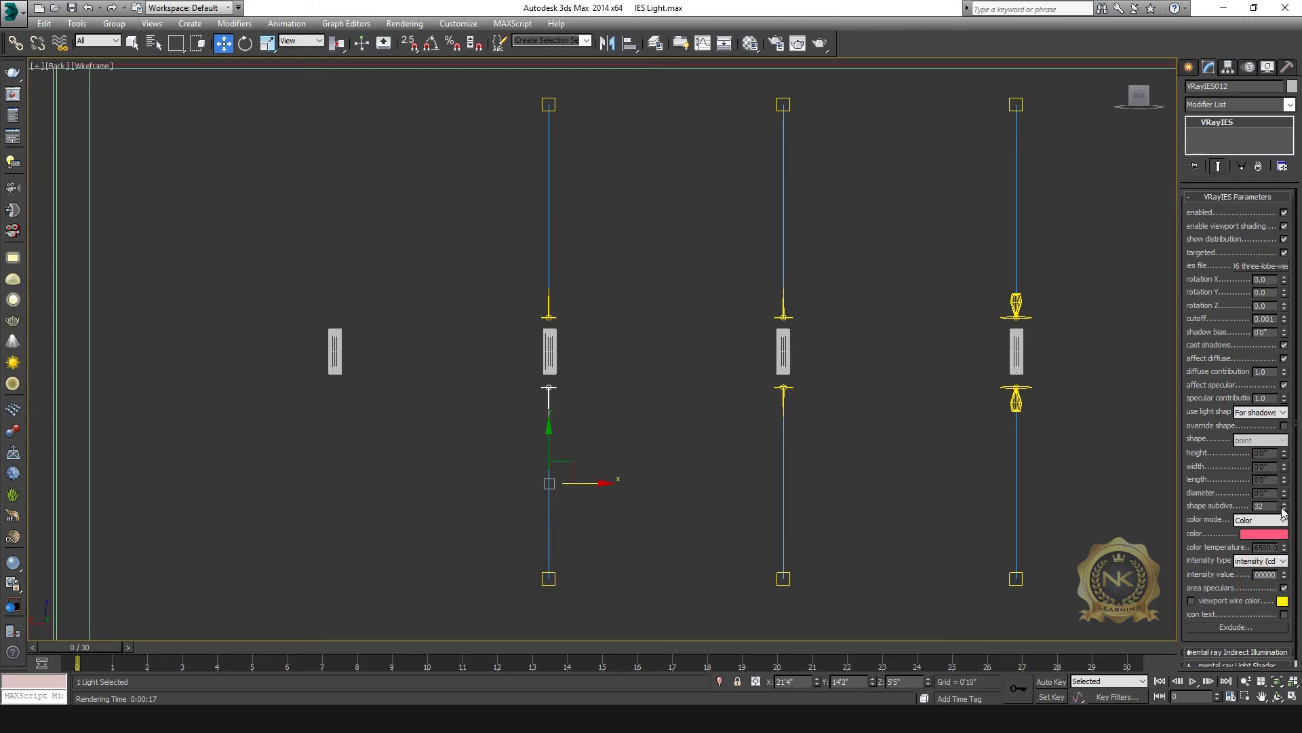
Change the color of the sixth lamp's lower light to pure red
click(1264, 535)
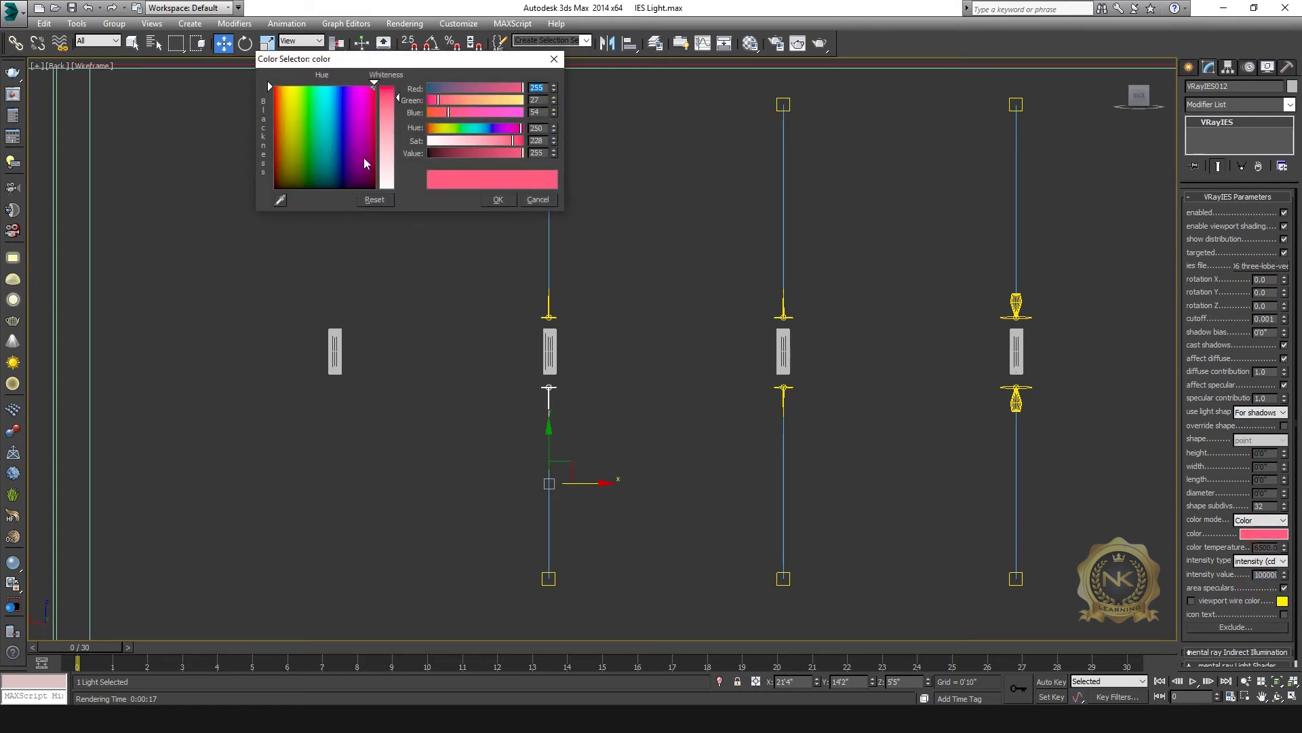
drag(354, 83, 398, 86)
click(497, 199)
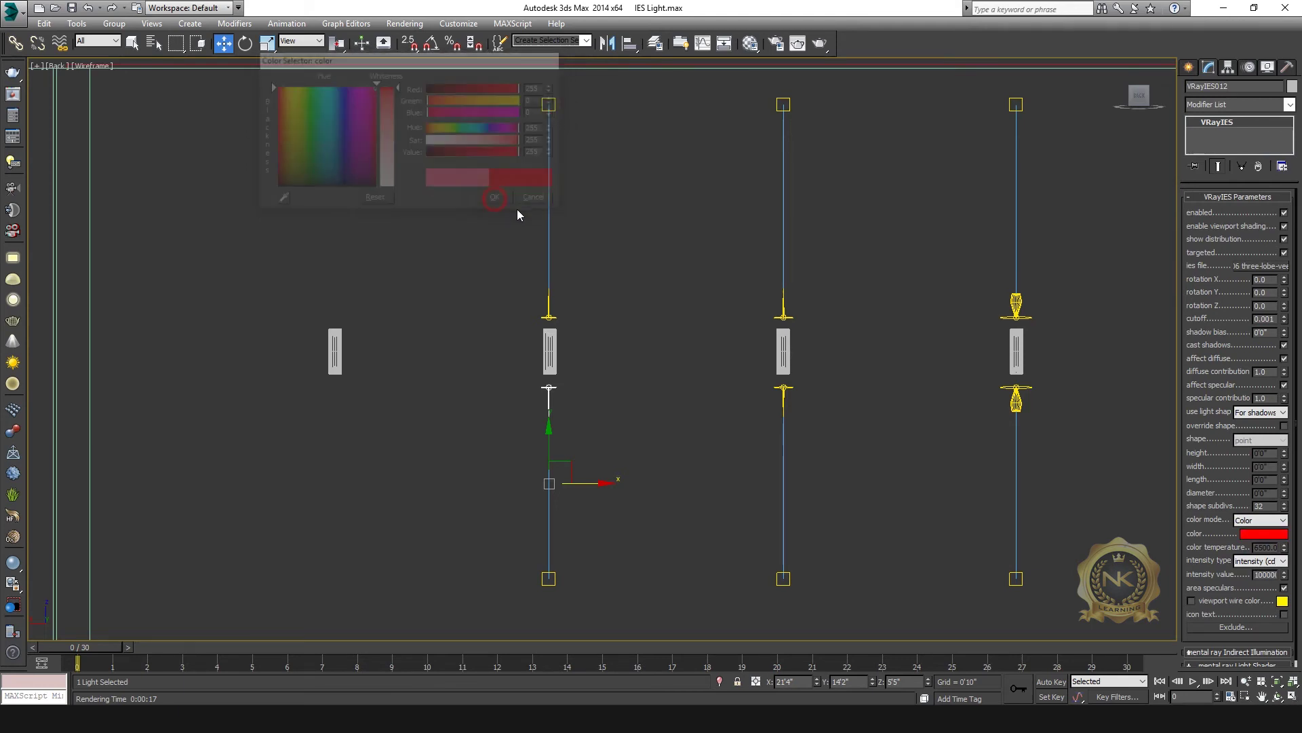
Show the camera view full size, restore the V-Ray frame buffer, and redraw the render region as a tall strip around the sixth lamp
key(alt+w)
right_click(861, 517)
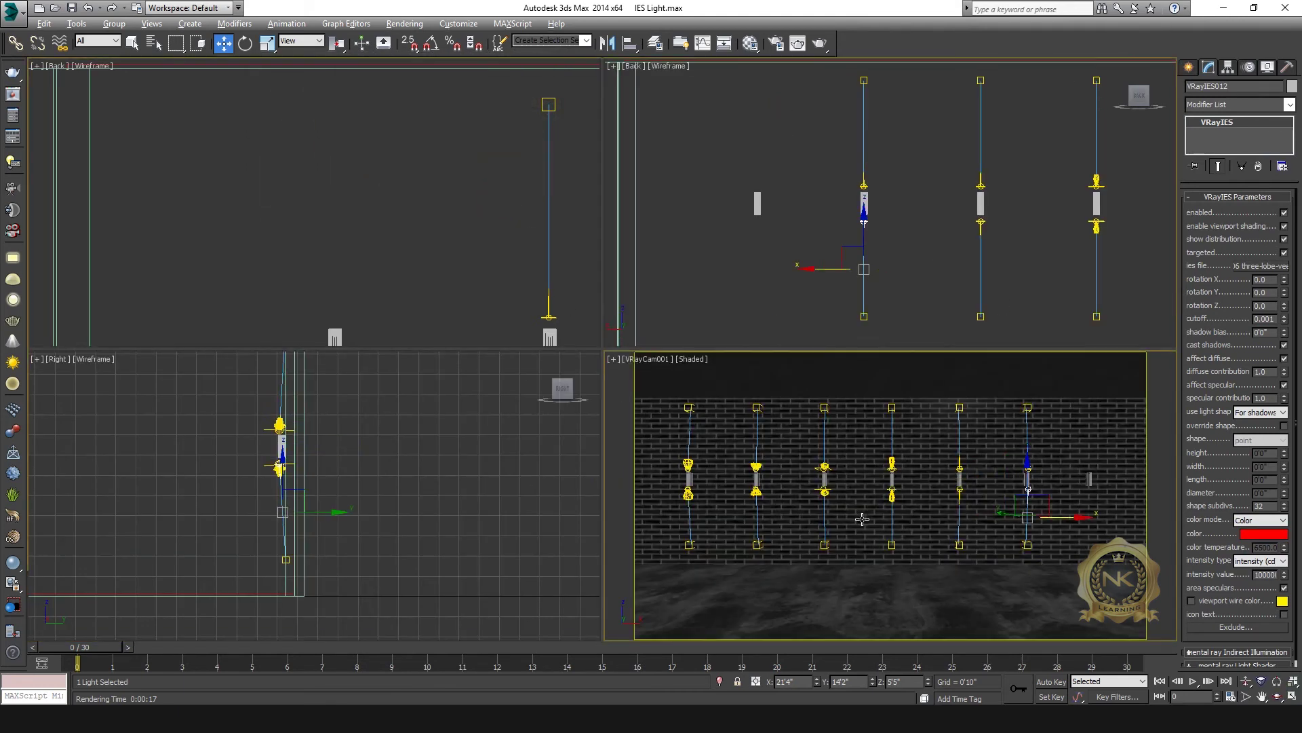
key(alt+w)
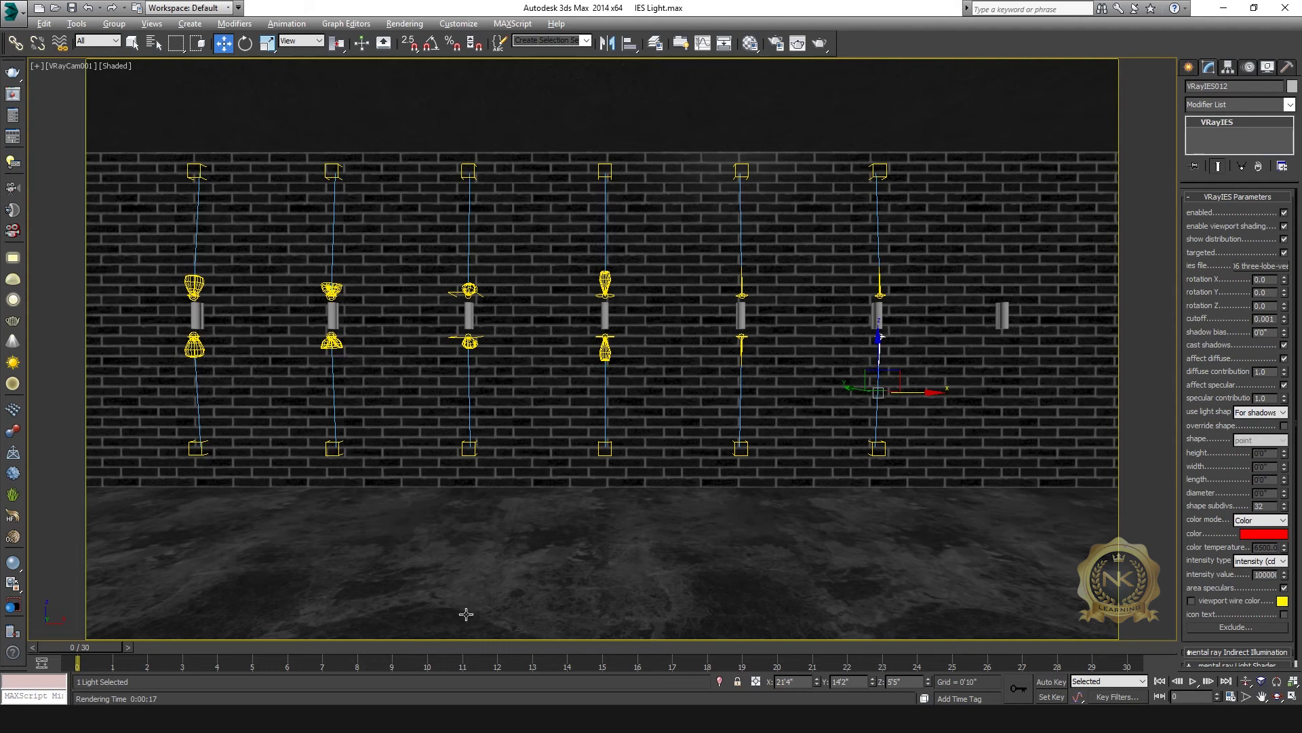
mouse_move(417, 719)
click(489, 654)
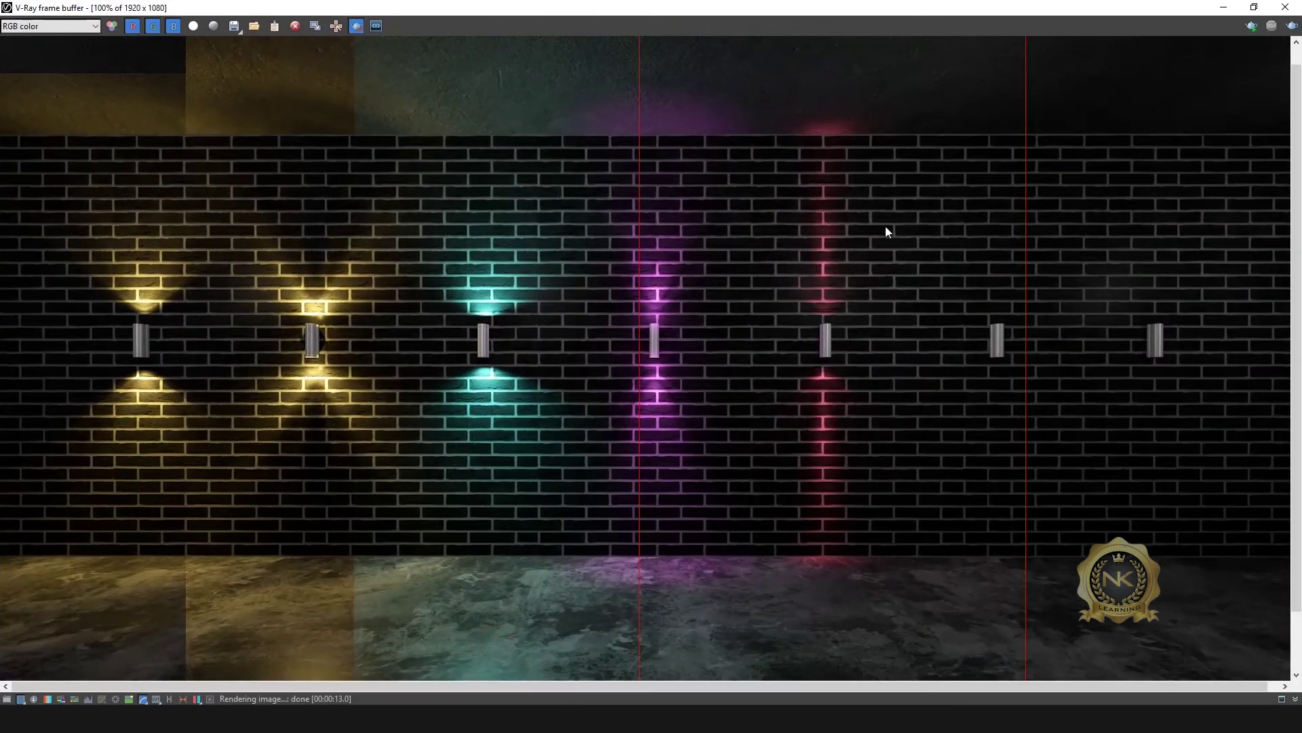
scroll(928, 213, down, 2)
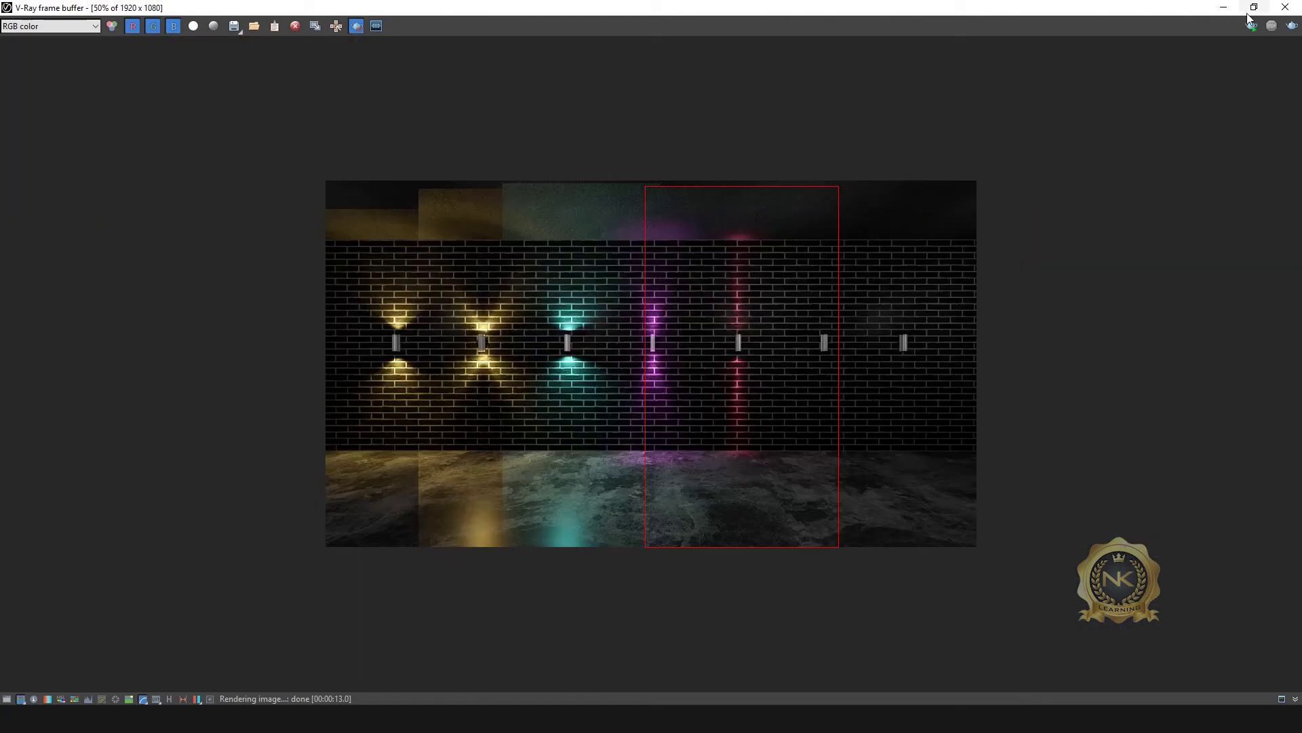
click(1255, 8)
click(638, 124)
click(638, 120)
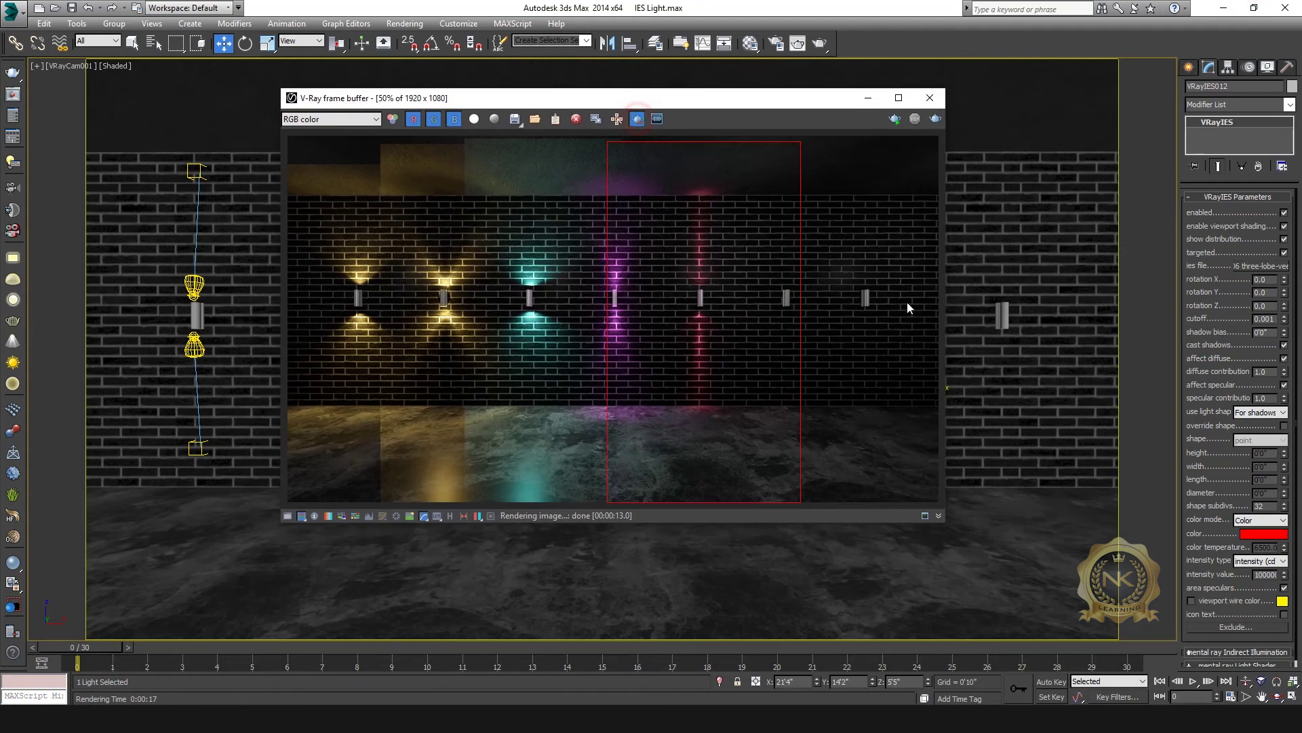
click(877, 154)
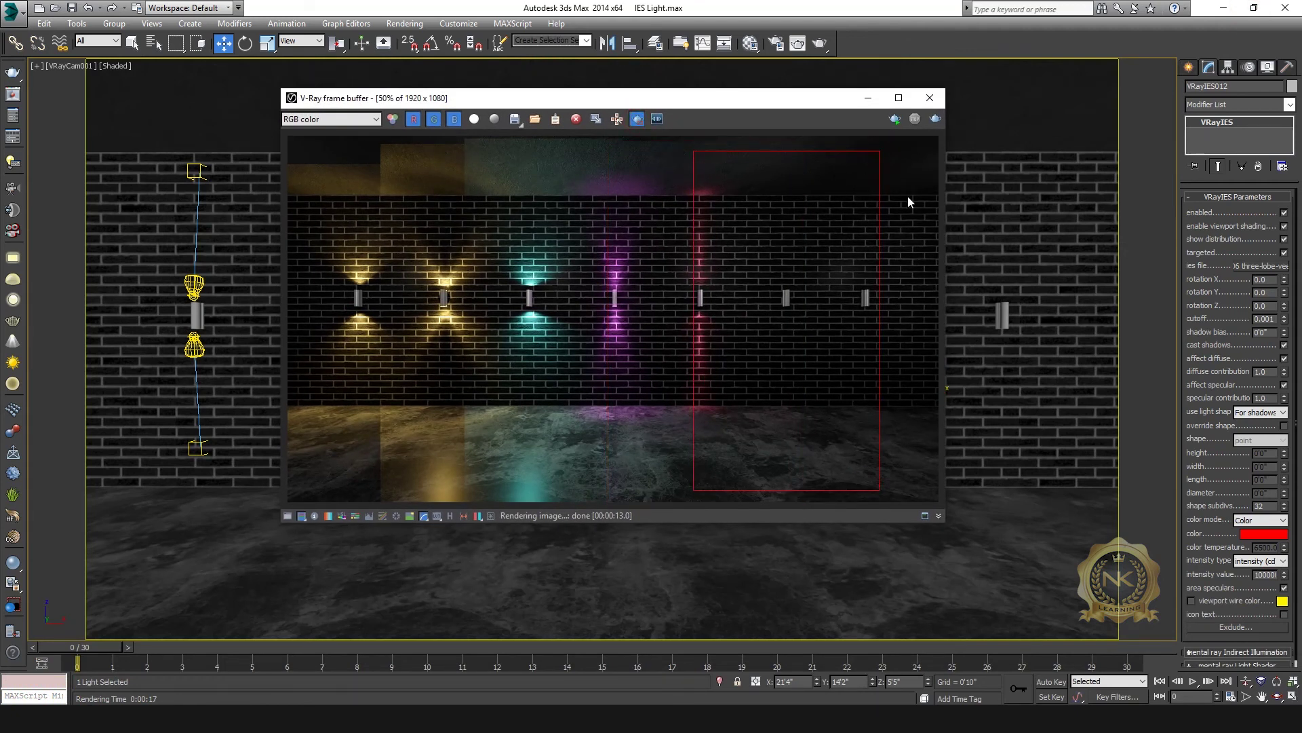
Render the sixth lamp's region, examine its light pattern in the enlarged frame buffer, and minimize the buffer
click(934, 119)
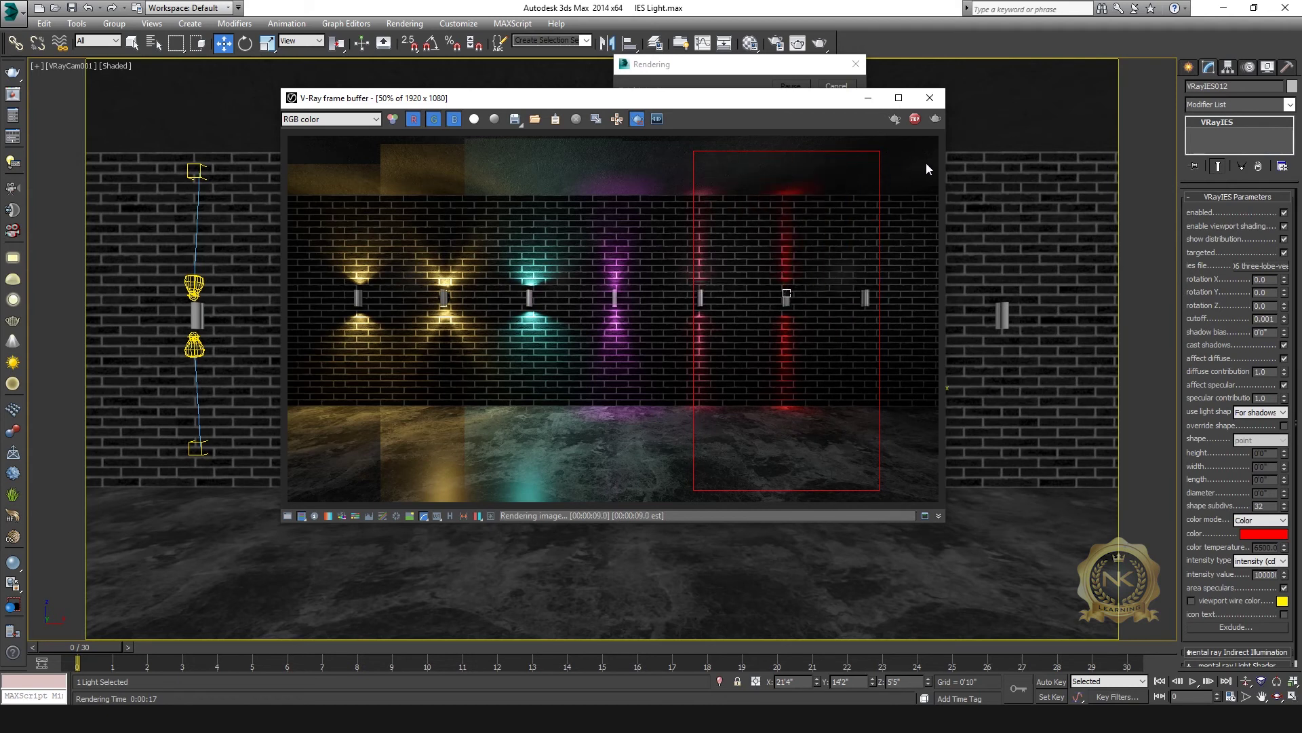
click(898, 99)
scroll(852, 308, up, 2)
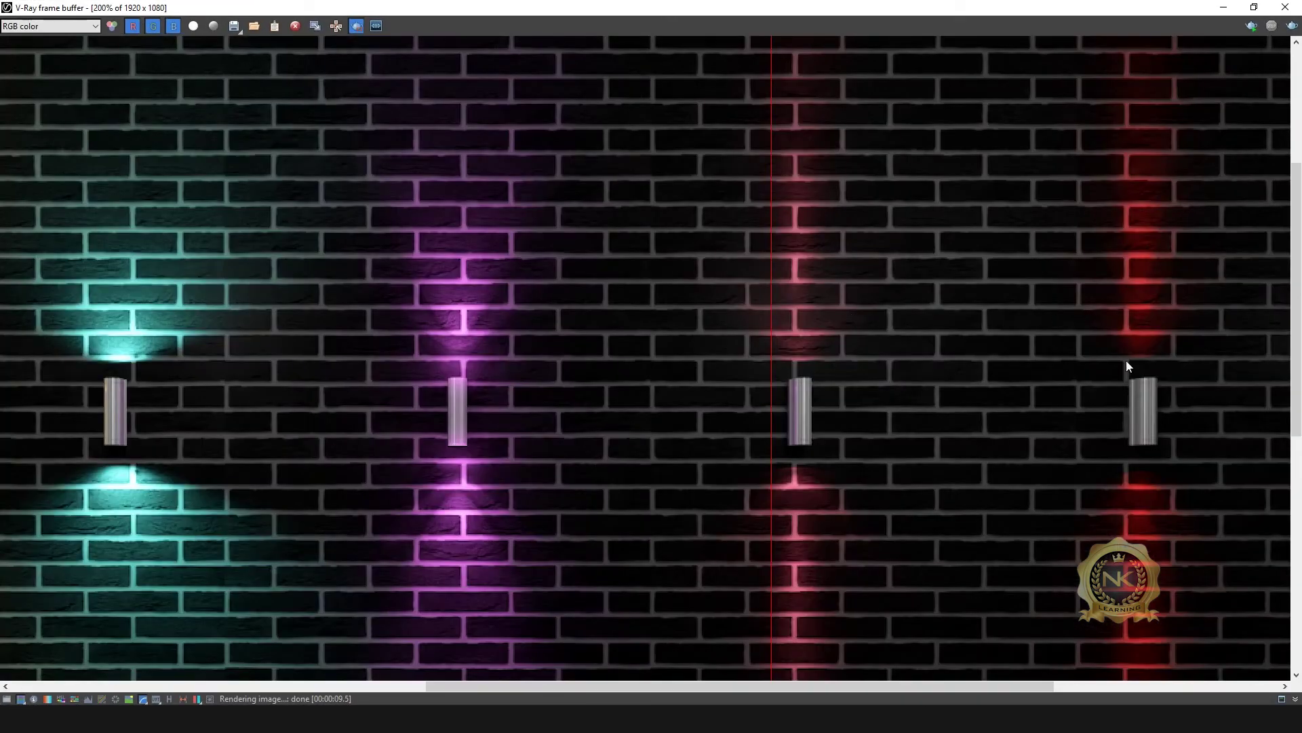
scroll(1157, 457, down, 1)
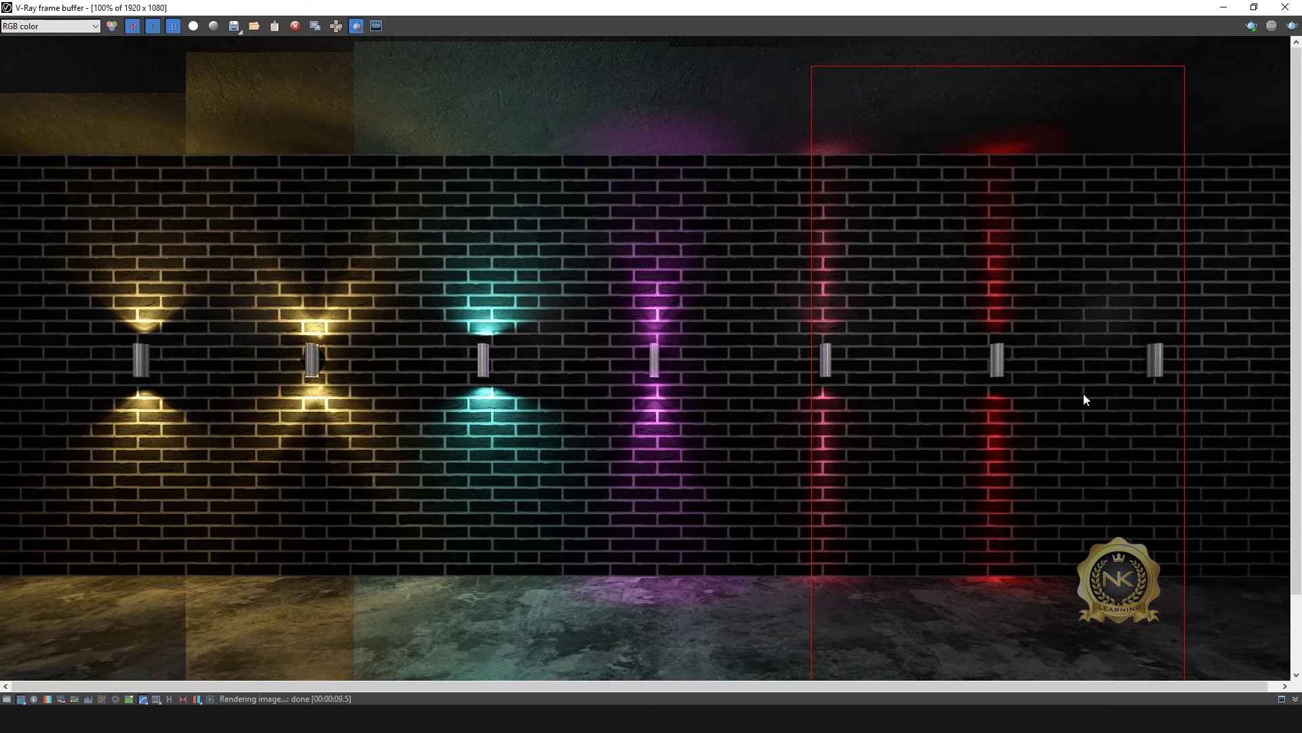
click(1253, 8)
scroll(751, 354, down, 1)
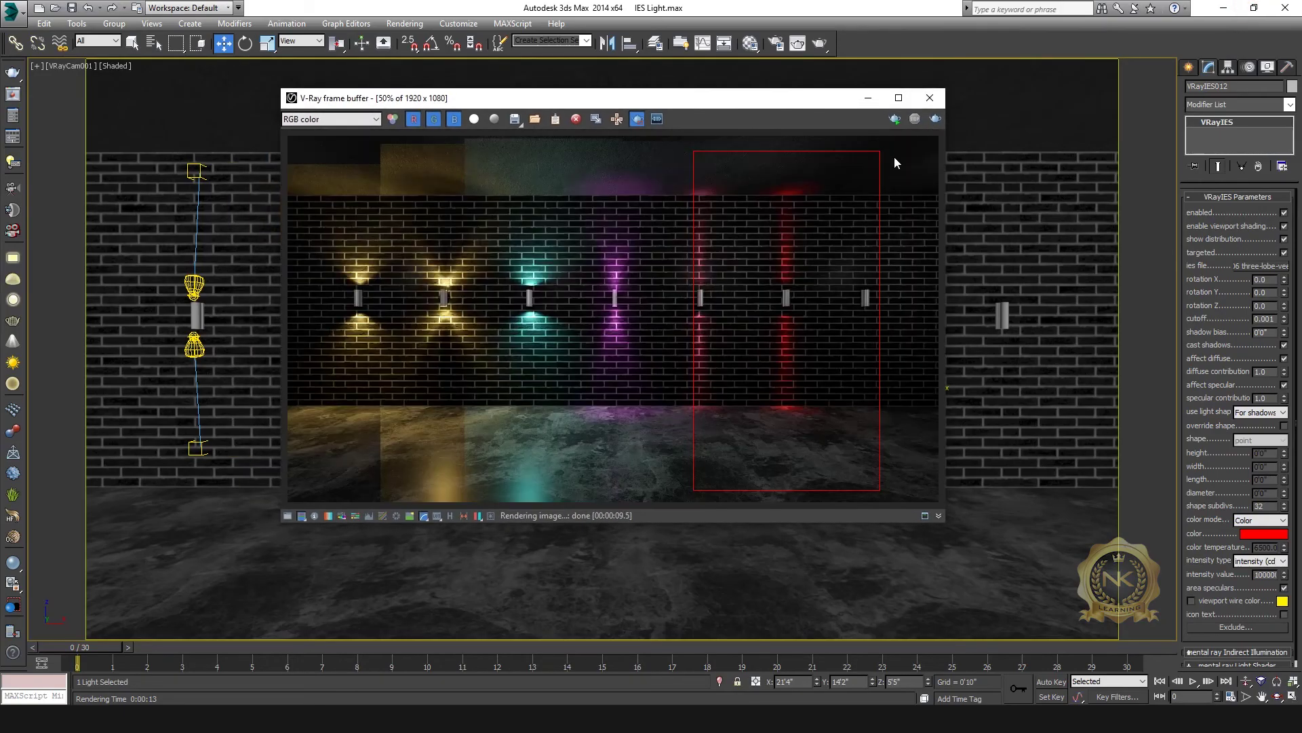
click(874, 98)
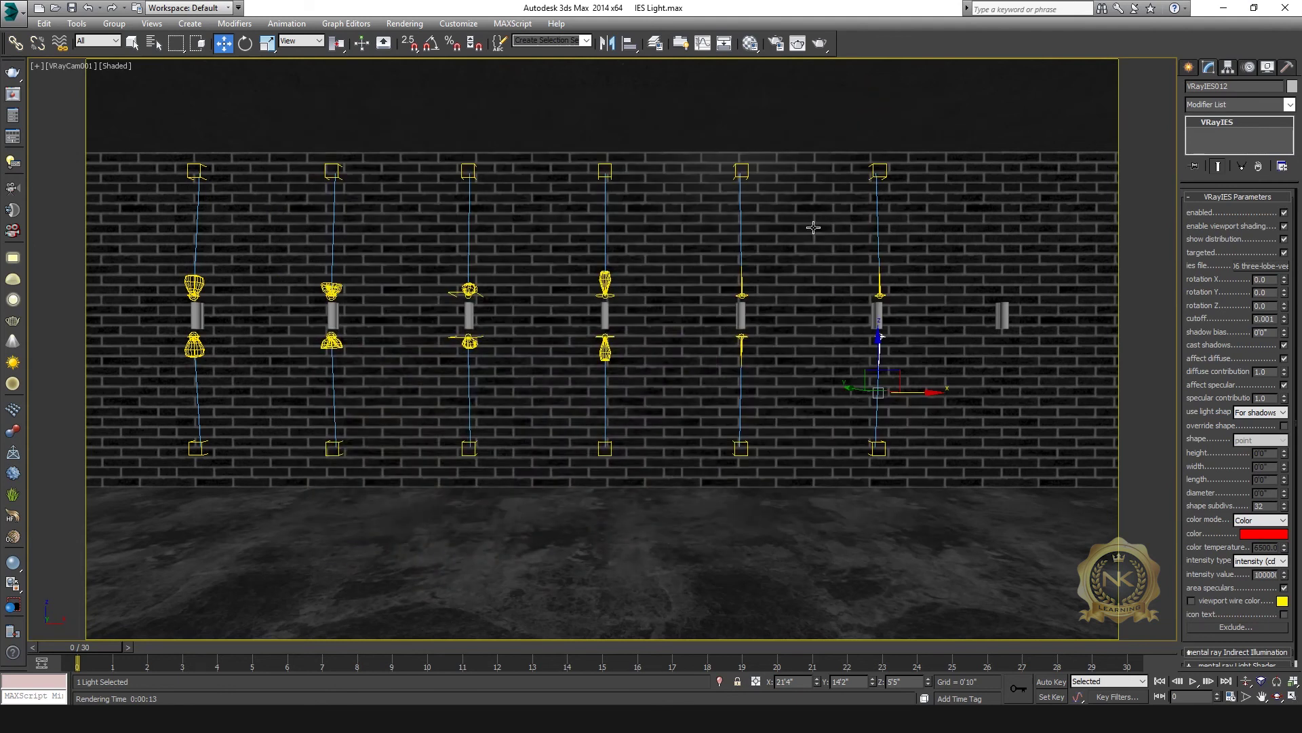
Clone the sixth lamp's two lights with their targets once onto the seventh lamp in the Back view
key(alt+w)
right_click(625, 309)
key(alt+w)
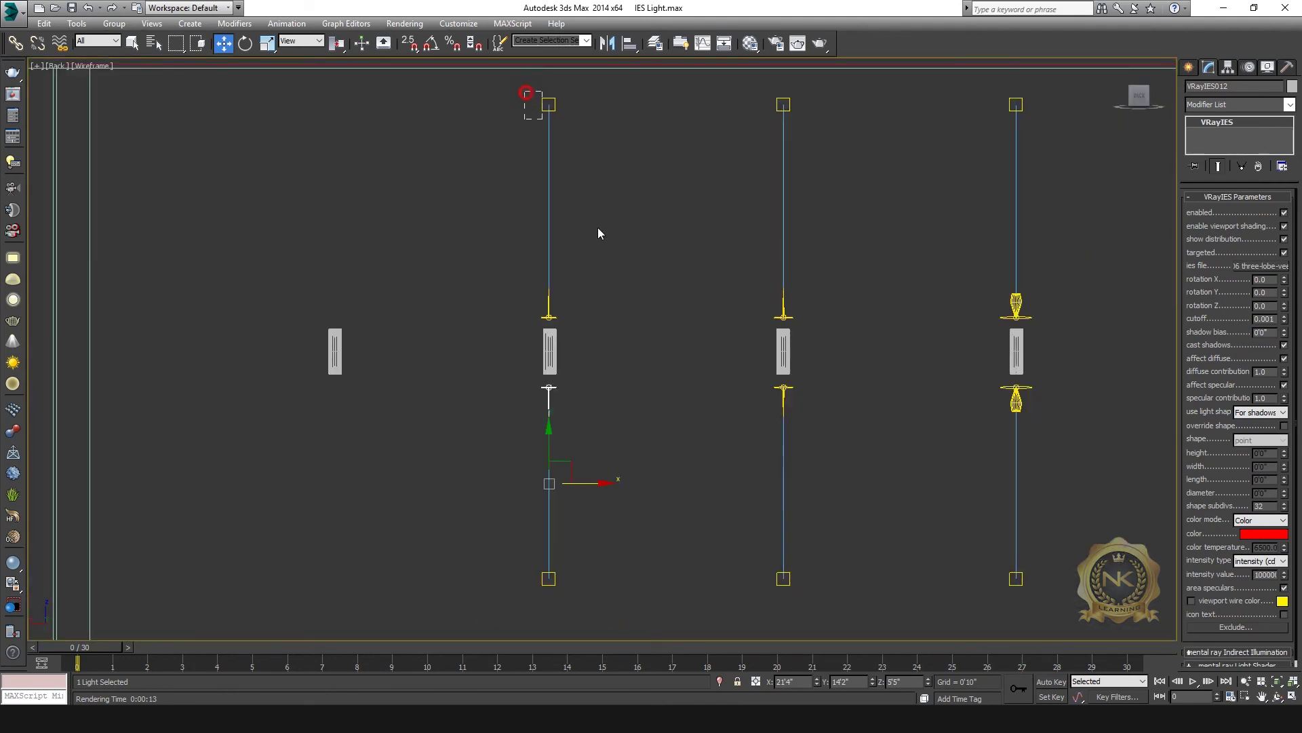
click(517, 383)
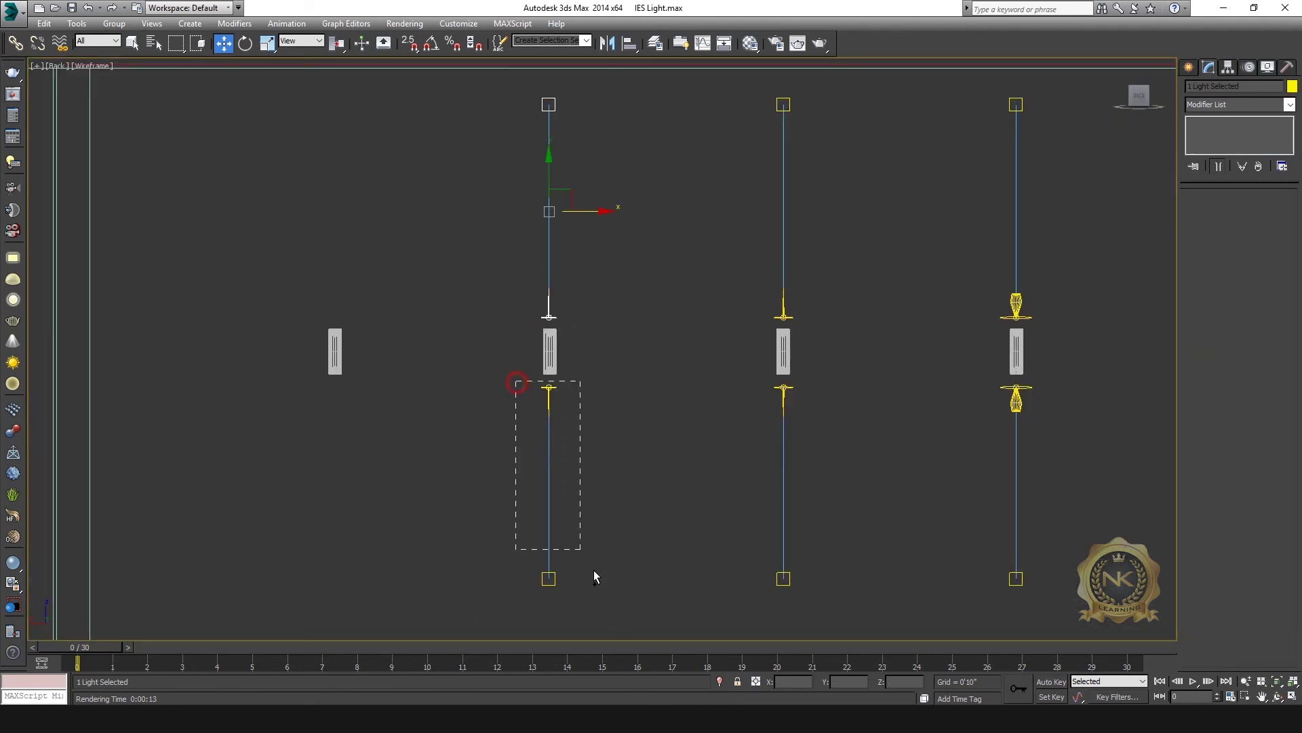
middle_drag(809, 360, 840, 324)
shift+drag(716, 323, 593, 334)
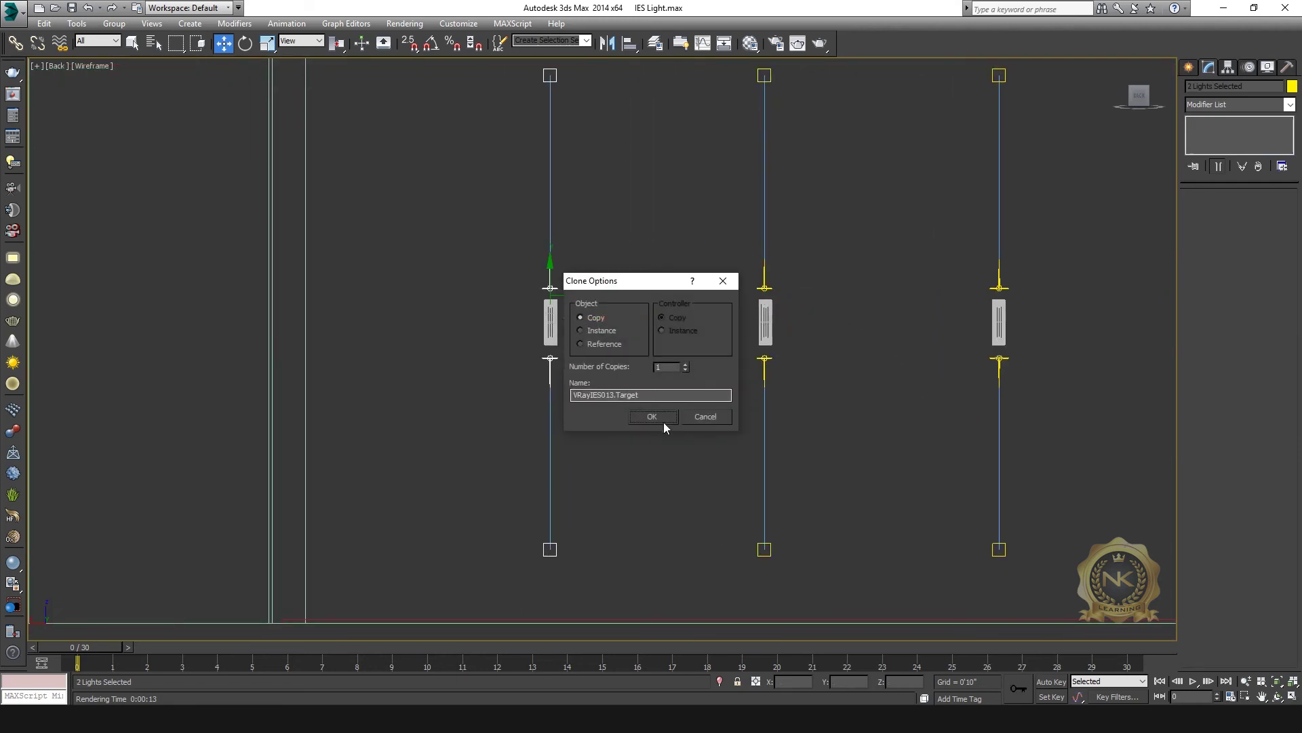
click(647, 417)
key(alt+w)
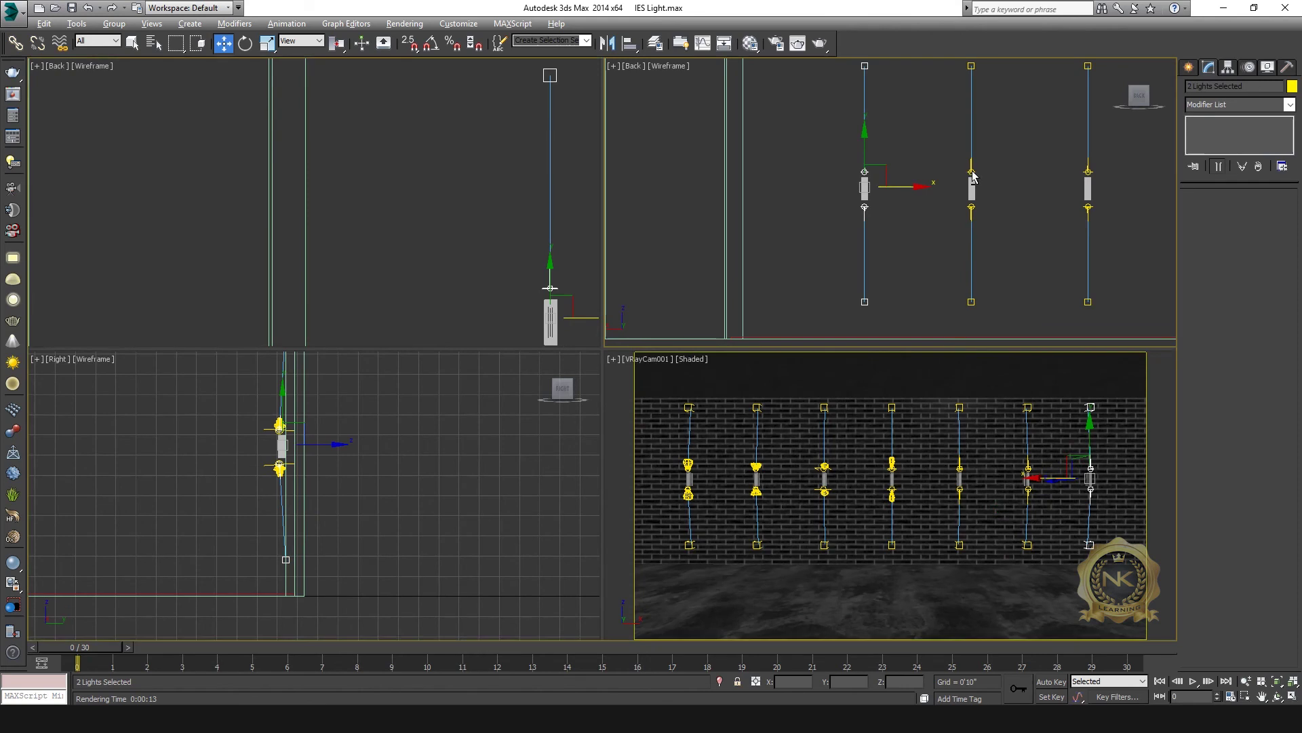
key(alt+w)
Load the 07 three-lobe-umbrella.ies profile into the seventh lamp's upper light and set its intensity value to 50000
middle_drag(923, 295, 986, 289)
click(613, 176)
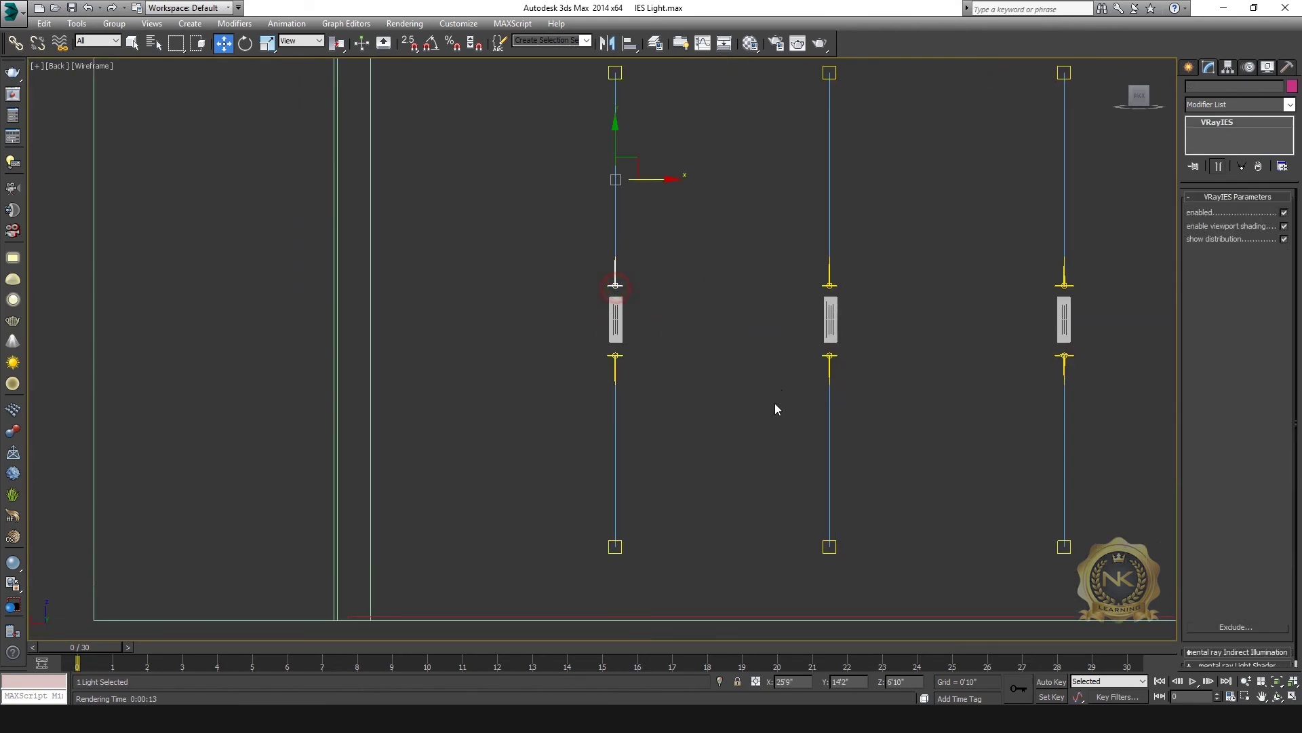
key(alt+w)
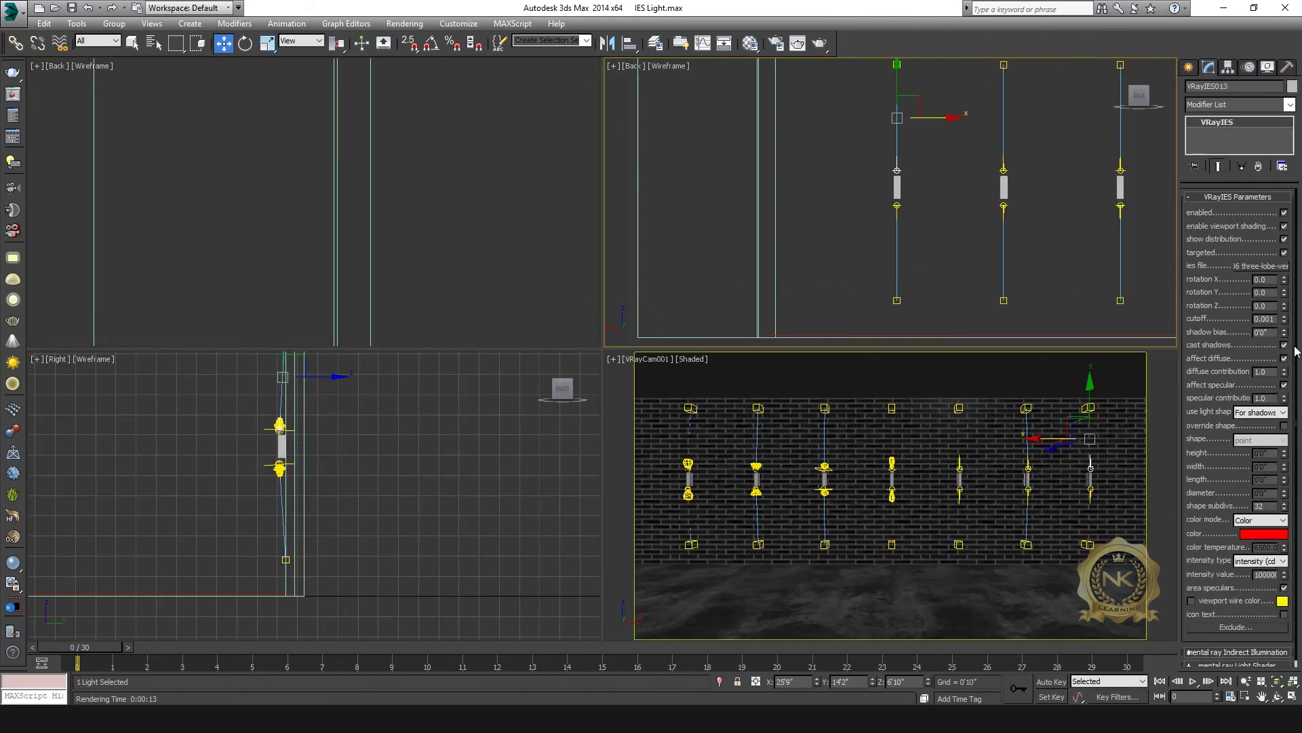
click(1278, 268)
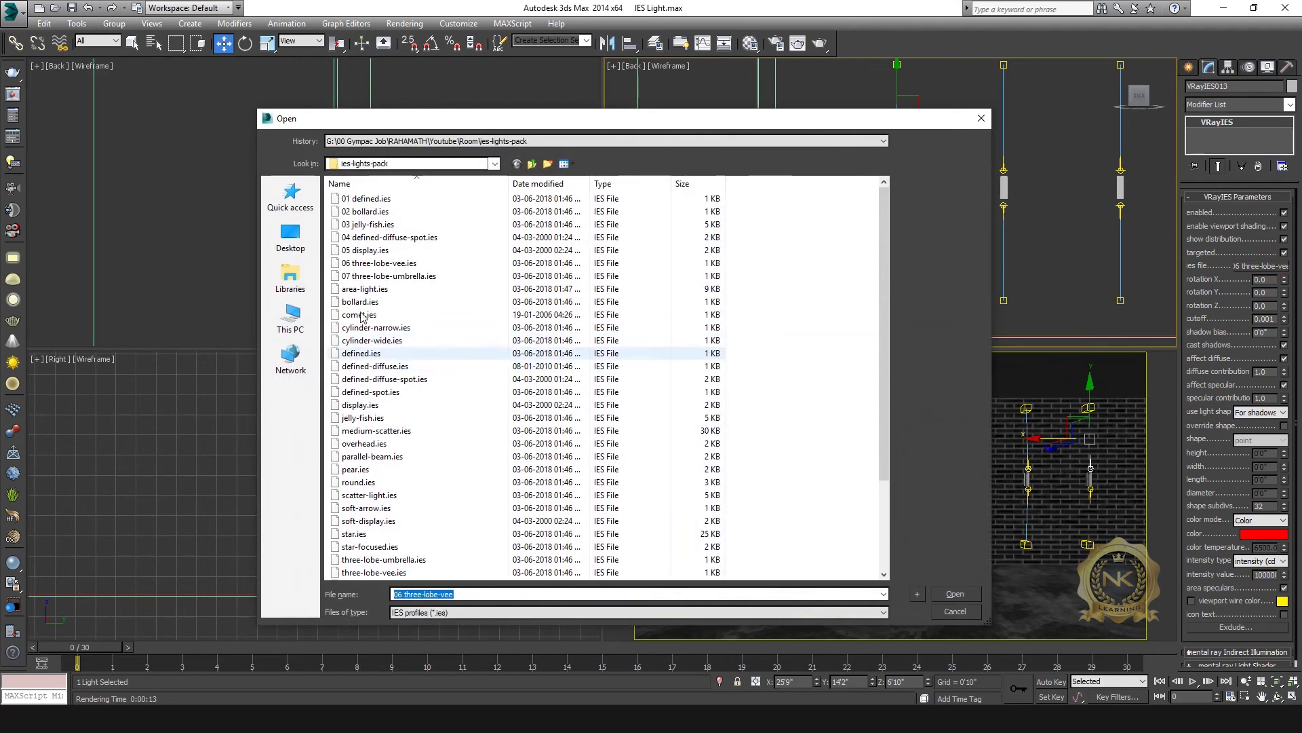
click(360, 276)
click(964, 595)
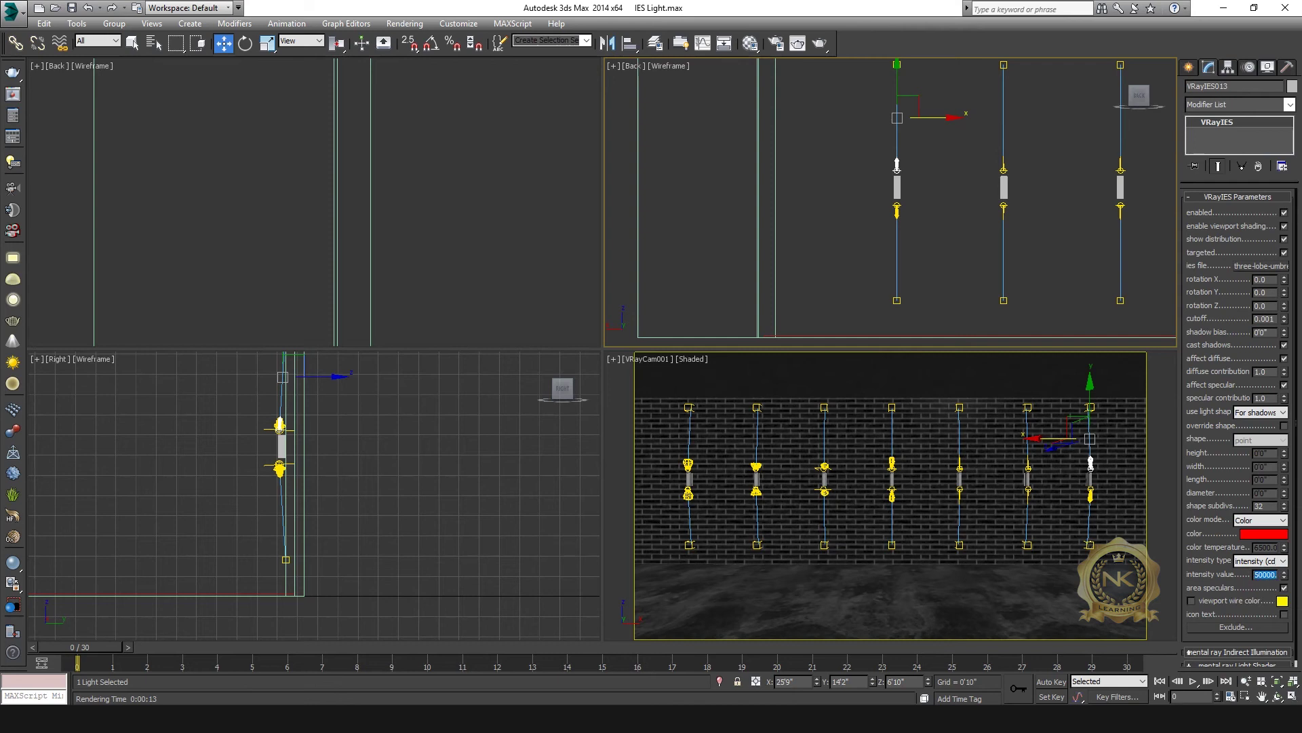
Change the color of the seventh lamp's upper light to lime green with red 72, green 255 and blue 0
click(1275, 535)
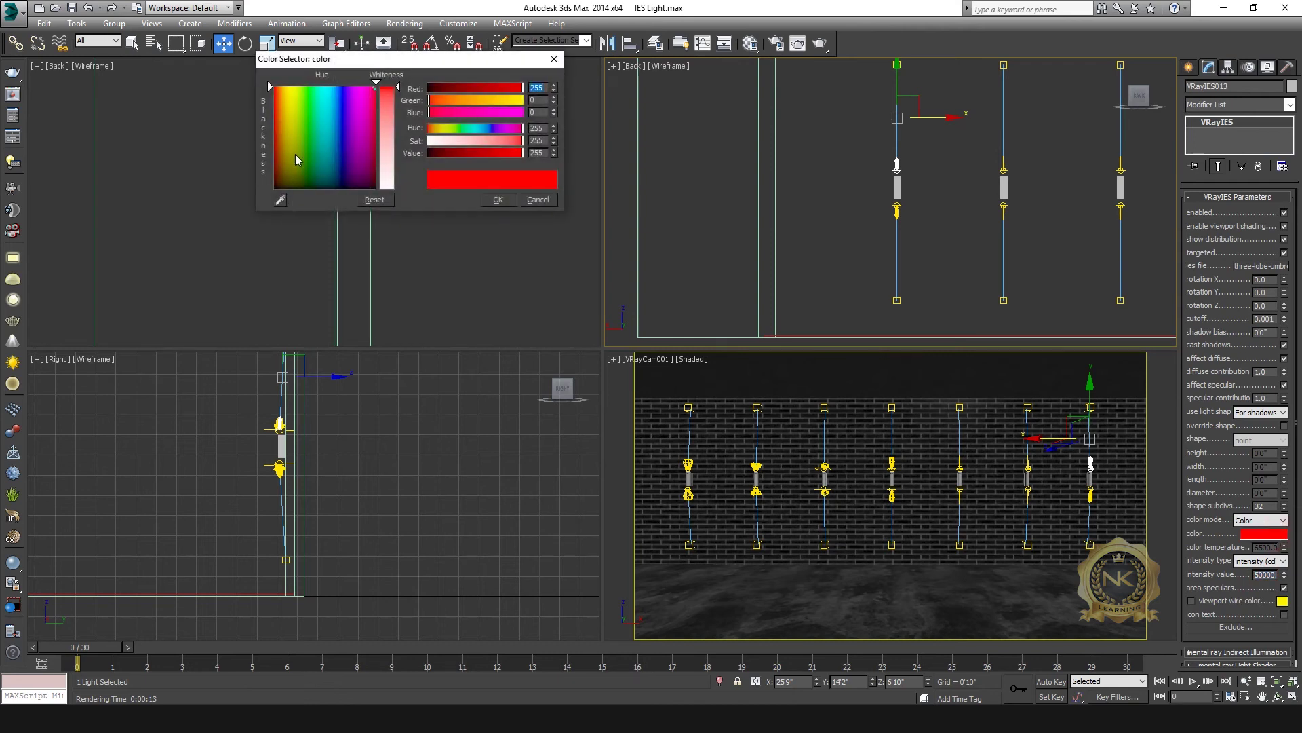
drag(296, 100, 303, 86)
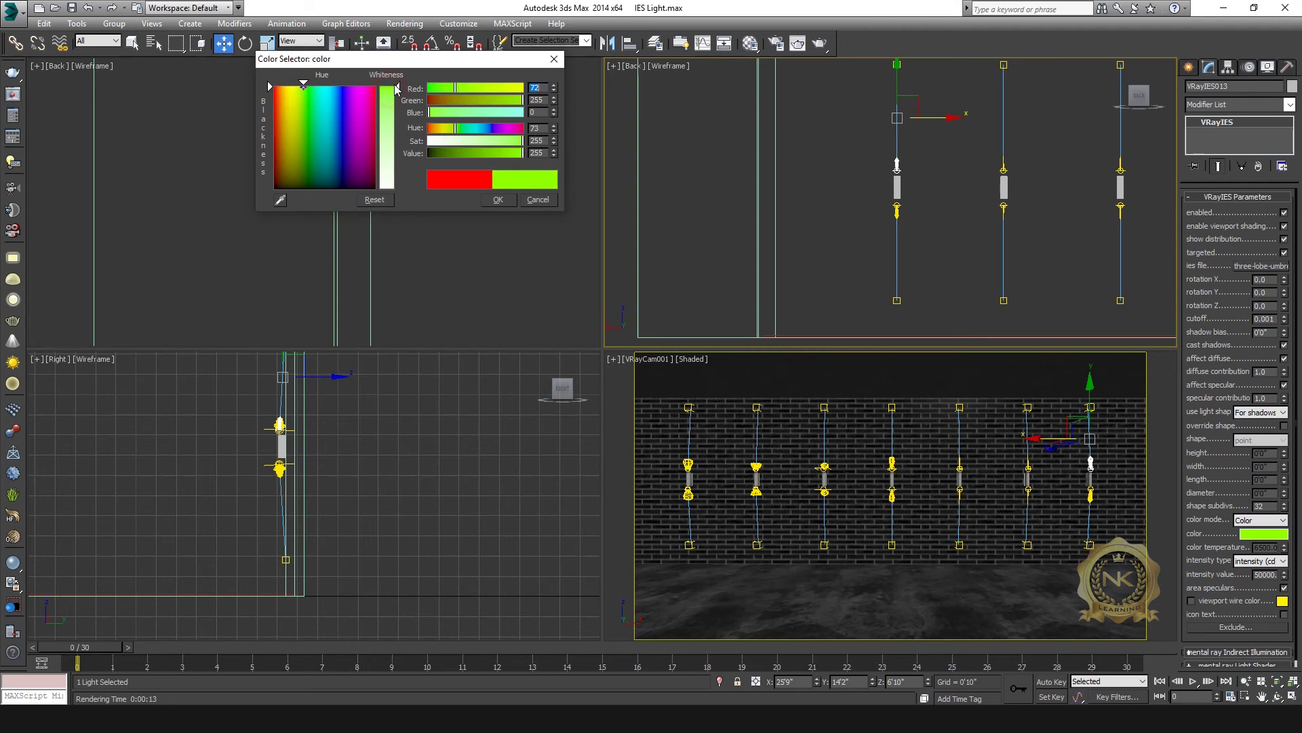
click(499, 199)
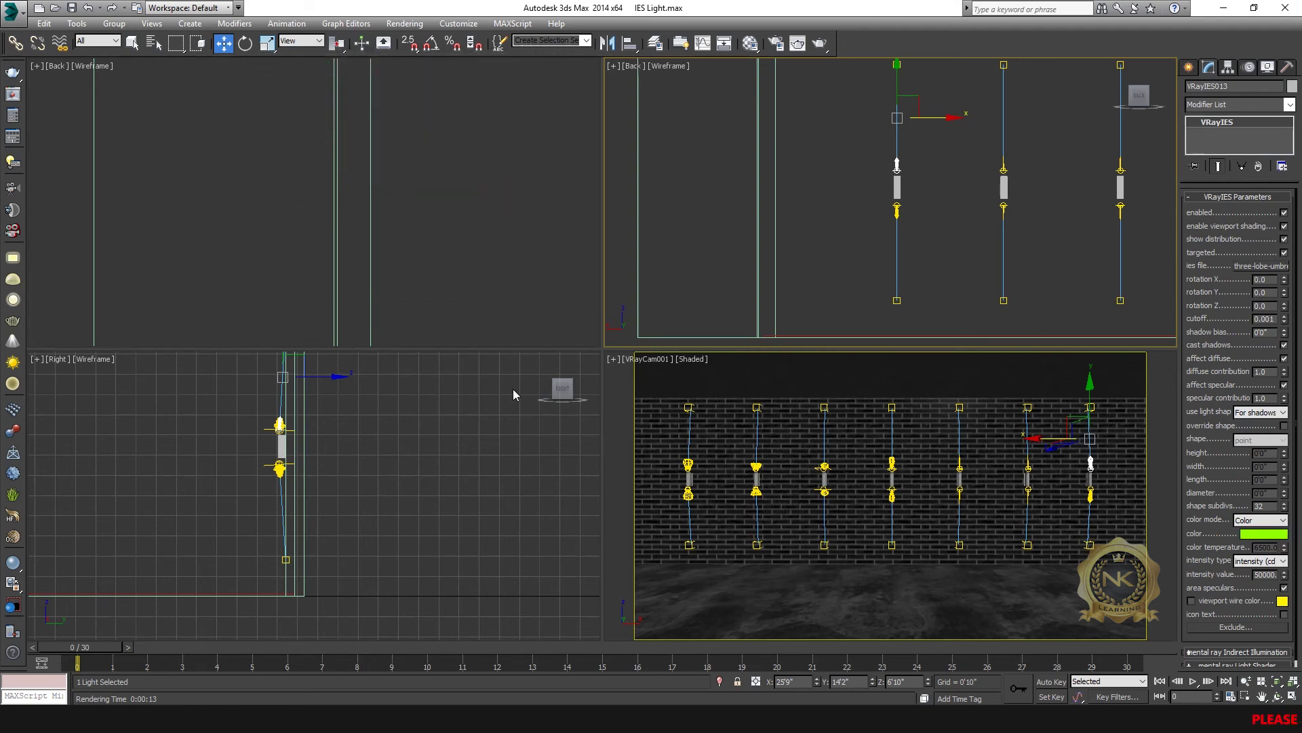
Show the camera view full size, restore the V-Ray frame buffer, and render a redrawn region covering the sixth and seventh lamps
key(alt+w)
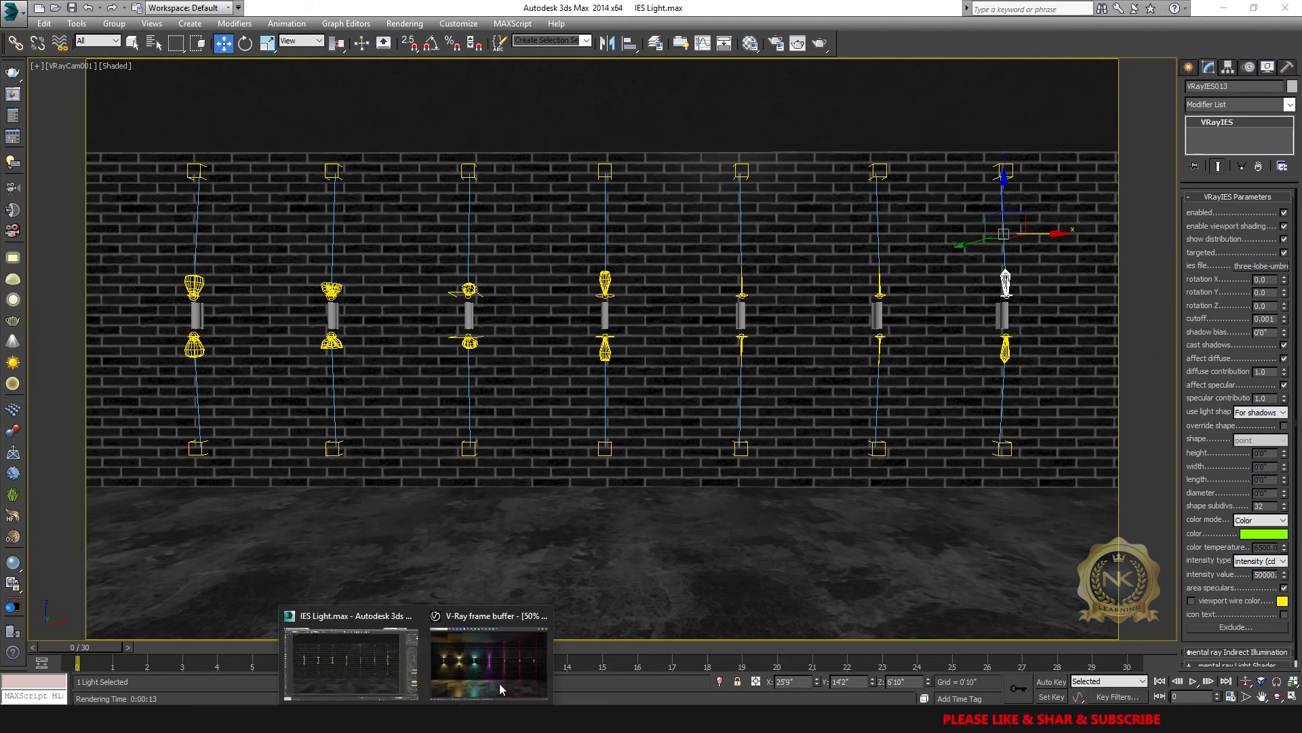
click(494, 661)
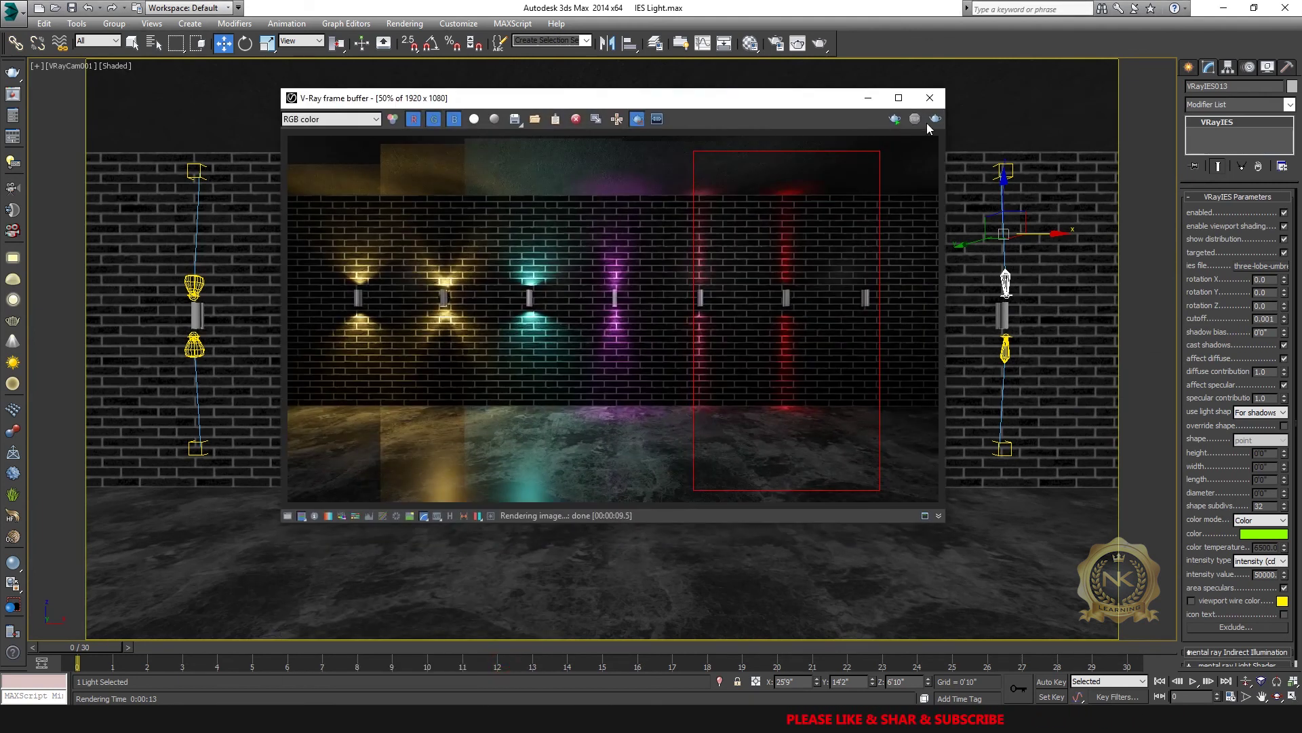
click(637, 119)
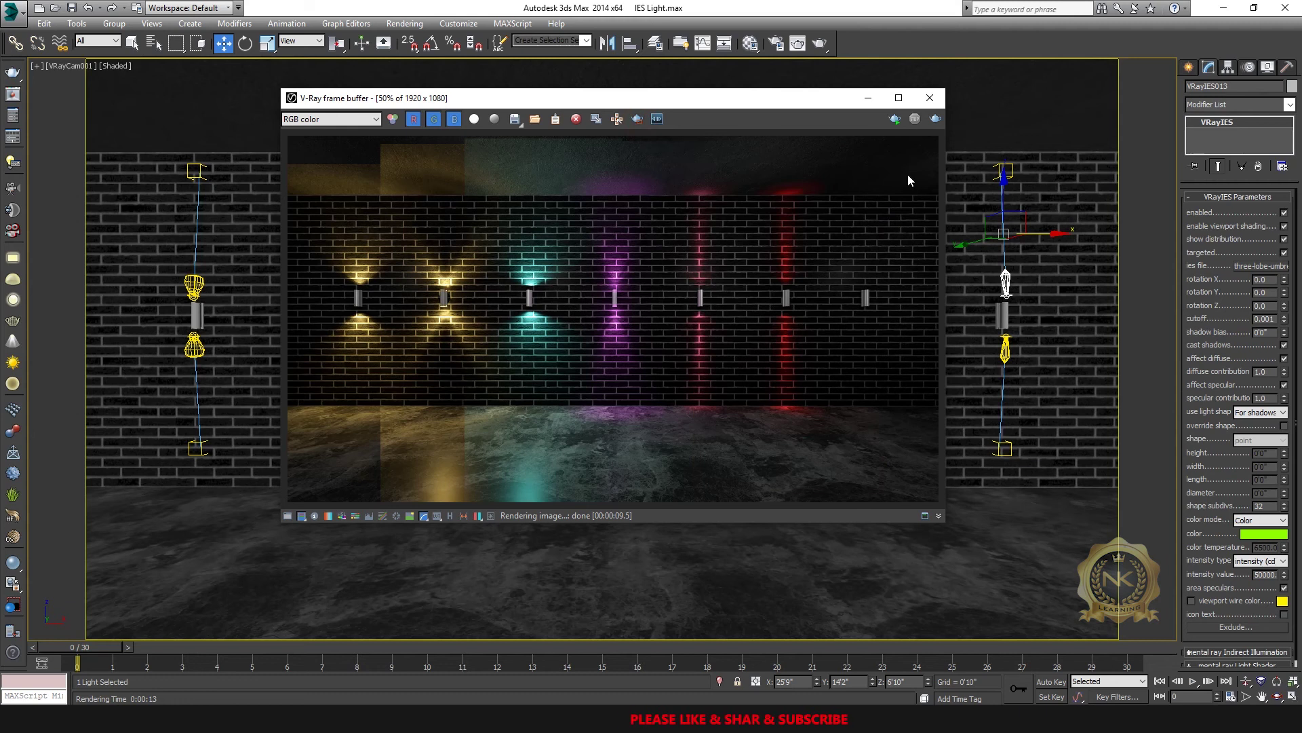
click(638, 119)
drag(767, 144, 971, 579)
click(936, 119)
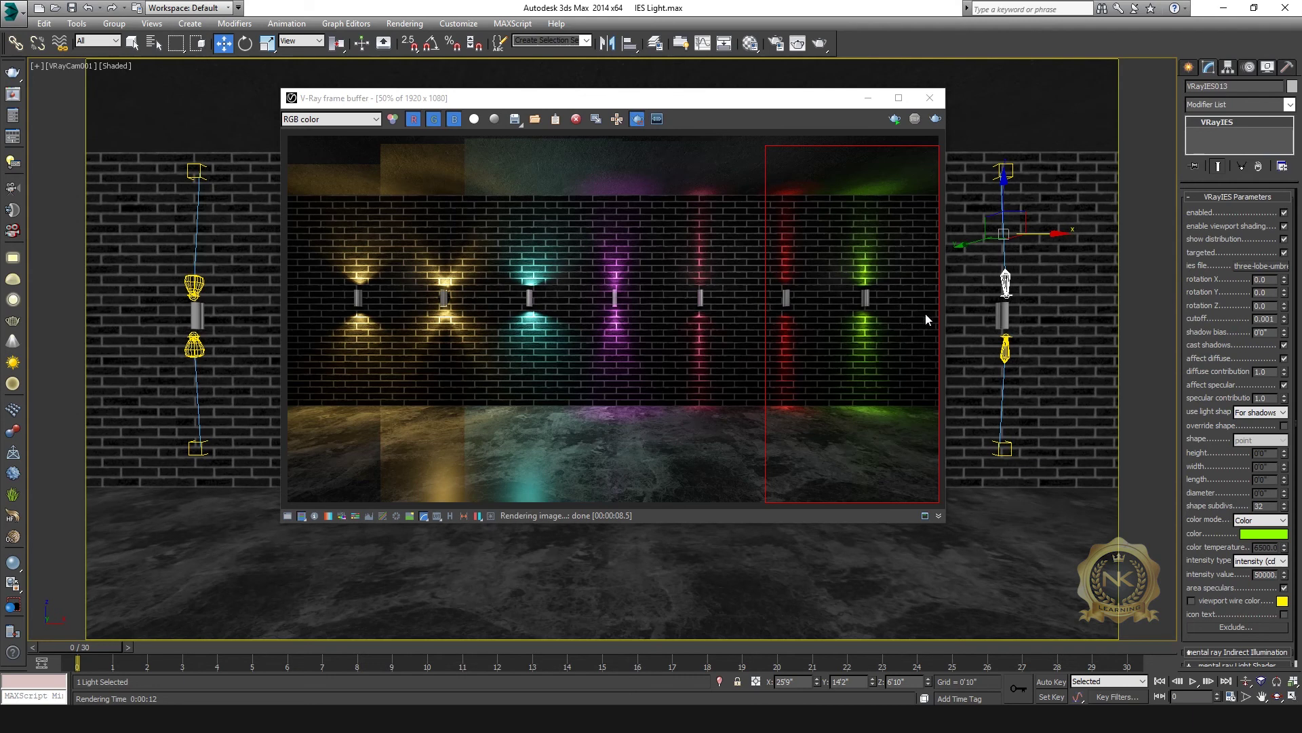
Switch to the ies-lights-pack folder in File Explorer, check the 07 three-lobe-umbrella preview image, and return to the render
key(alt+Tab)
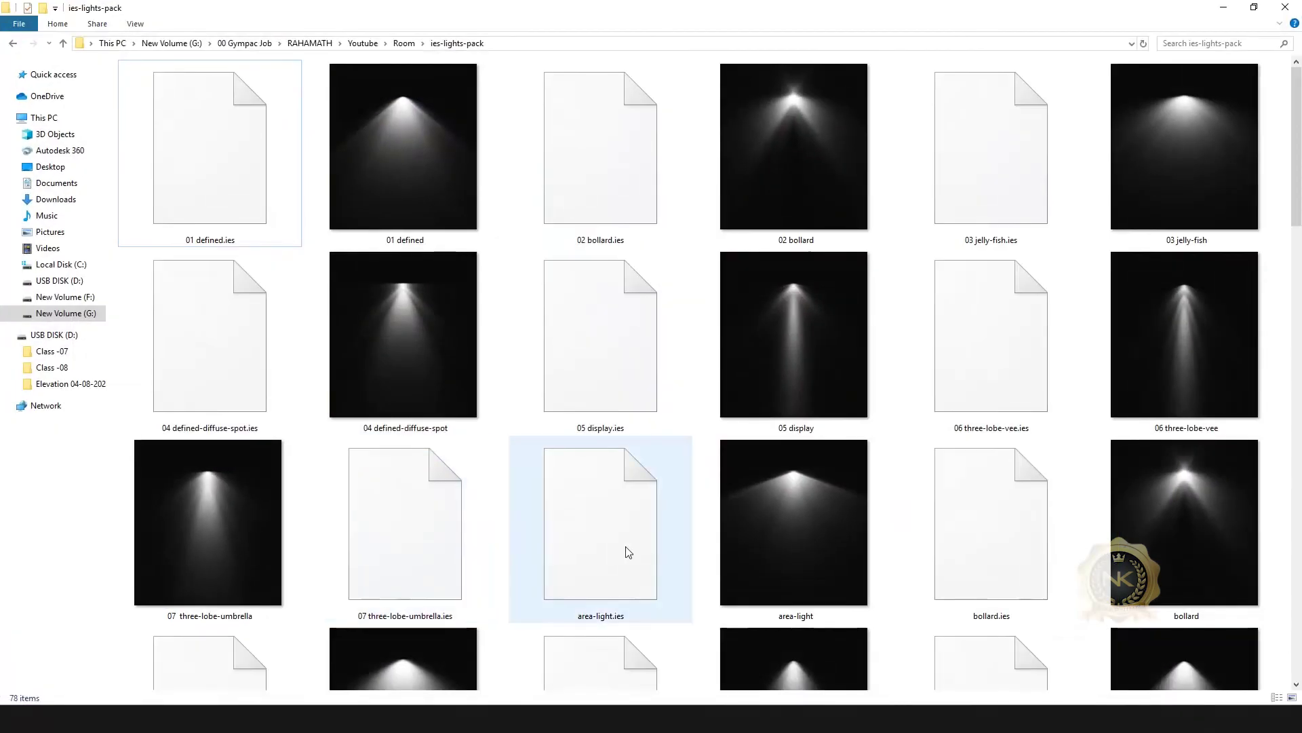
click(233, 519)
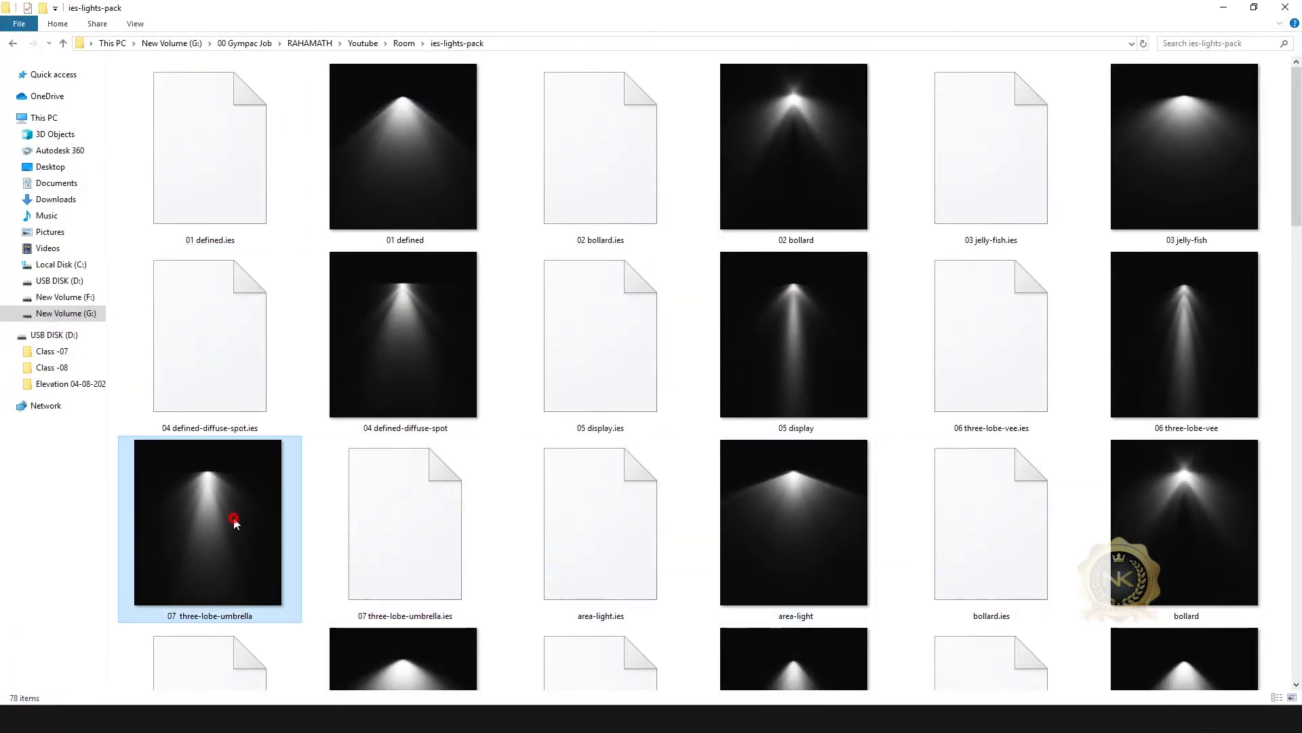
key(alt+Tab)
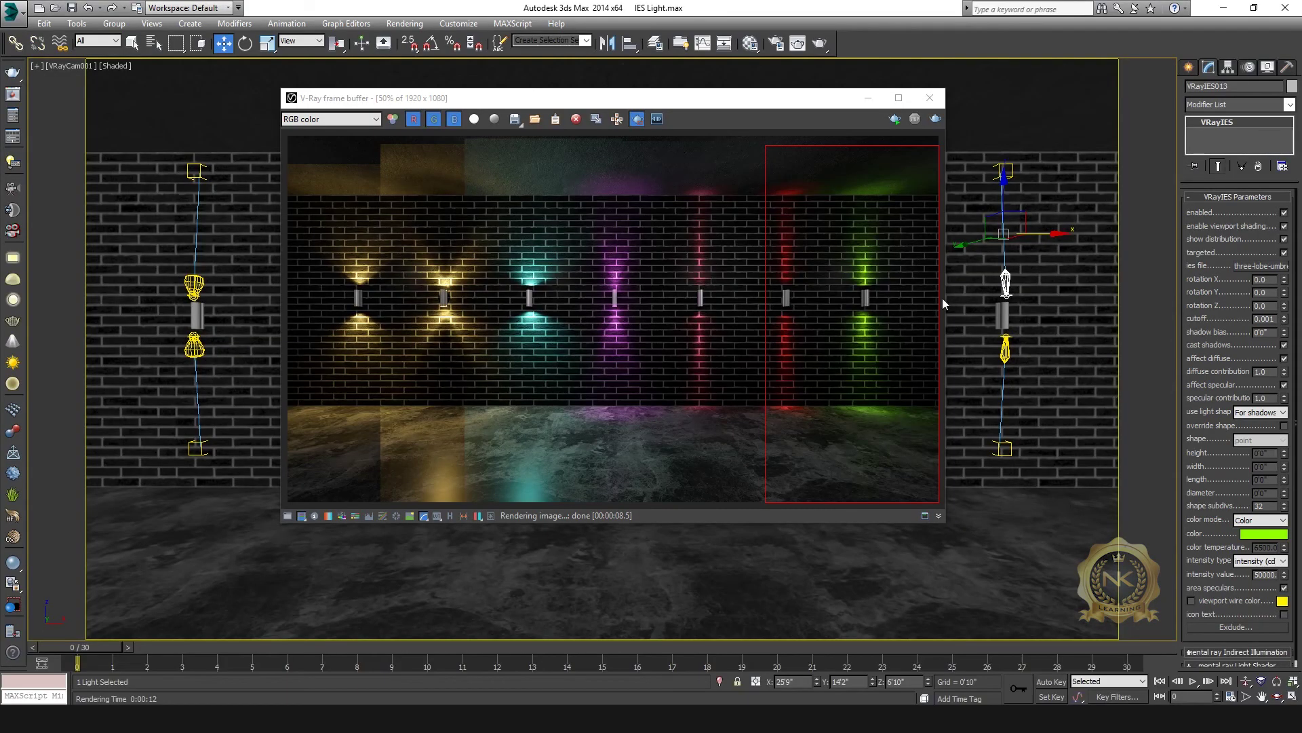
Examine the seventh lamp's light pattern in the enlarged frame buffer at 200%, restore the full image view, and minimize the buffer
click(902, 99)
scroll(955, 315, up, 1)
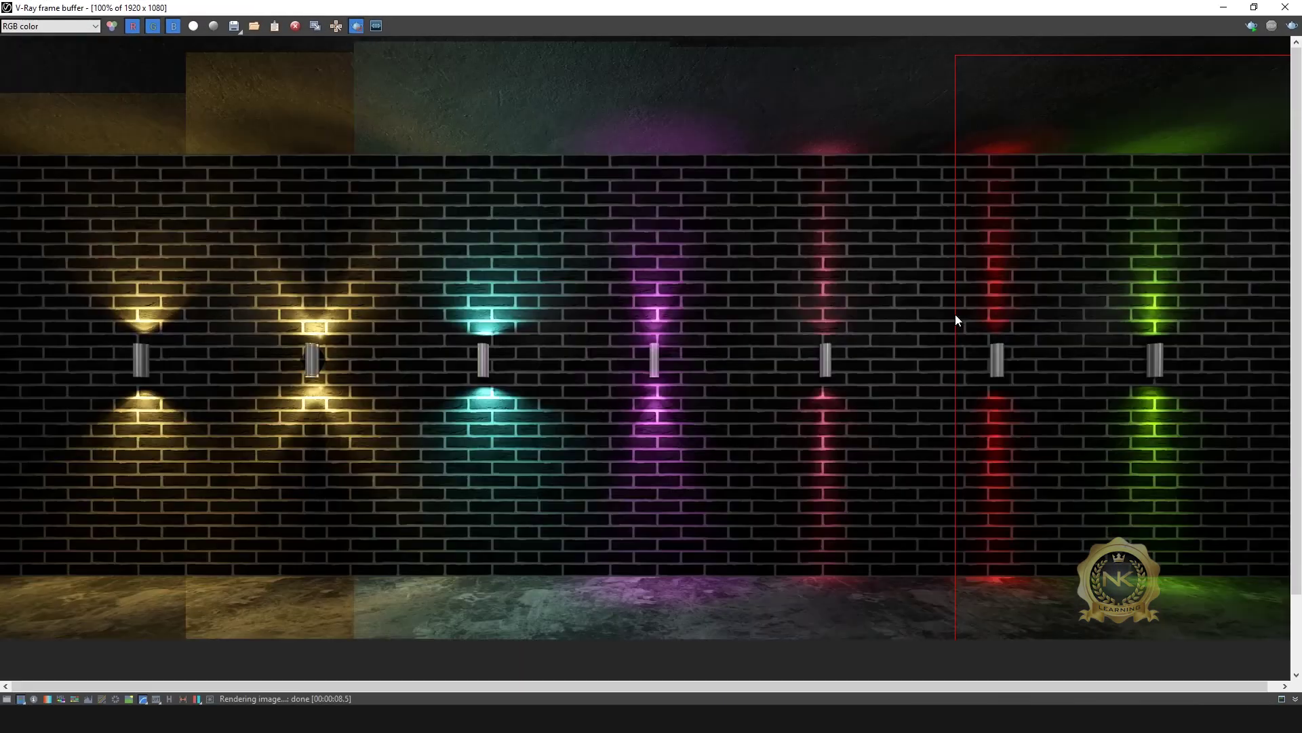
scroll(1036, 335, up, 1)
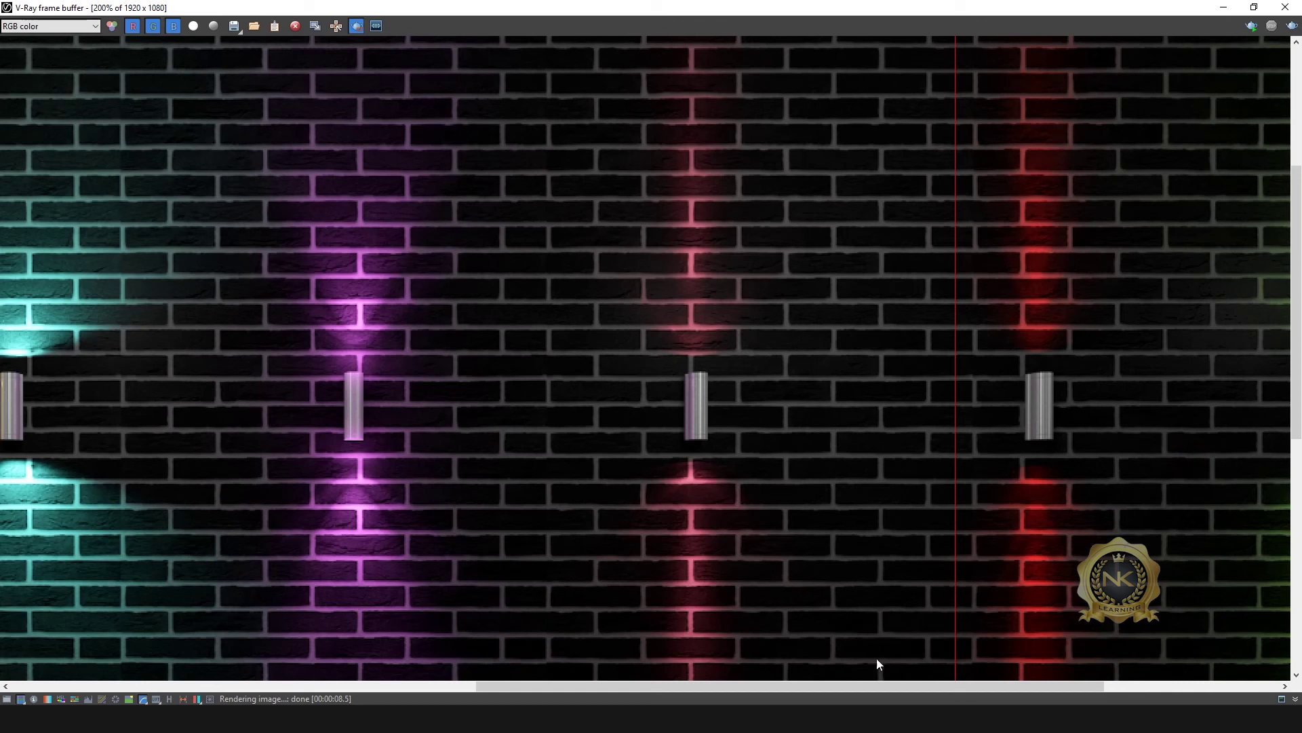
drag(656, 685, 982, 688)
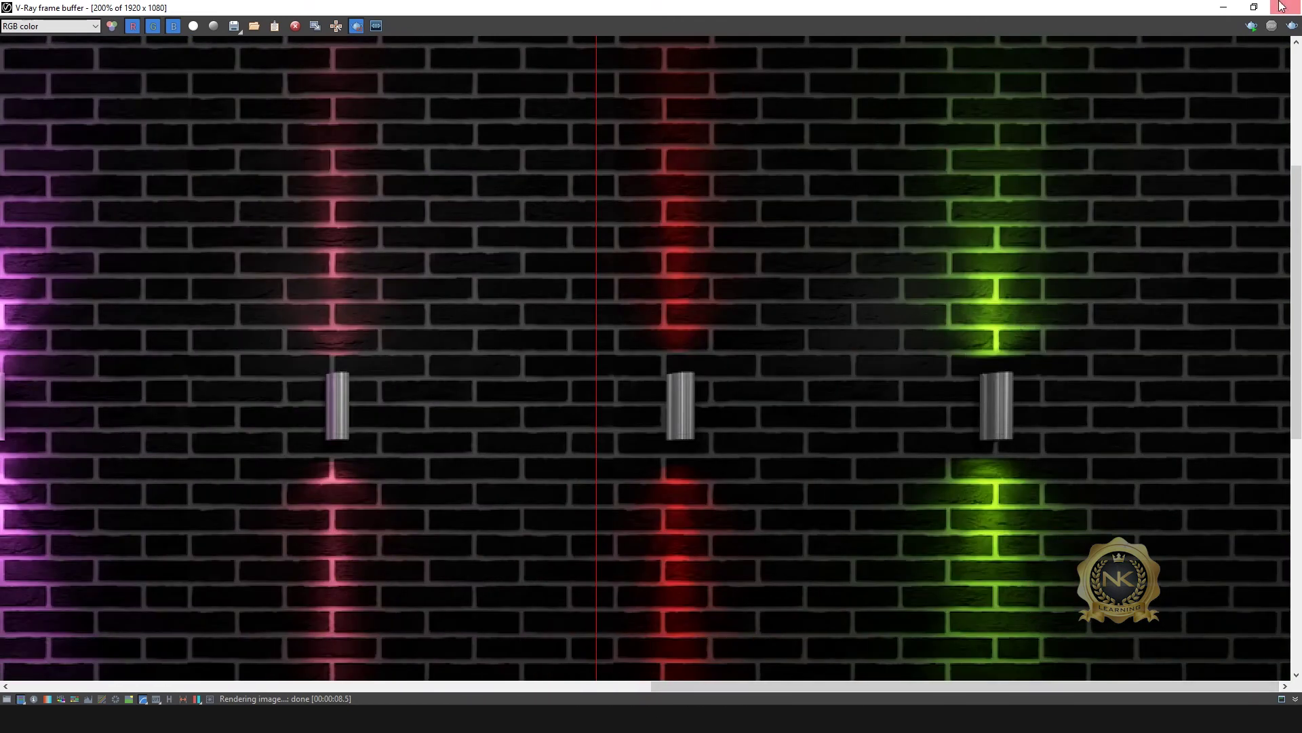
click(1255, 8)
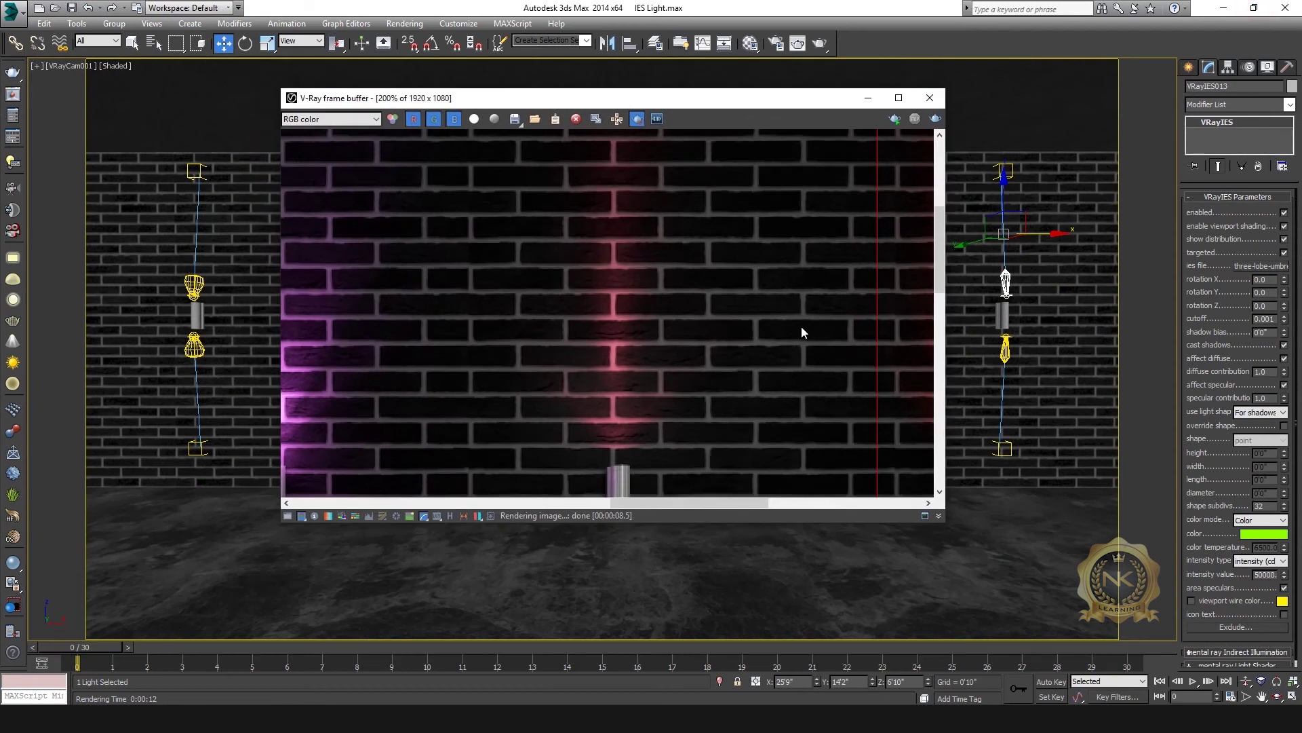
scroll(794, 324, down, 2)
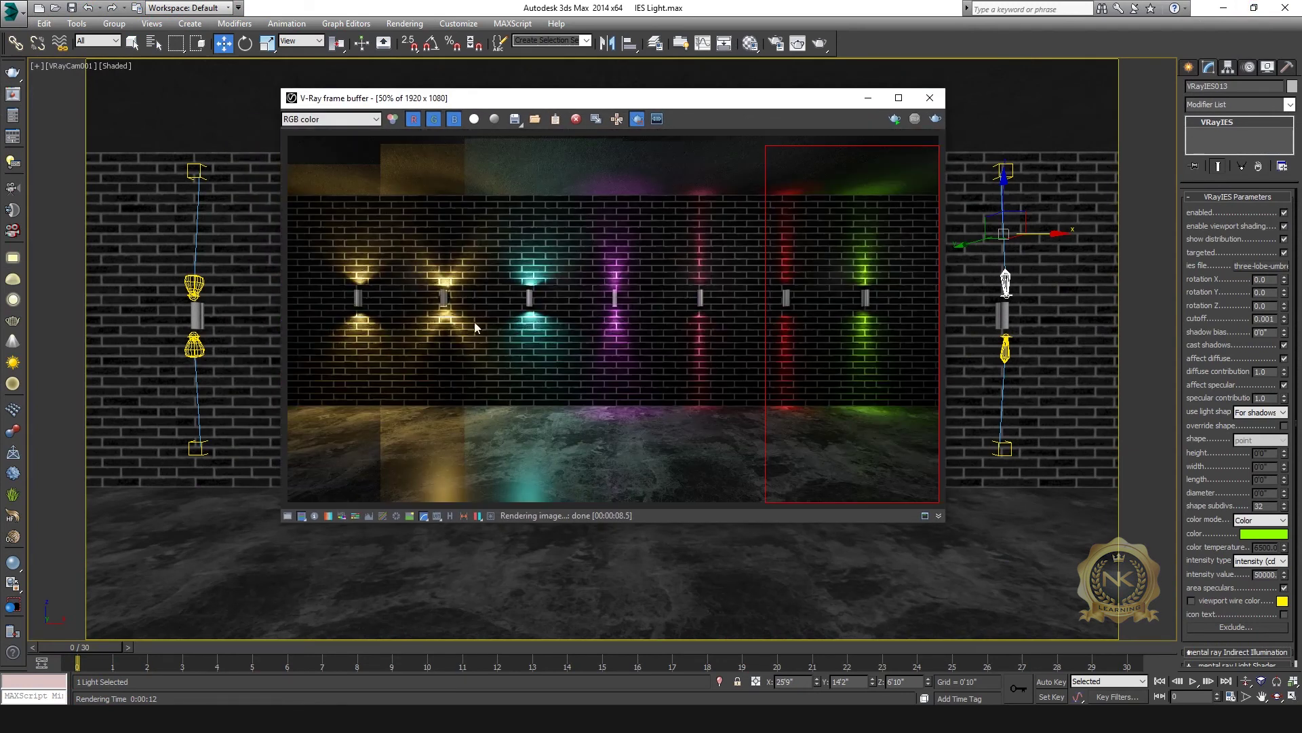
click(871, 97)
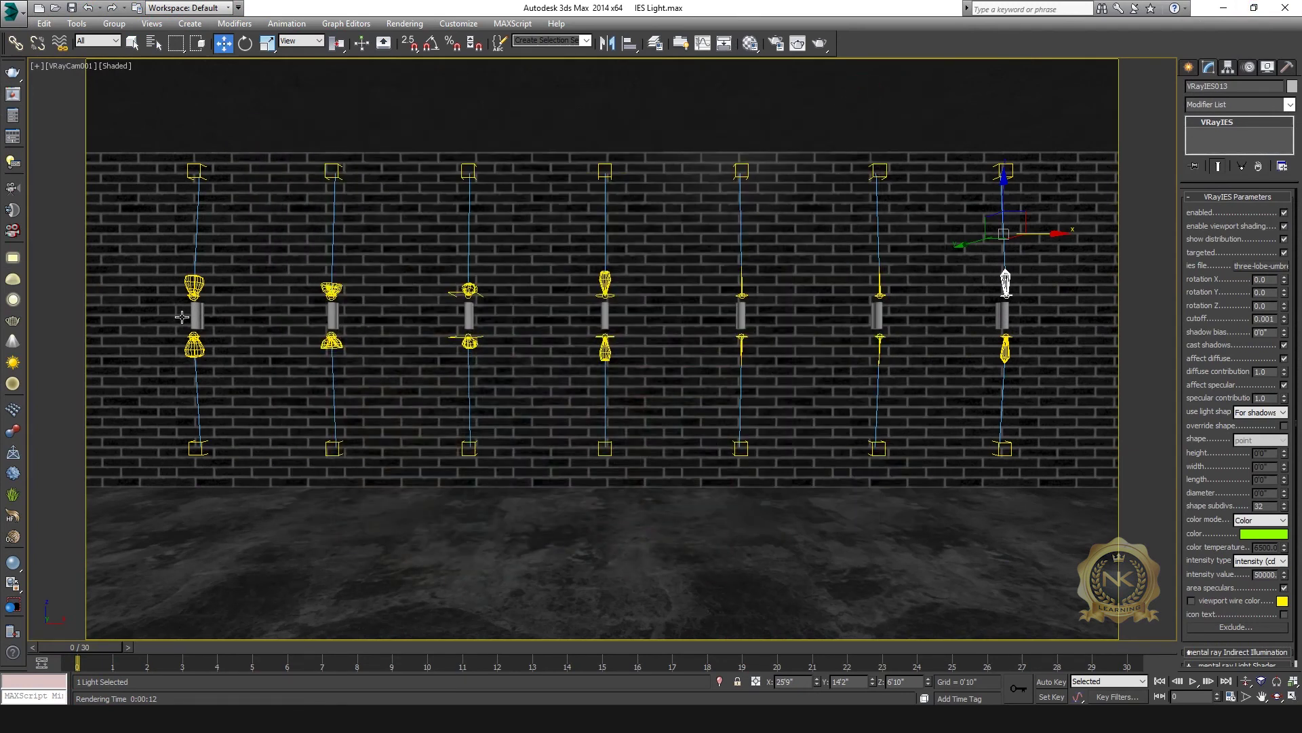
Change the light color of the first lamp's upper light to white
click(702, 502)
click(201, 290)
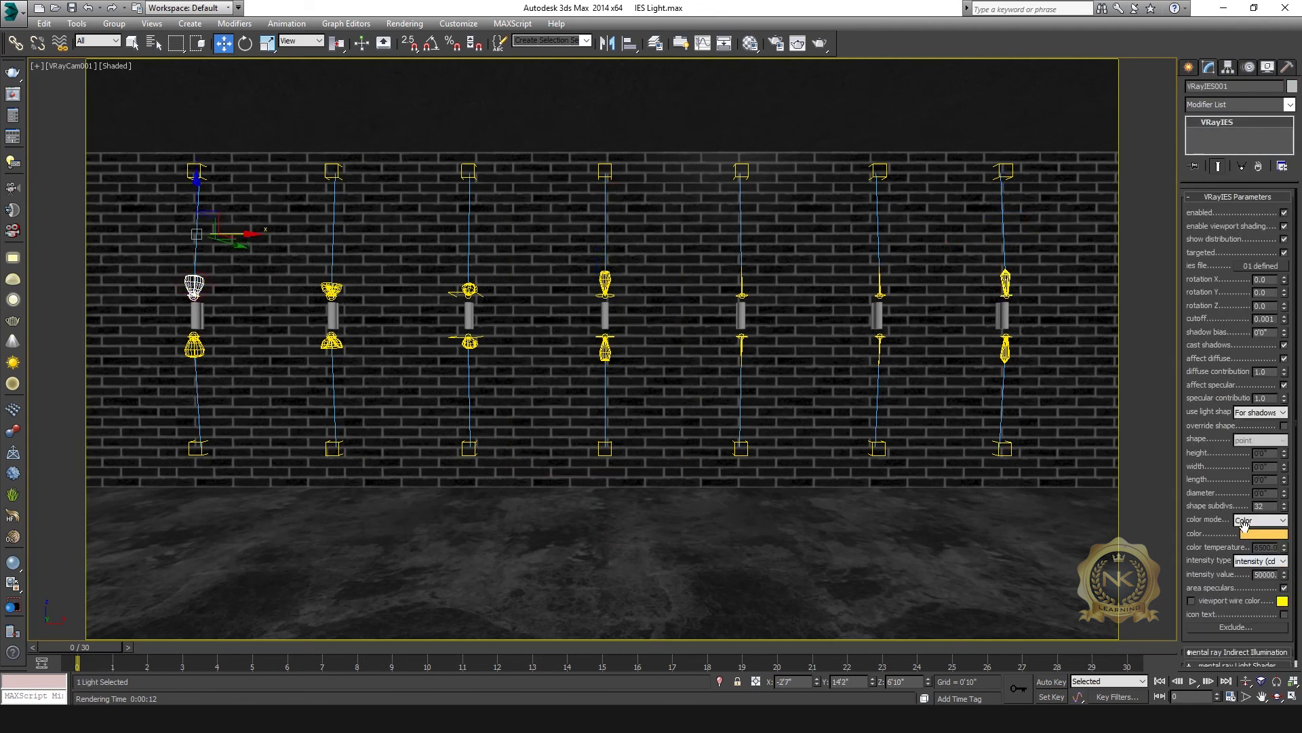
click(1247, 534)
drag(395, 101, 395, 189)
click(502, 200)
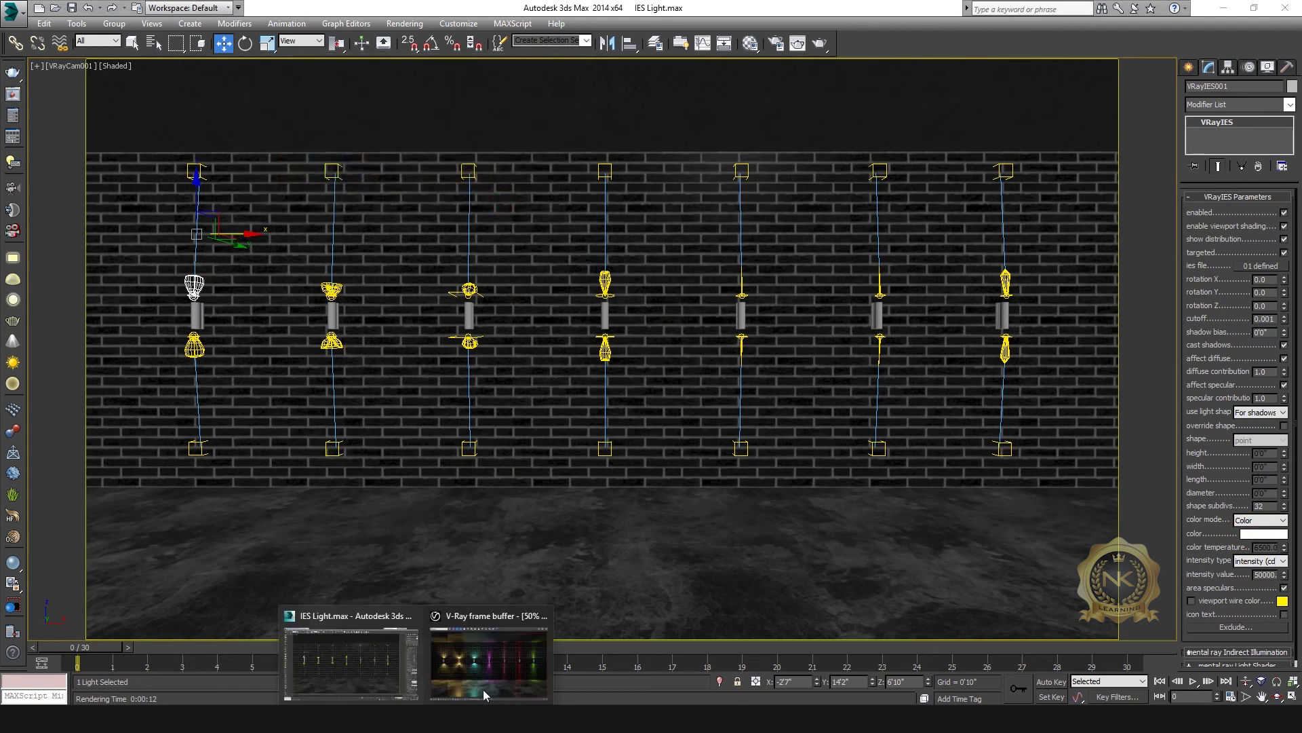
Restore the V-Ray frame buffer, turn off region rendering, render the whole camera view, and examine it enlarged at 100%
click(516, 672)
click(636, 120)
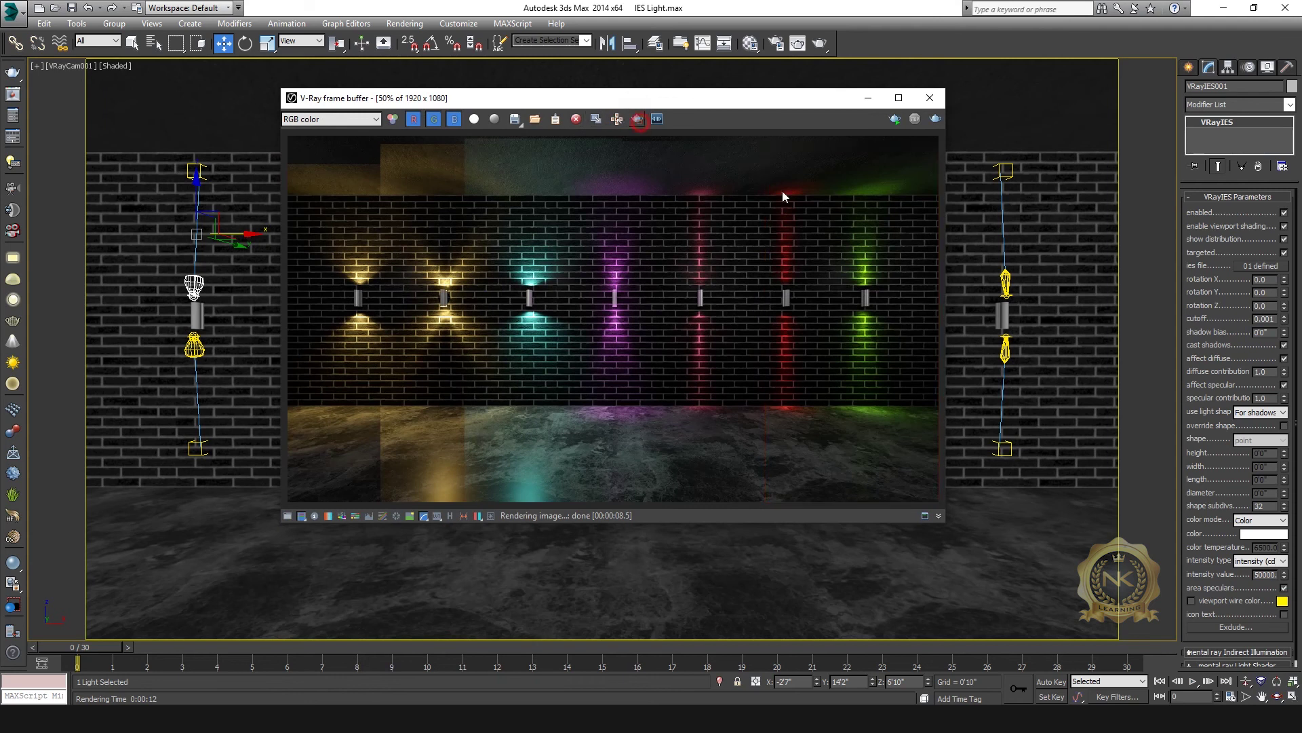
click(936, 120)
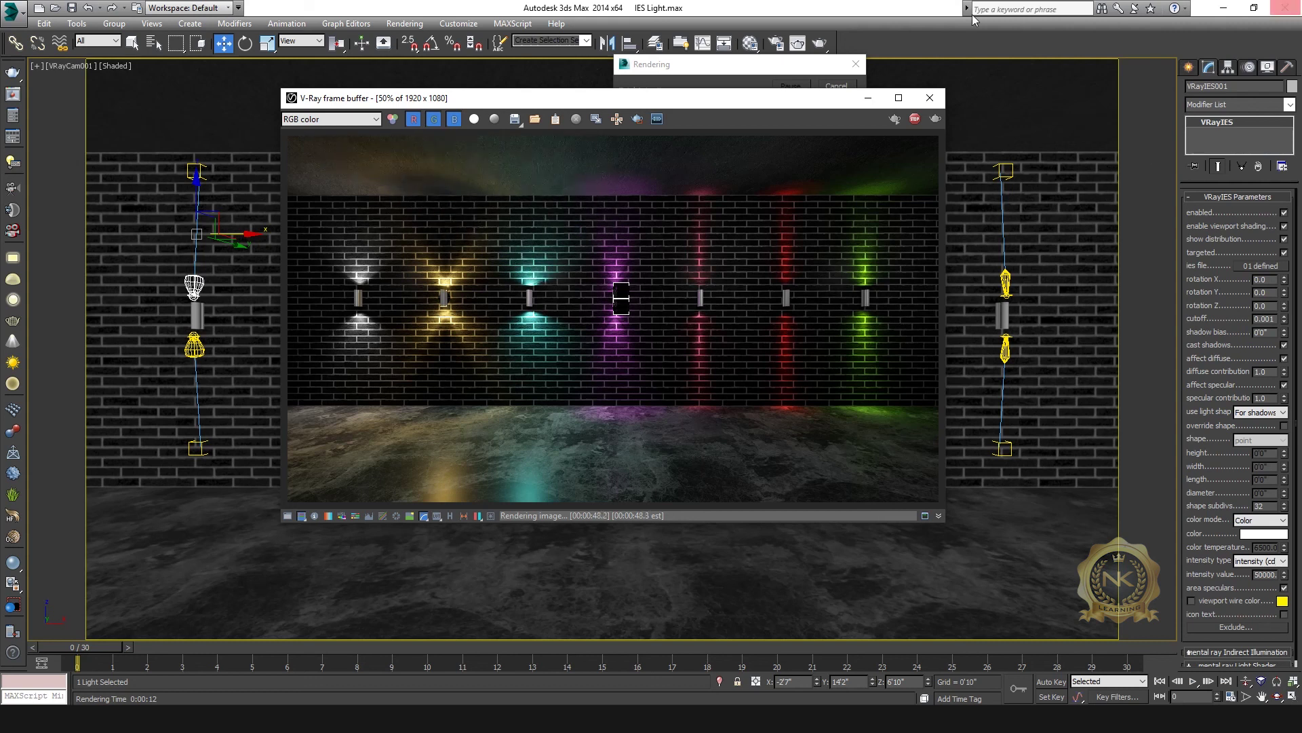
click(898, 98)
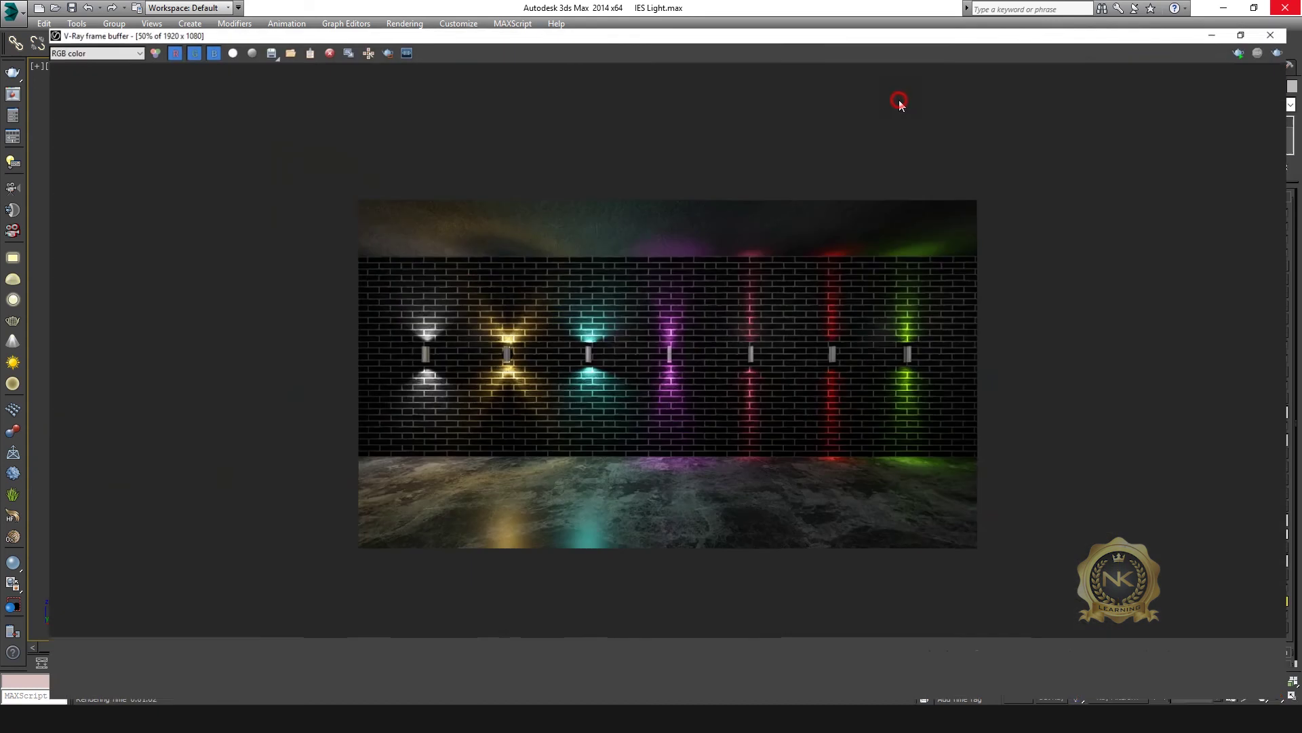
double_click(747, 331)
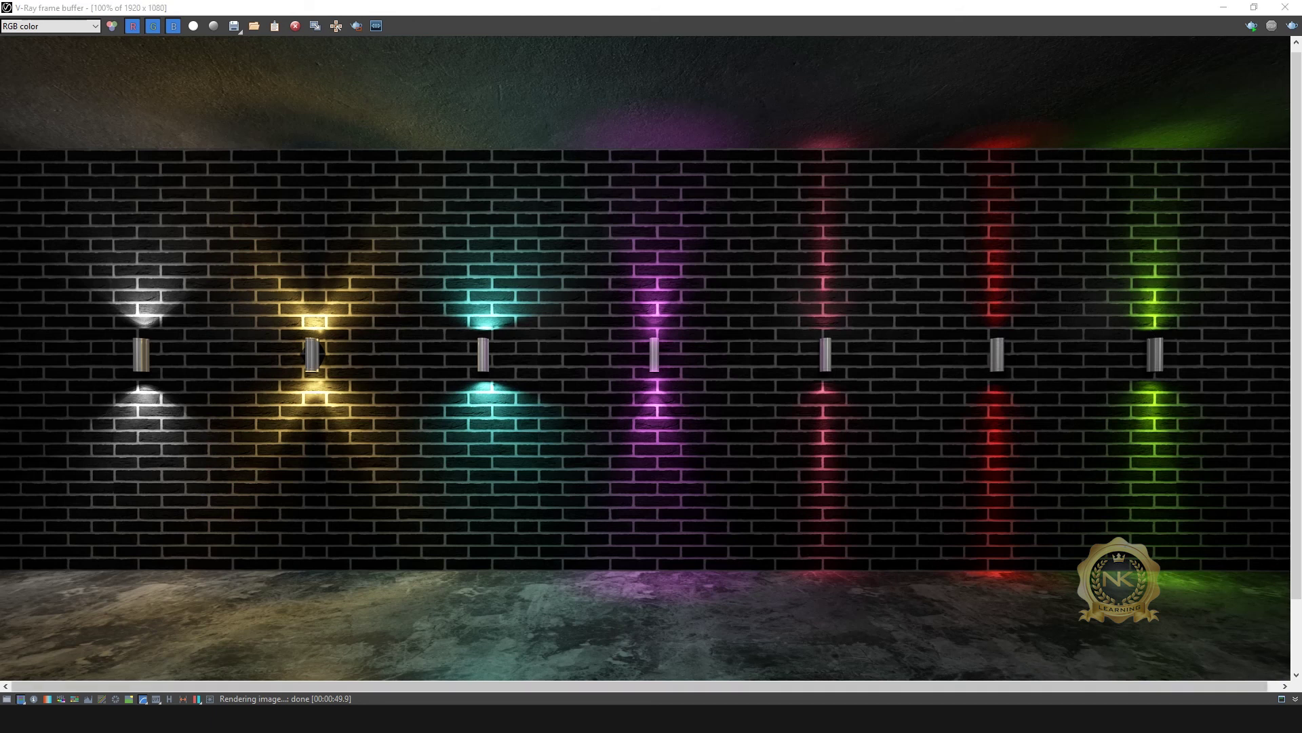
Browse the other IES profile previews in the ies-lights-pack folder and return to the finished render
key(alt+Tab)
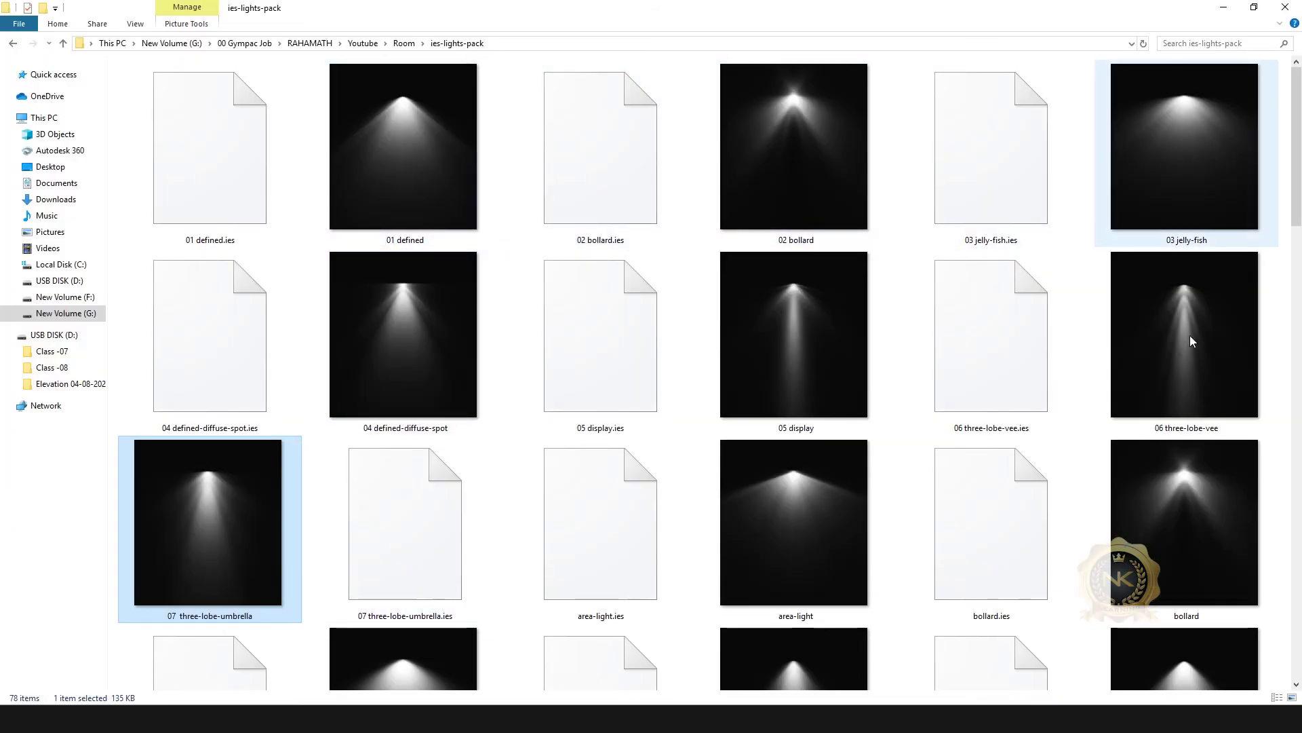
scroll(1036, 421, down, 10)
scroll(1025, 448, down, 1)
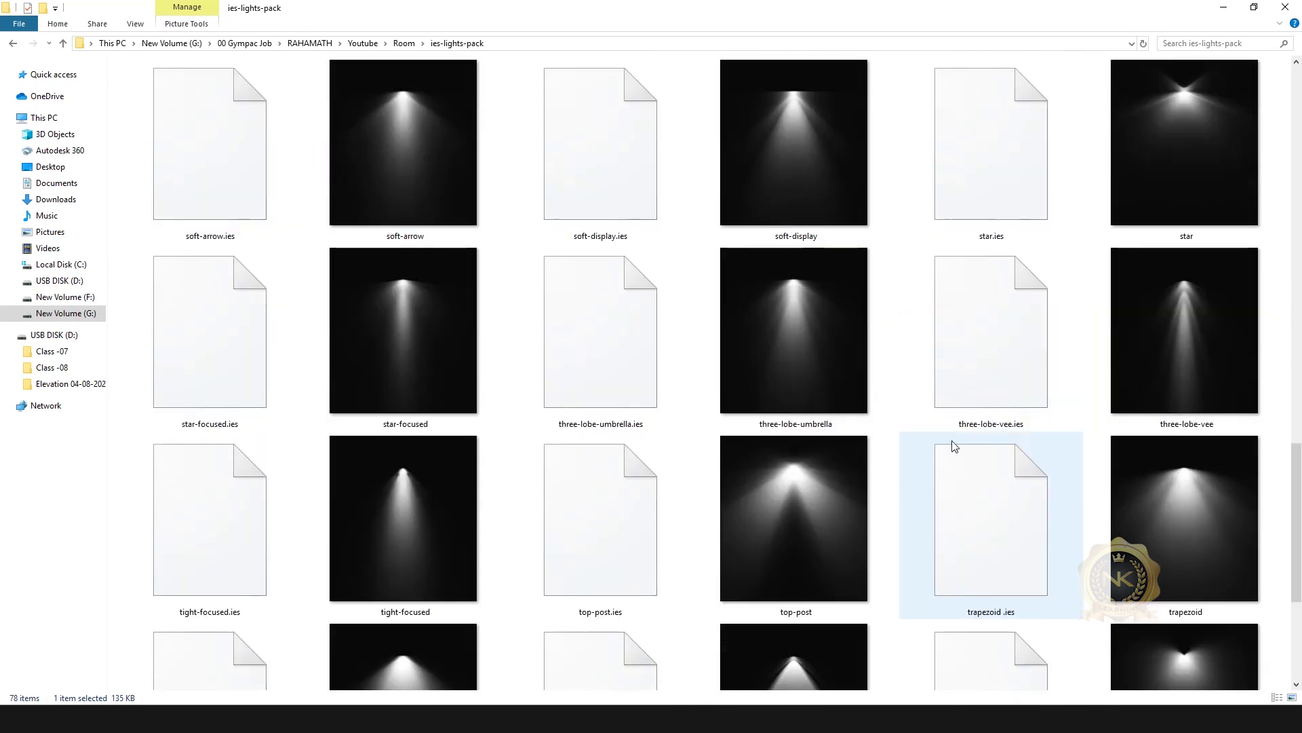
scroll(814, 499, up, 1)
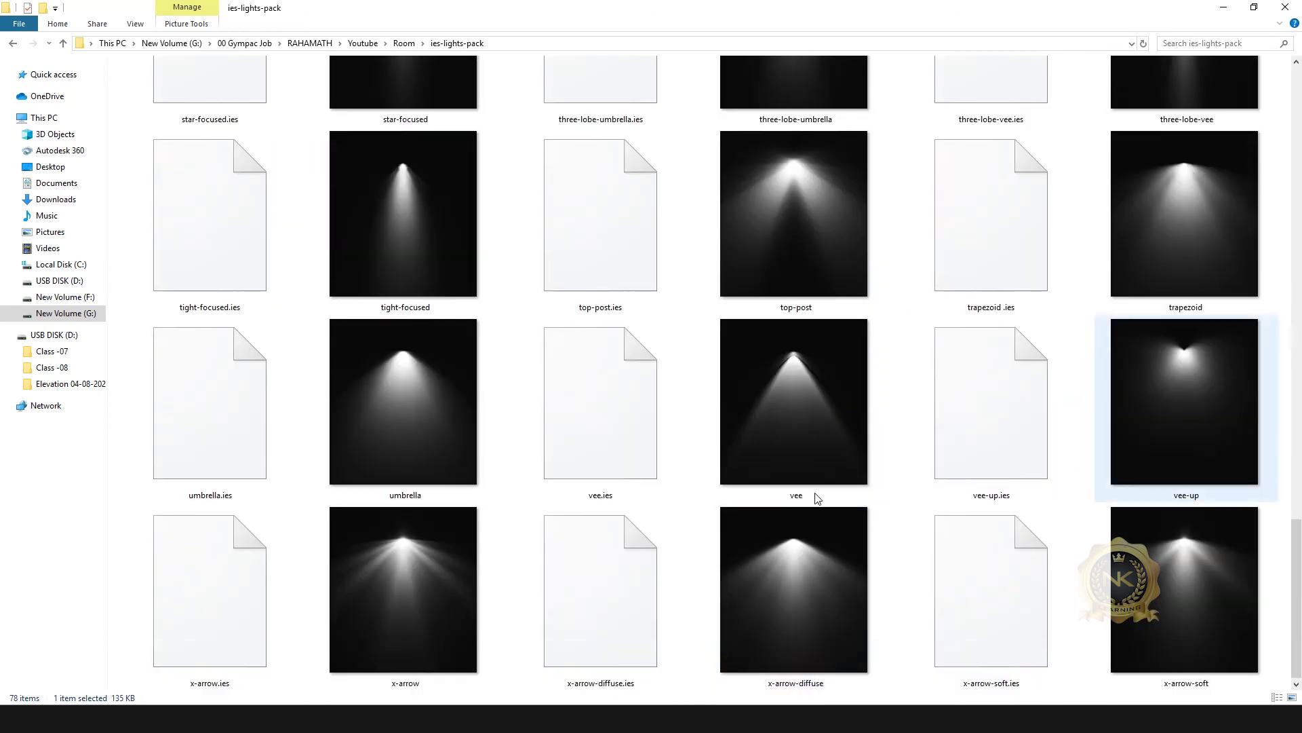
scroll(1037, 329, up, 10)
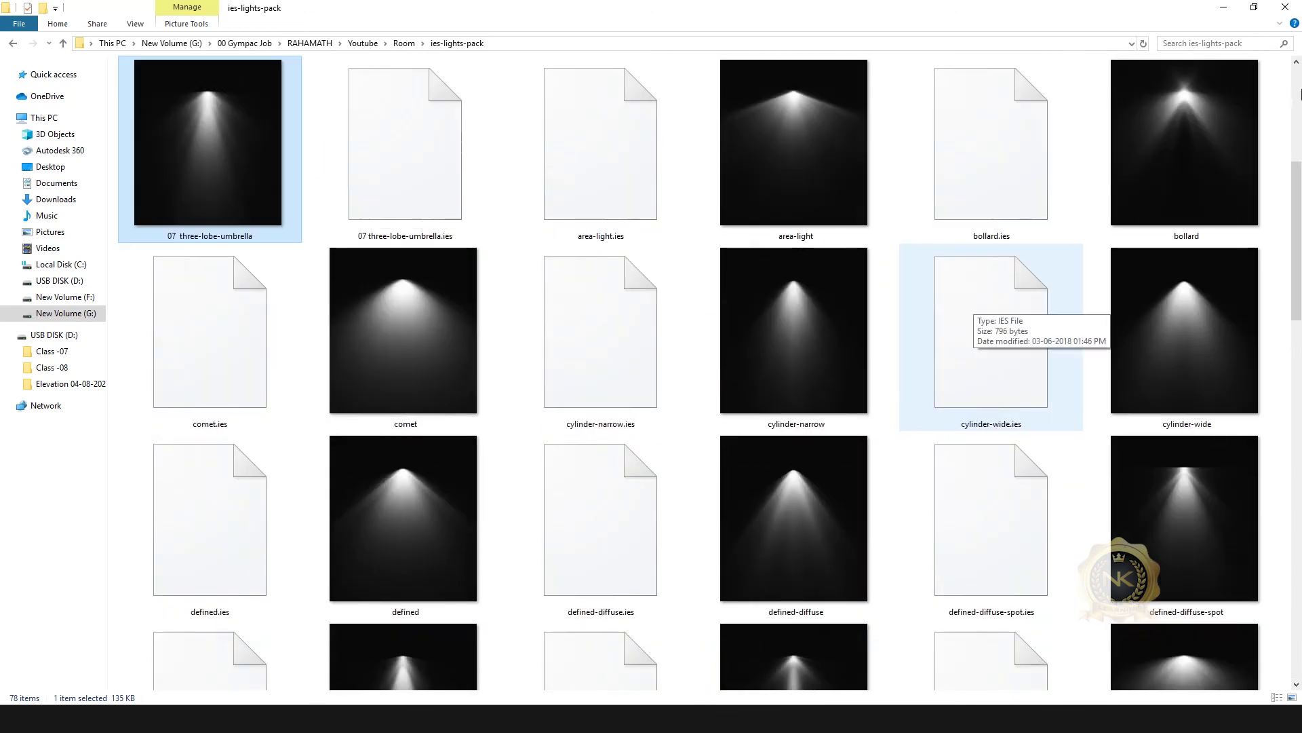
click(1224, 7)
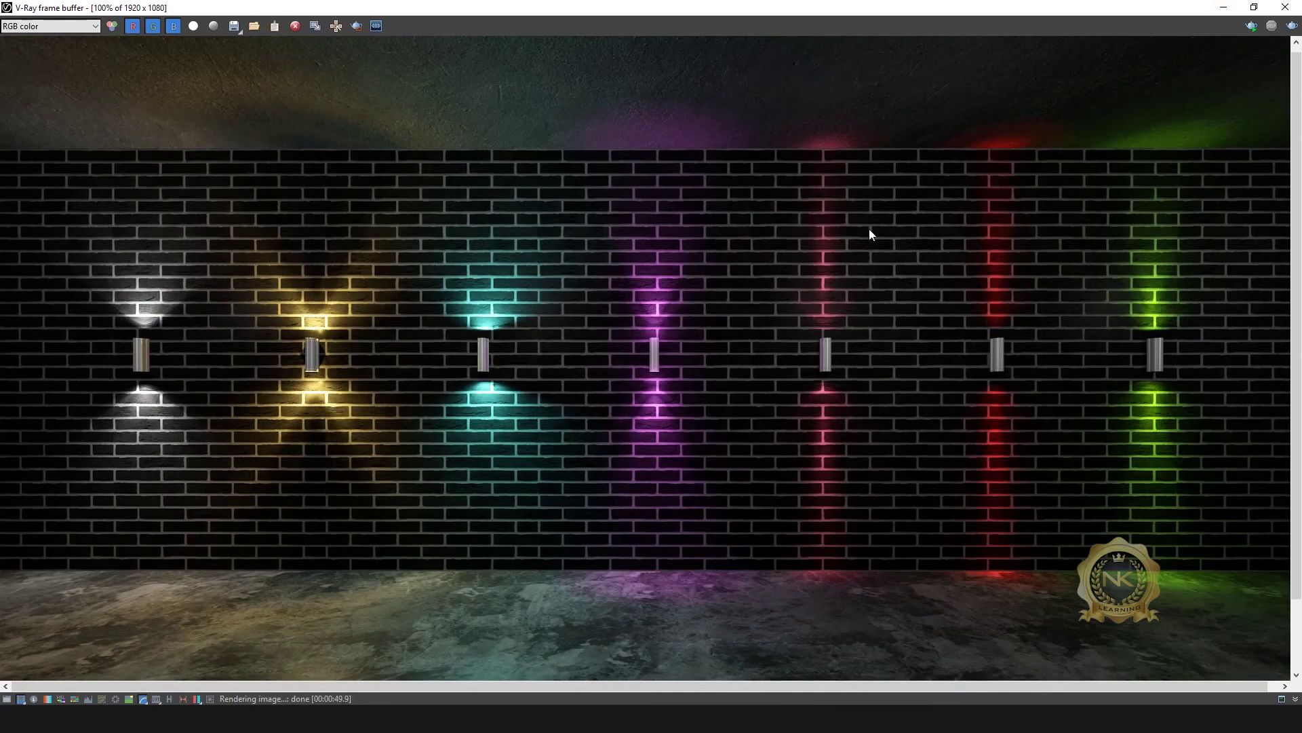